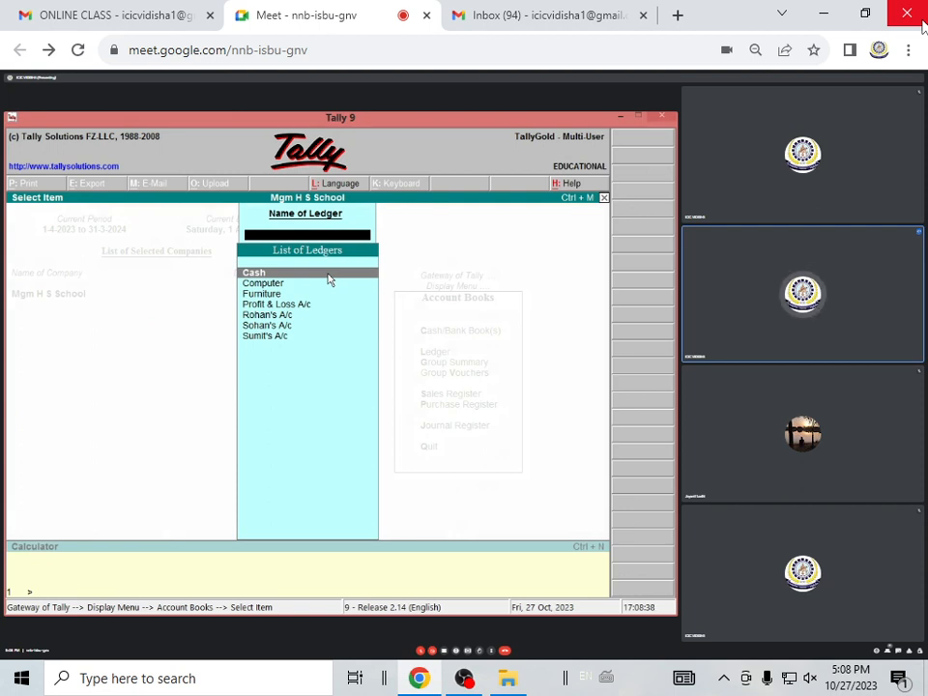
View the Computer ledger and its journal voucher for the purchase on credit
key(Down)
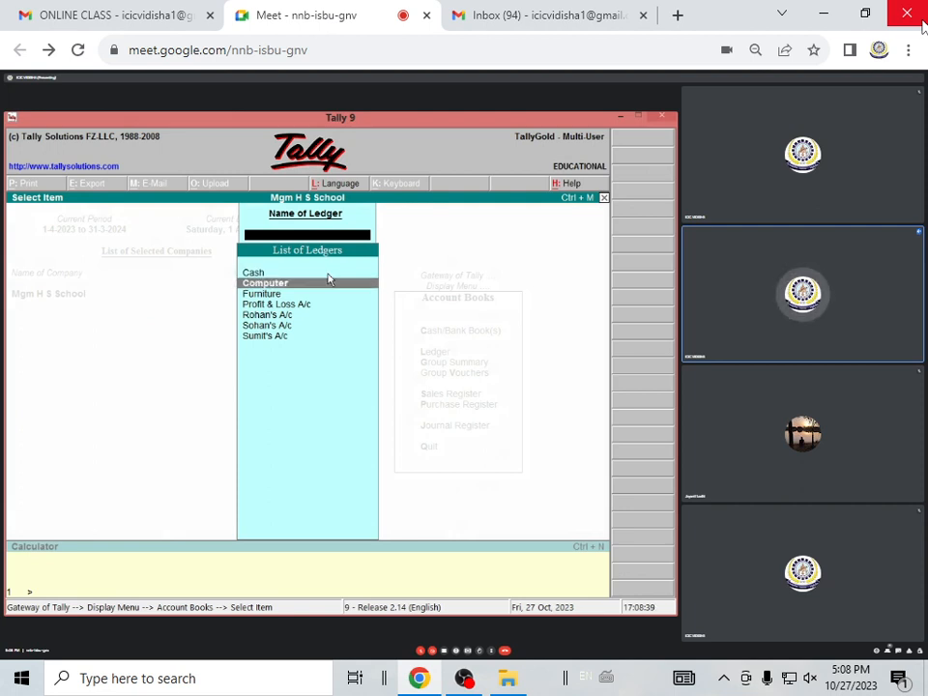
key(Return)
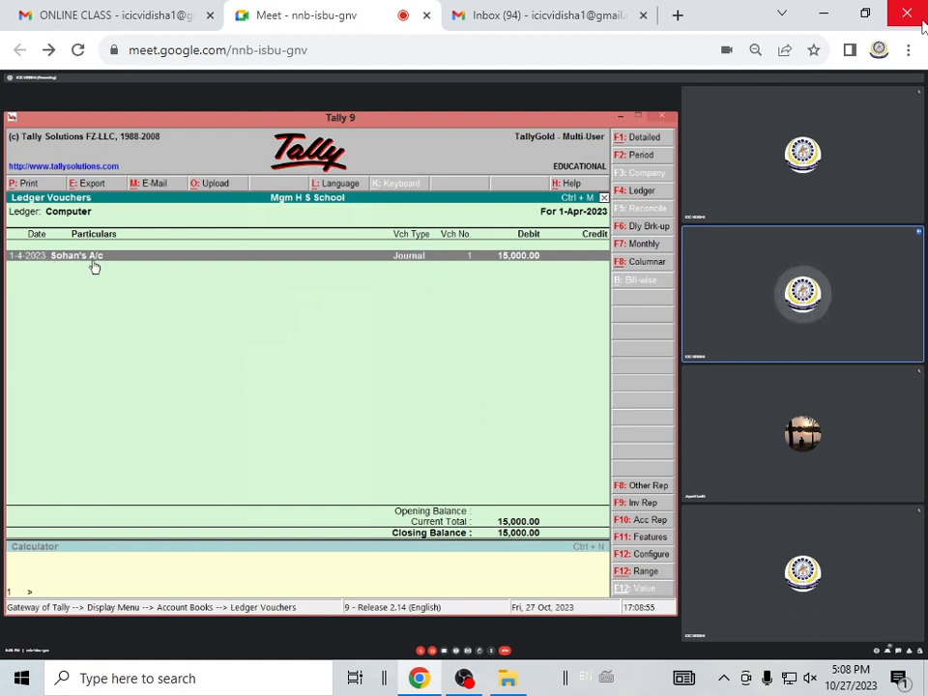
double_click(430, 264)
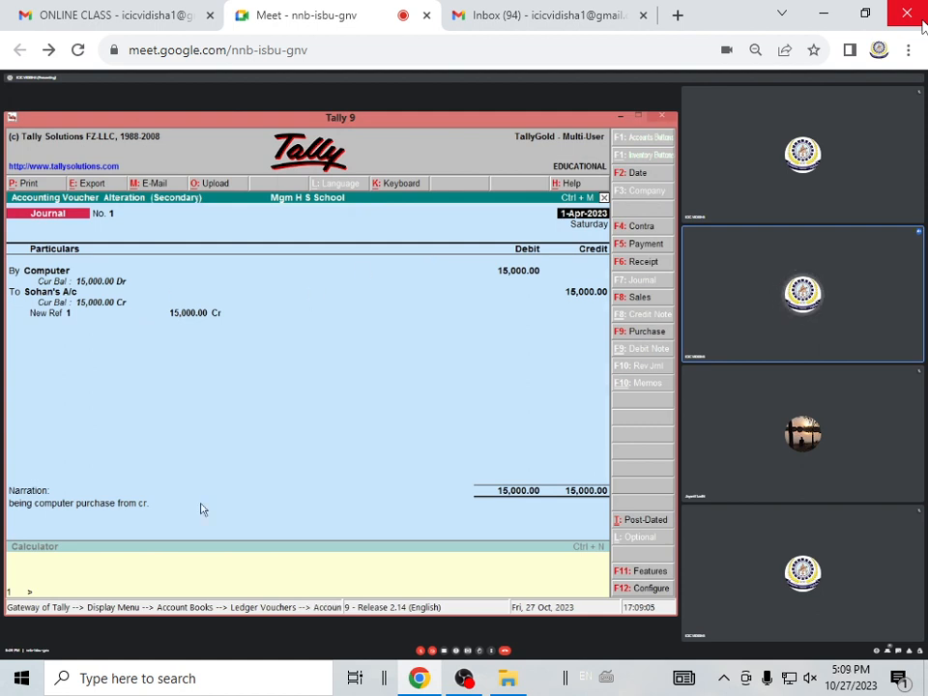
key(Escape)
key(Return)
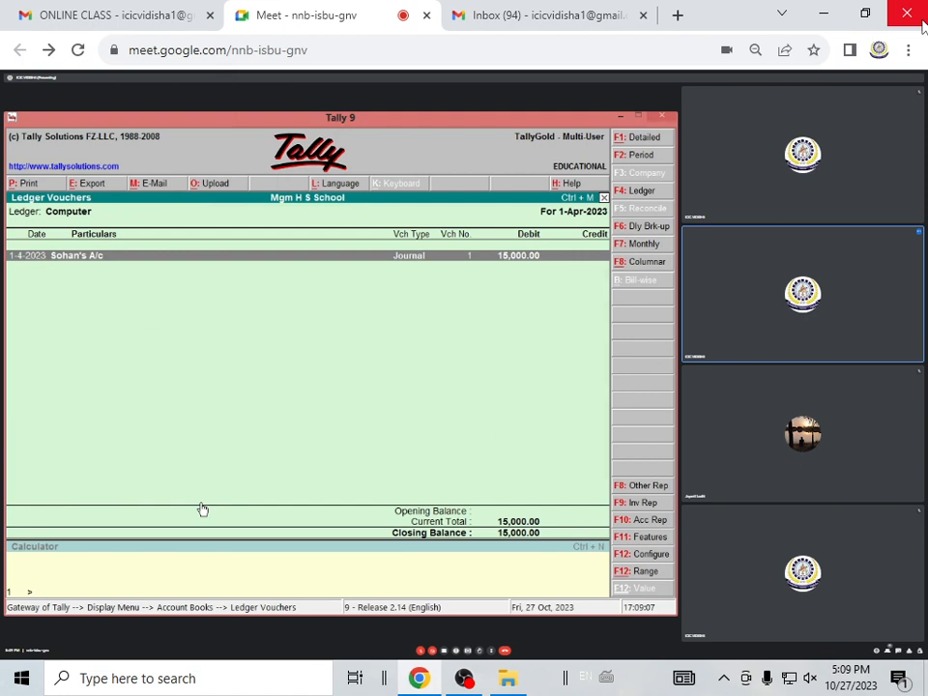
key(Escape)
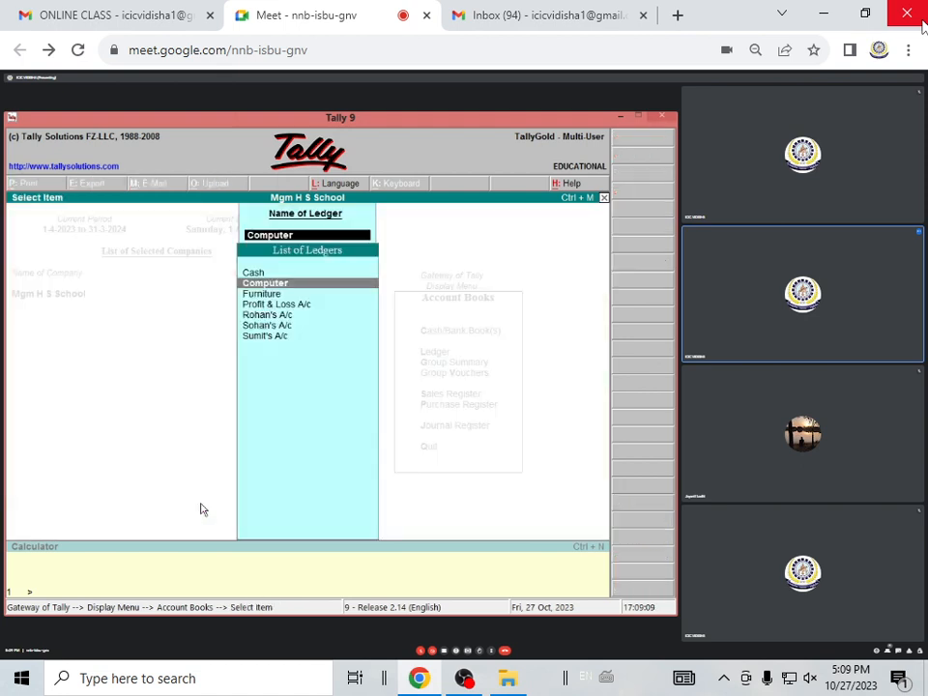
View the Furniture ledger and its cash payment voucher
key(Down)
key(Return)
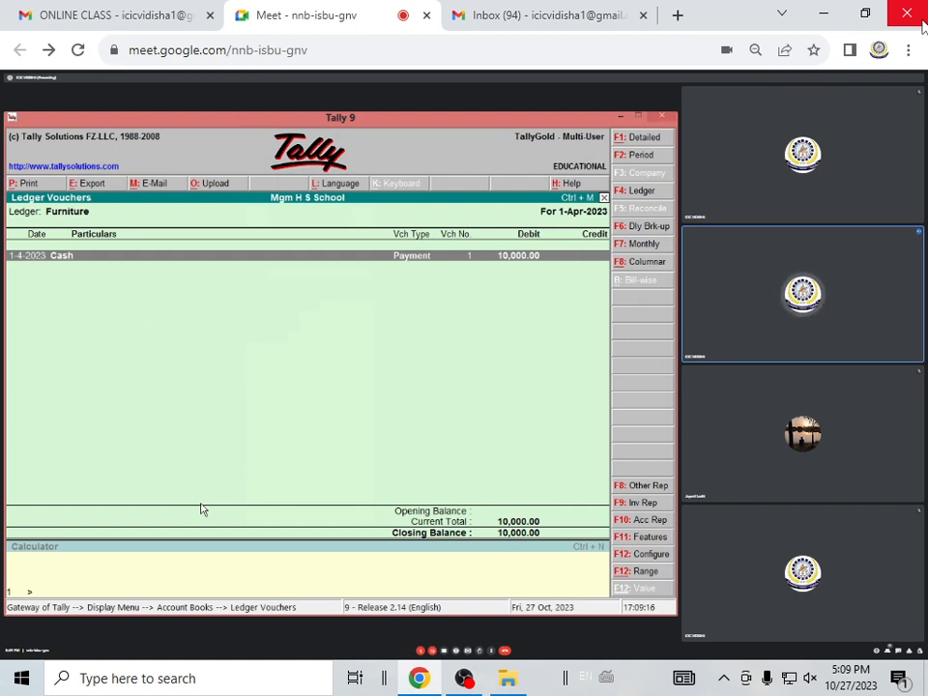
key(Return)
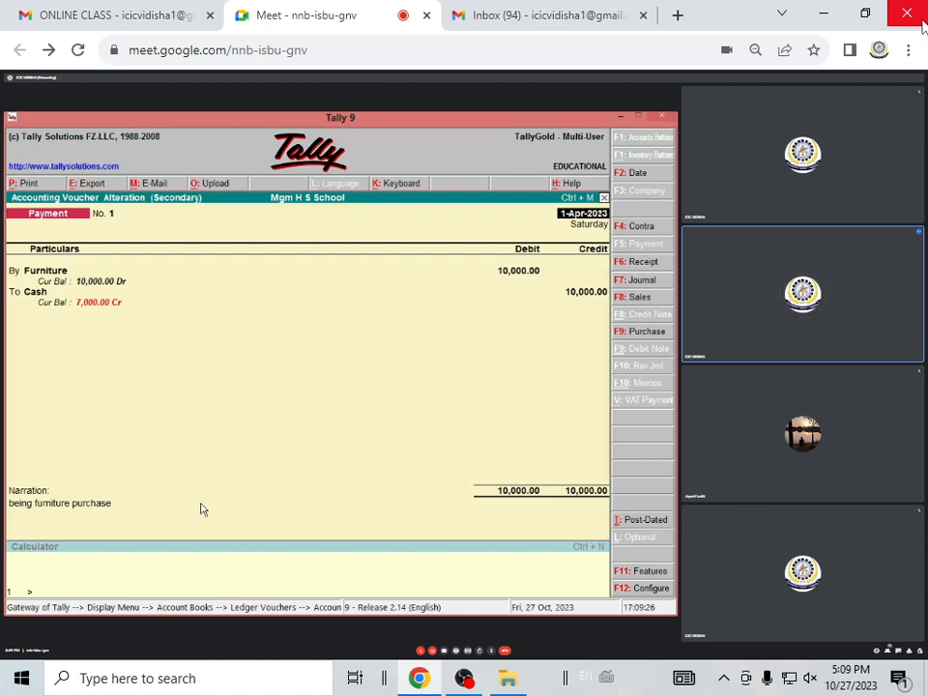
Leave the ledger reports and switch accounting voucher creation to the Journal type
key(Escape)
key(Escape)
key(Escape)
key(Escape)
key(Escape)
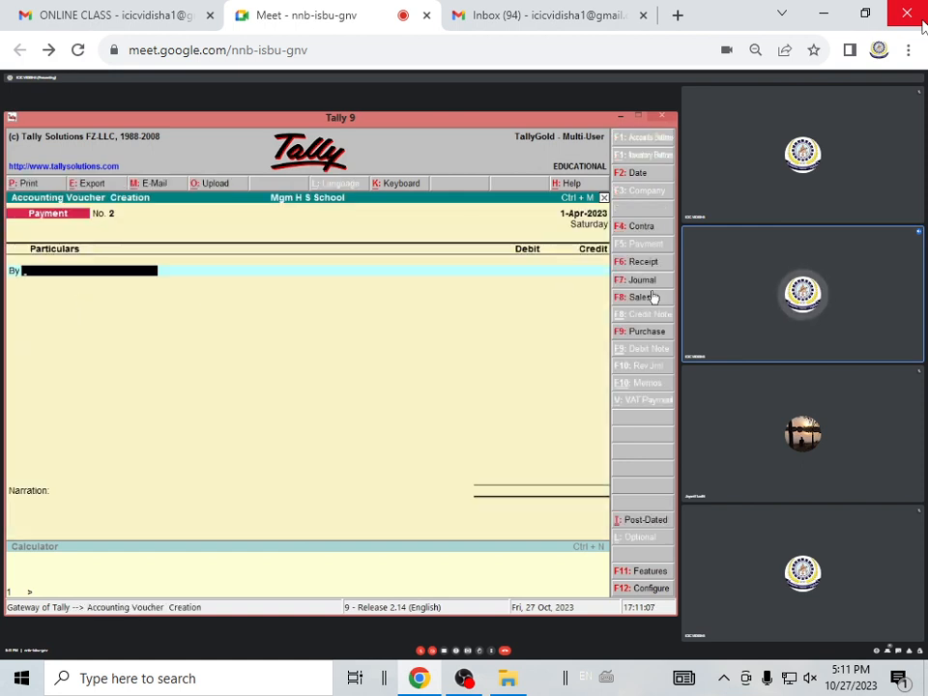
click(647, 282)
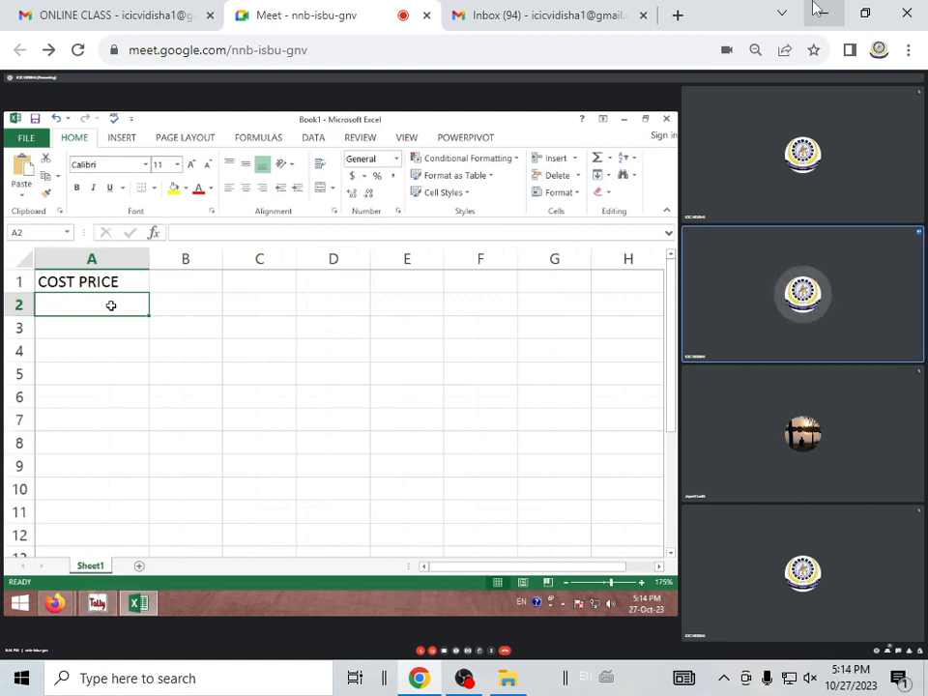
Enter 10000 as the cost price in cell A2 of the Excel sheet
text(1)
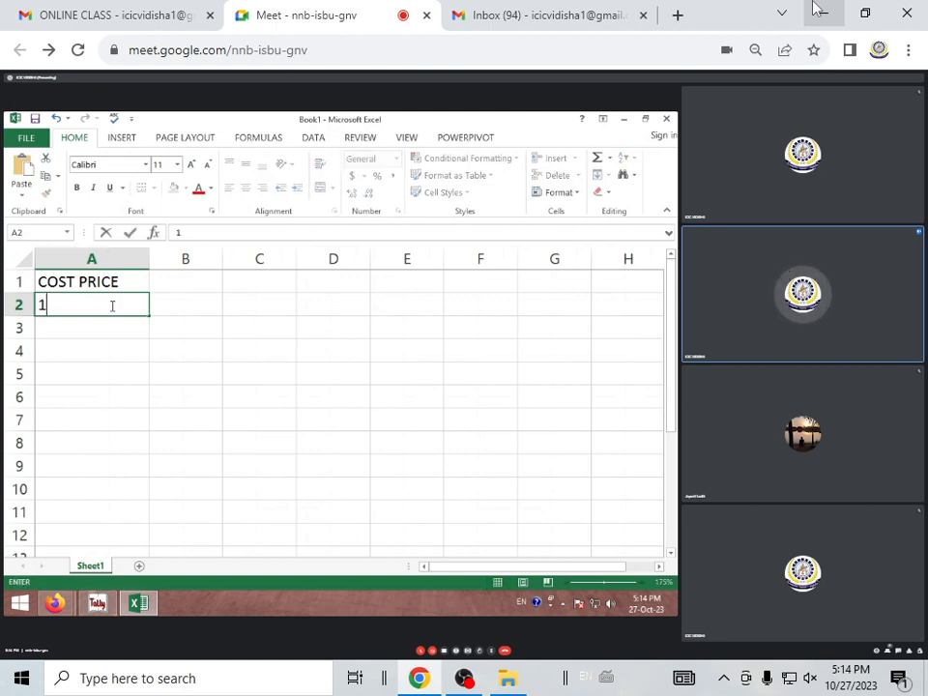
text(0000)
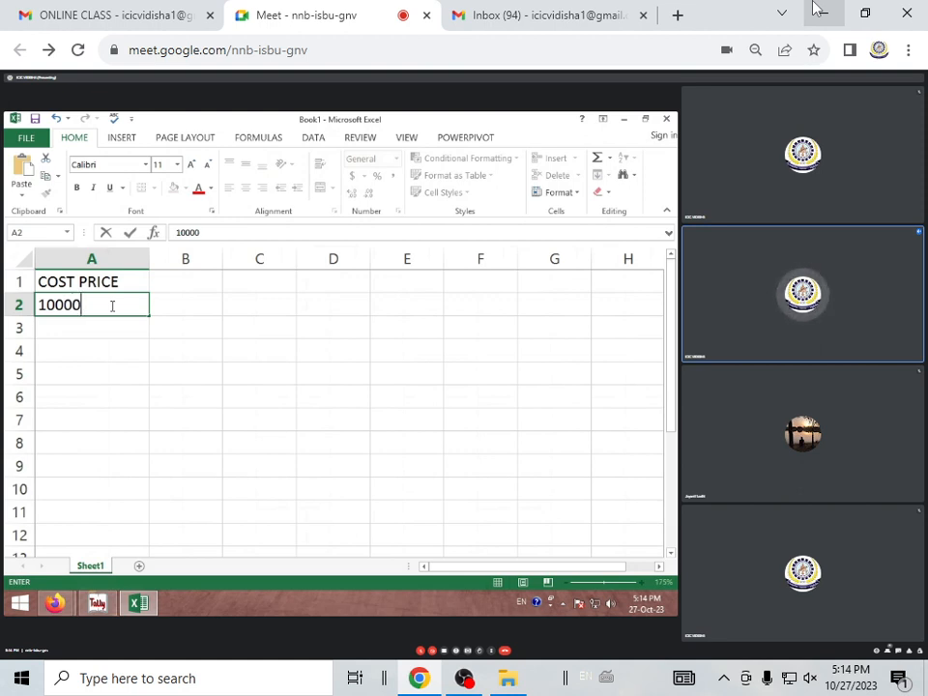
click(155, 329)
Add the heading G/W in cell B1 and enter 5 below it in B2
click(197, 288)
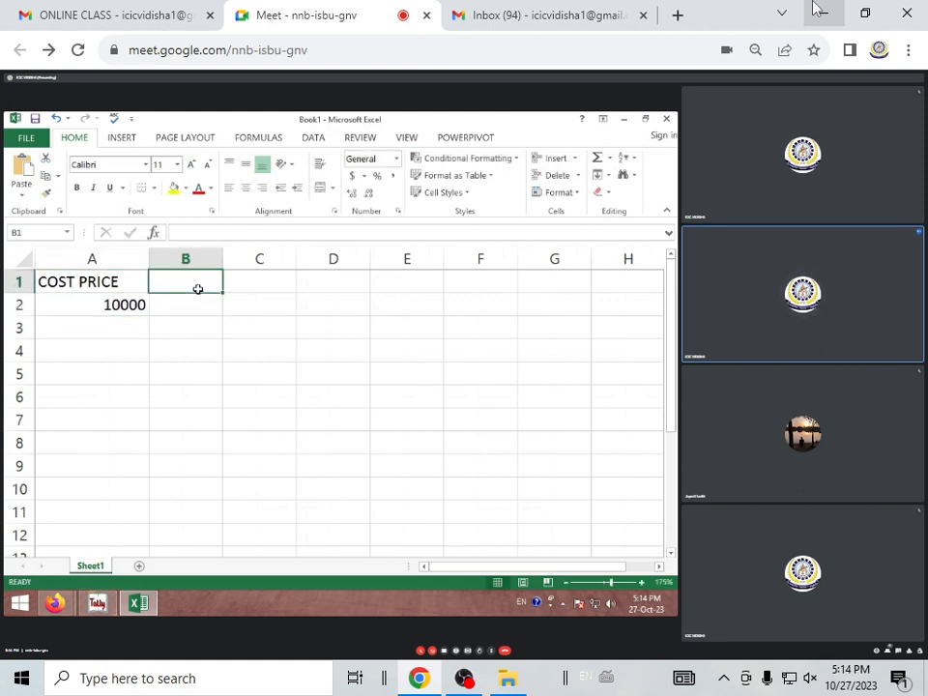
text(G/W)
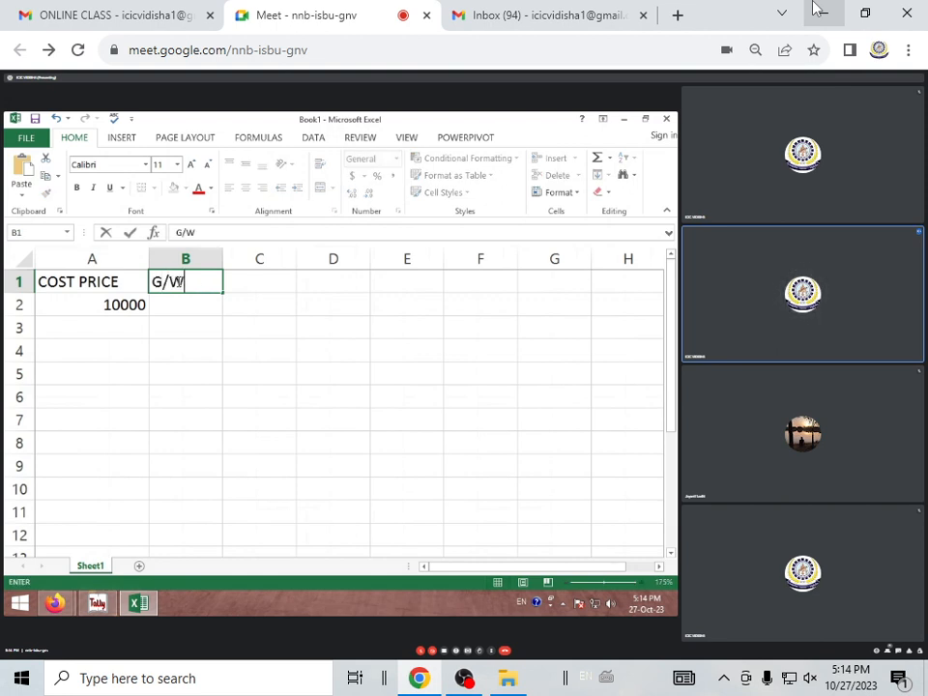
click(196, 306)
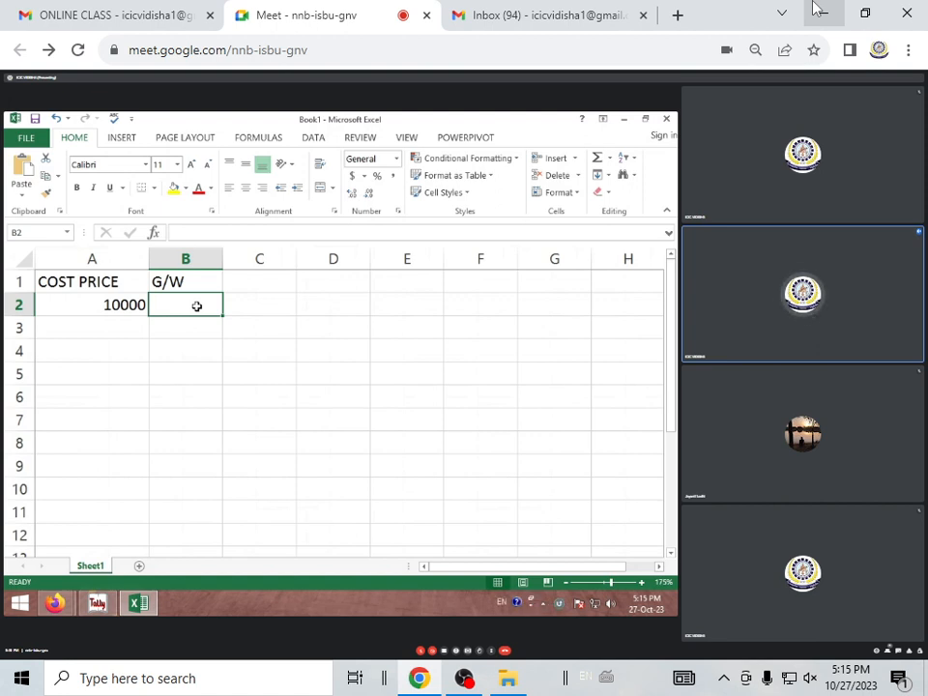
text(5)
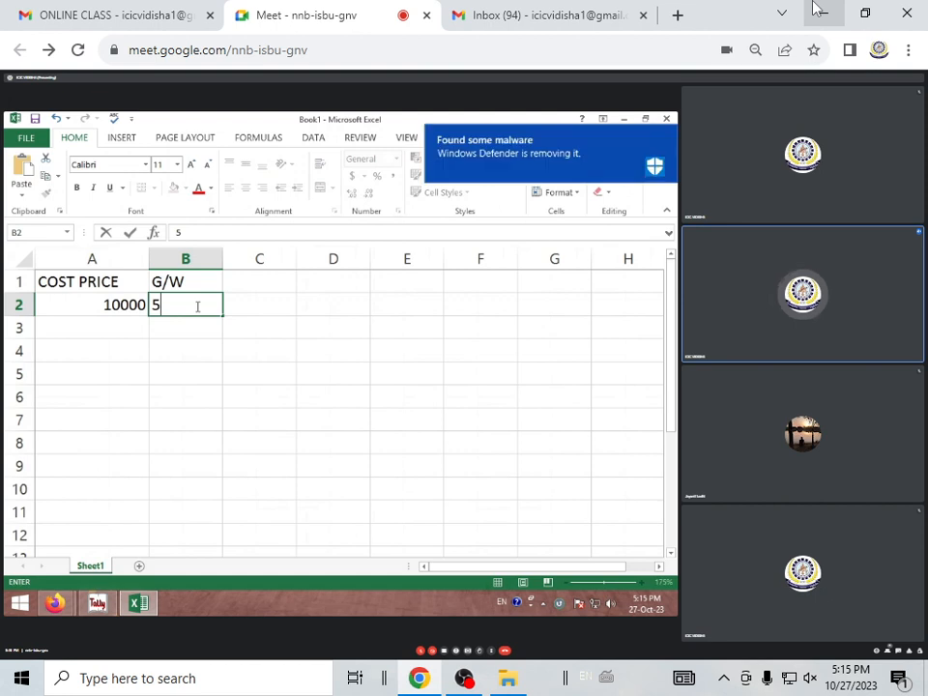
key(Tab)
Enter the heading RESUDIAL PRICE in cell C1 and widen column C to hold it
key(Up)
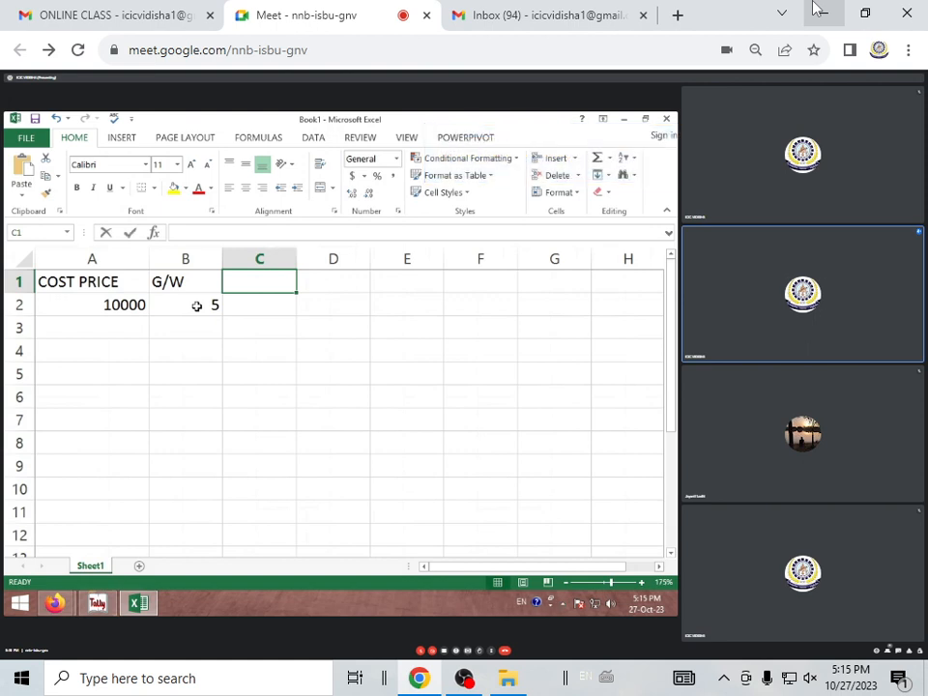
text(RE)
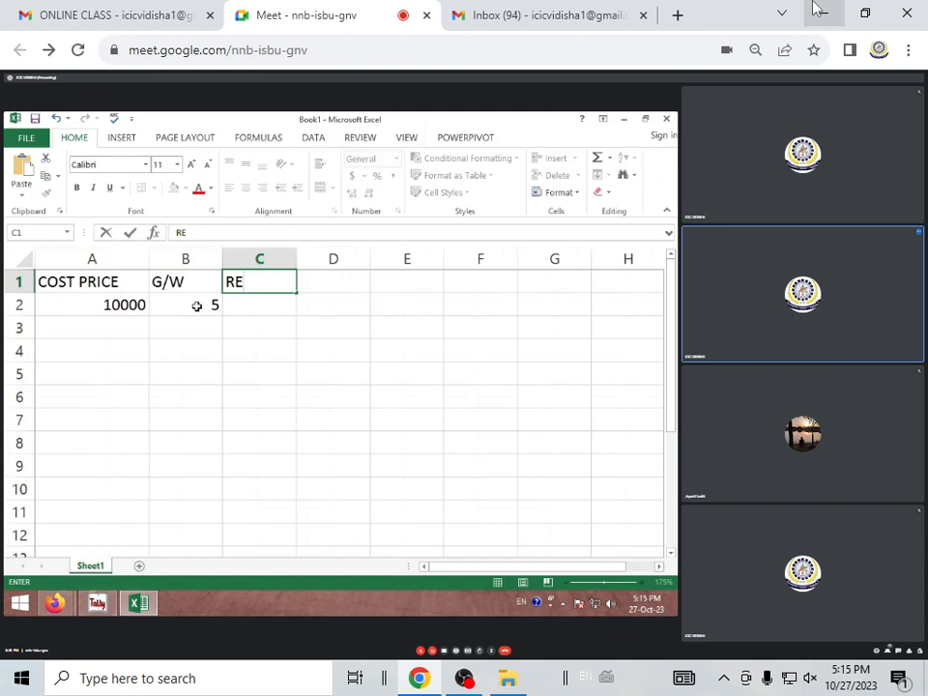
text(SUDIAL)
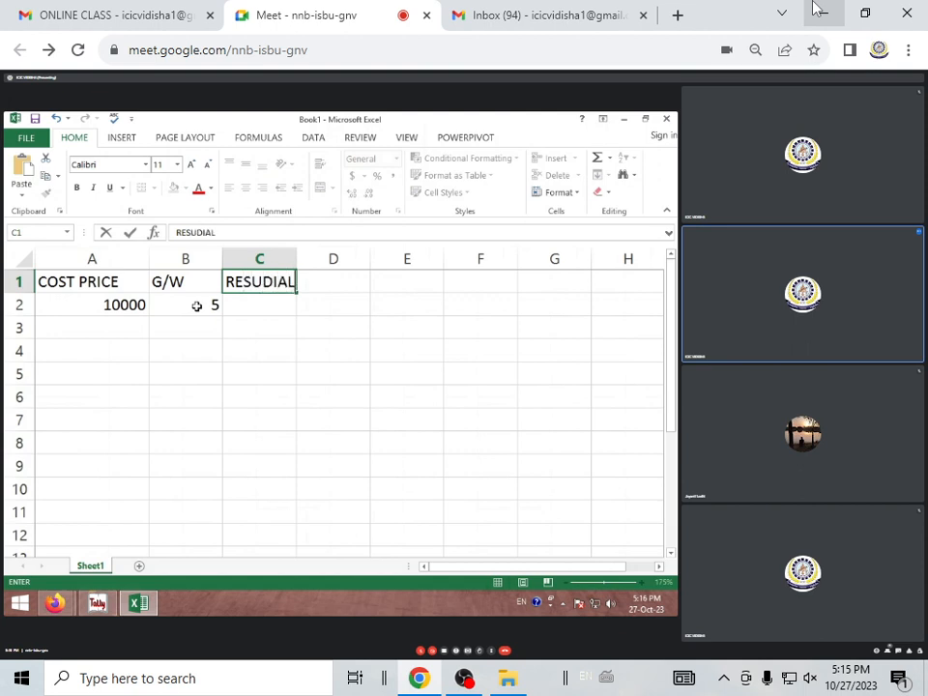
text( PRICE)
click(349, 377)
drag(297, 261, 371, 262)
click(295, 304)
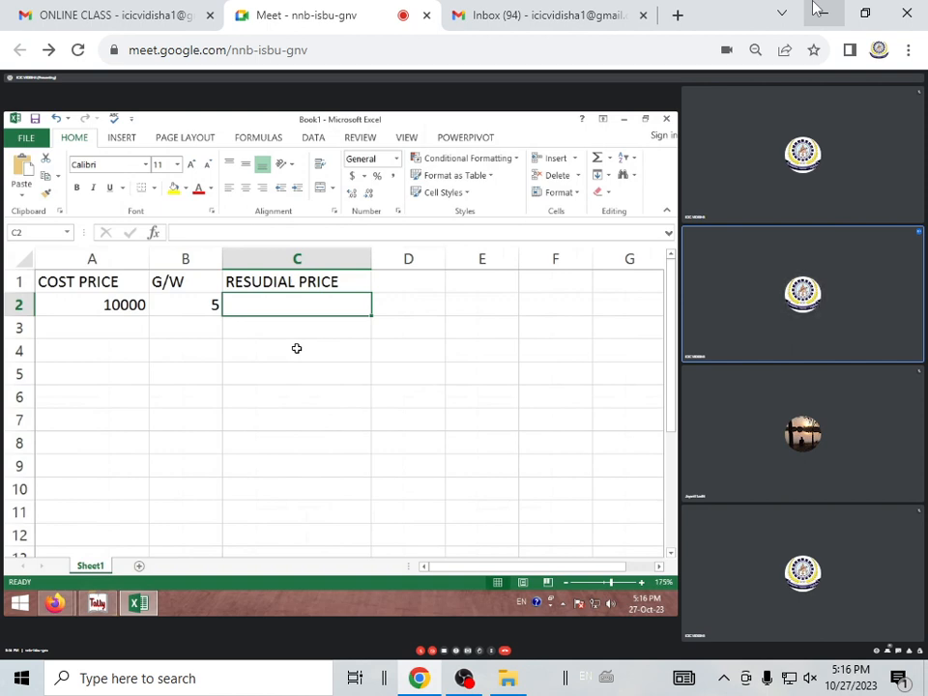
Correct the spelling of the heading in cell C1 to RESIDUAL PRICE
click(305, 280)
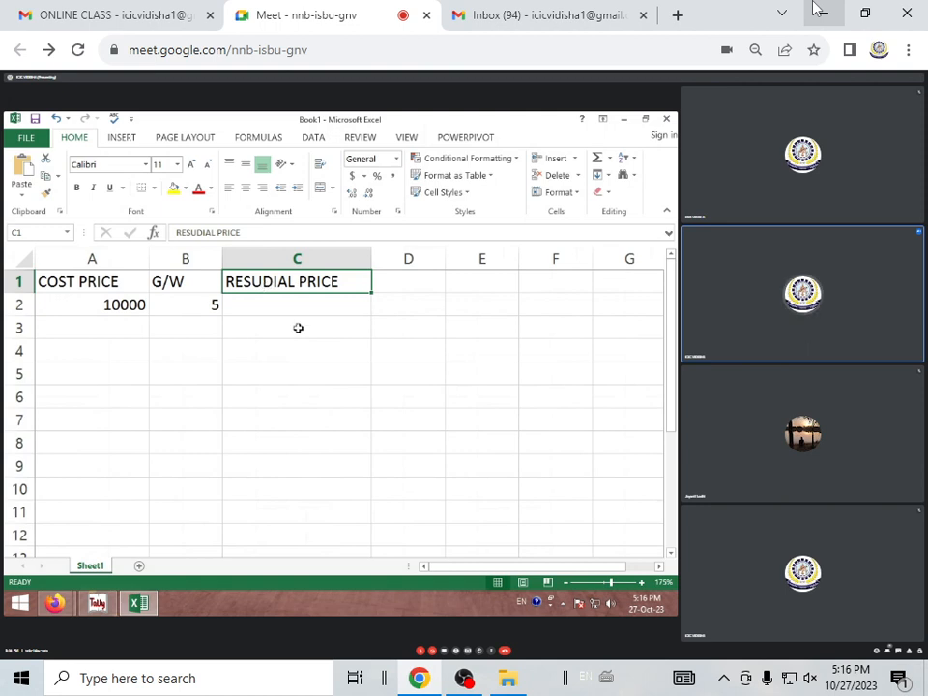
click(199, 230)
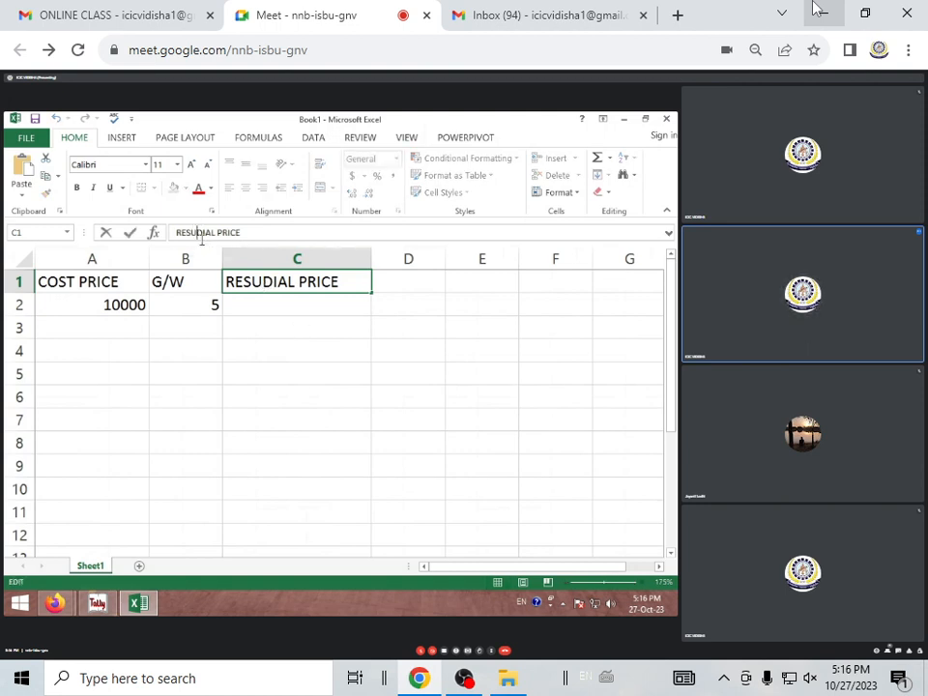
key(BackSpace)
text(I)
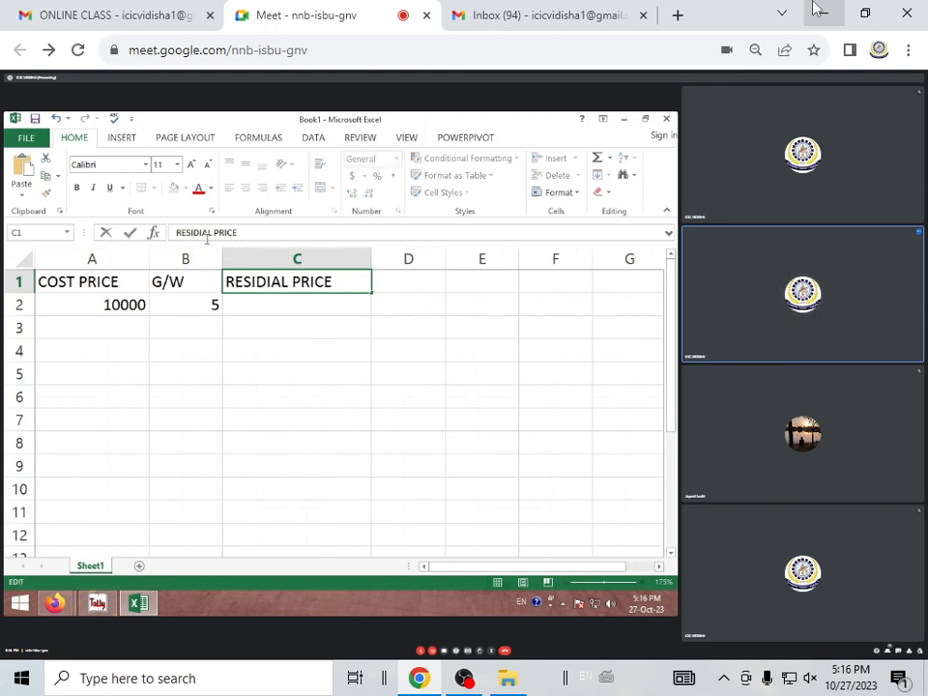
click(200, 232)
key(BackSpace)
text(U)
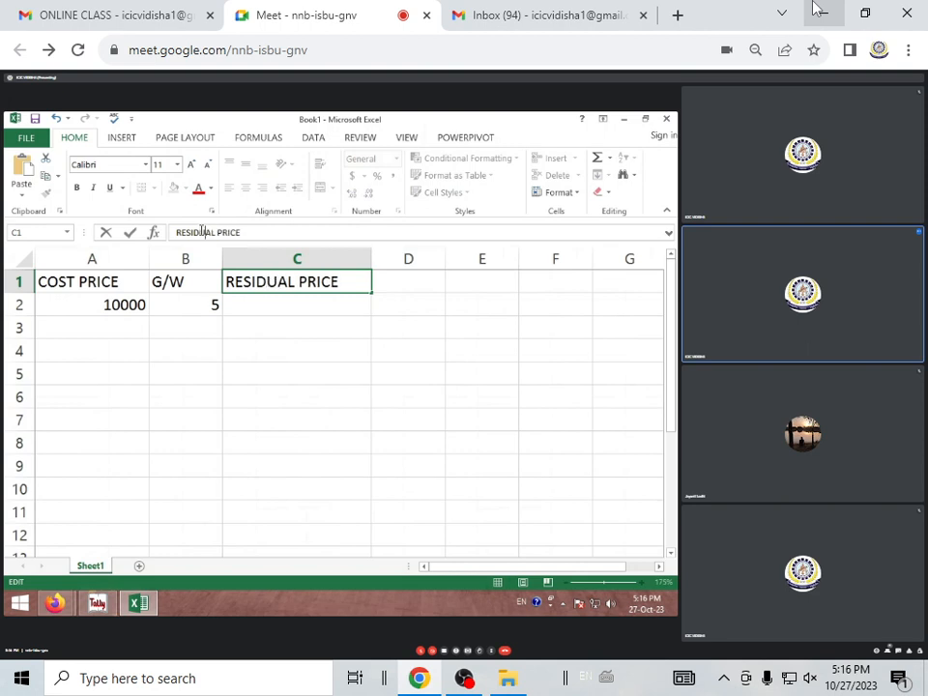
key(Return)
Enter 6000 as the residual price in cell C2 and narrow column C to fit its heading
click(324, 280)
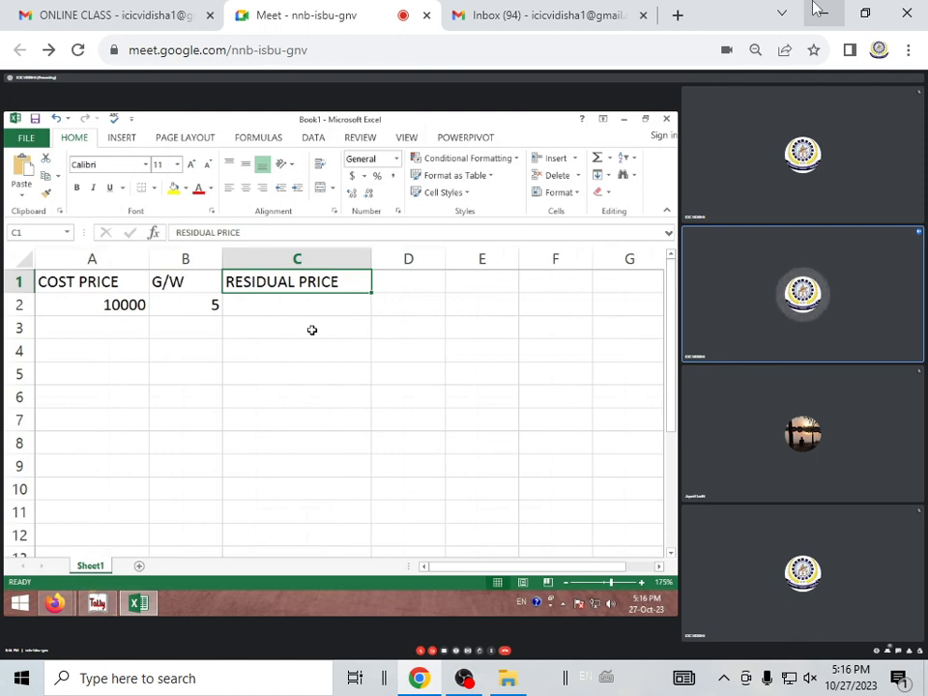
click(312, 305)
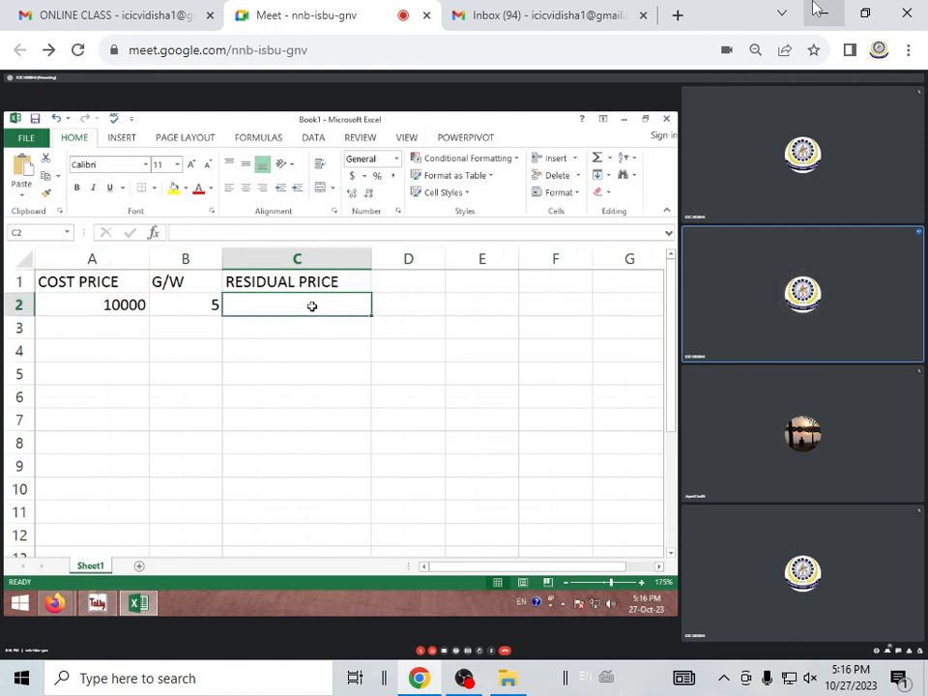
text(8)
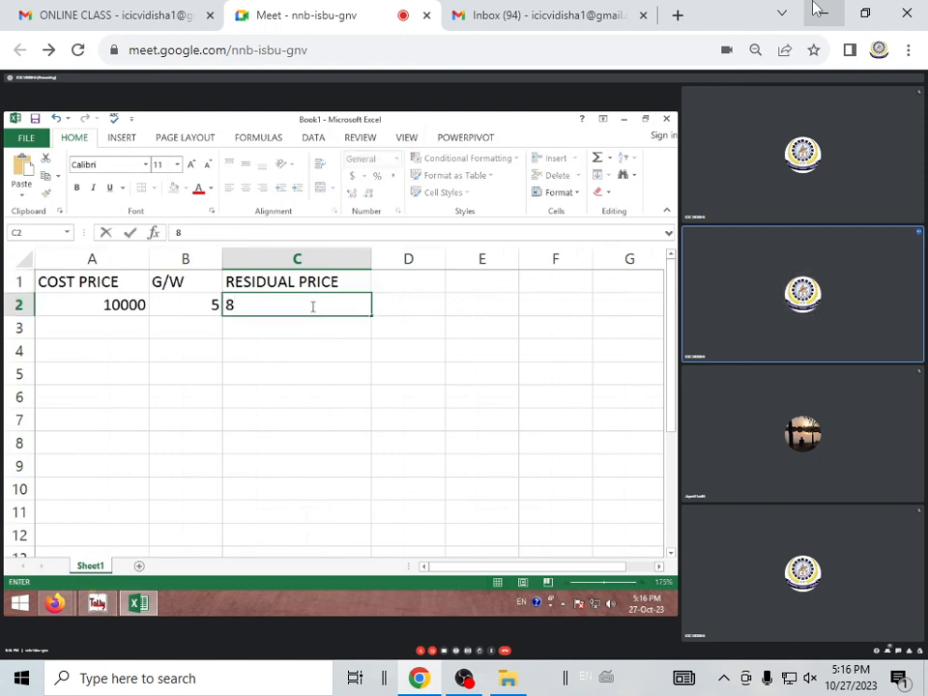
key(BackSpace)
text(6000)
click(311, 351)
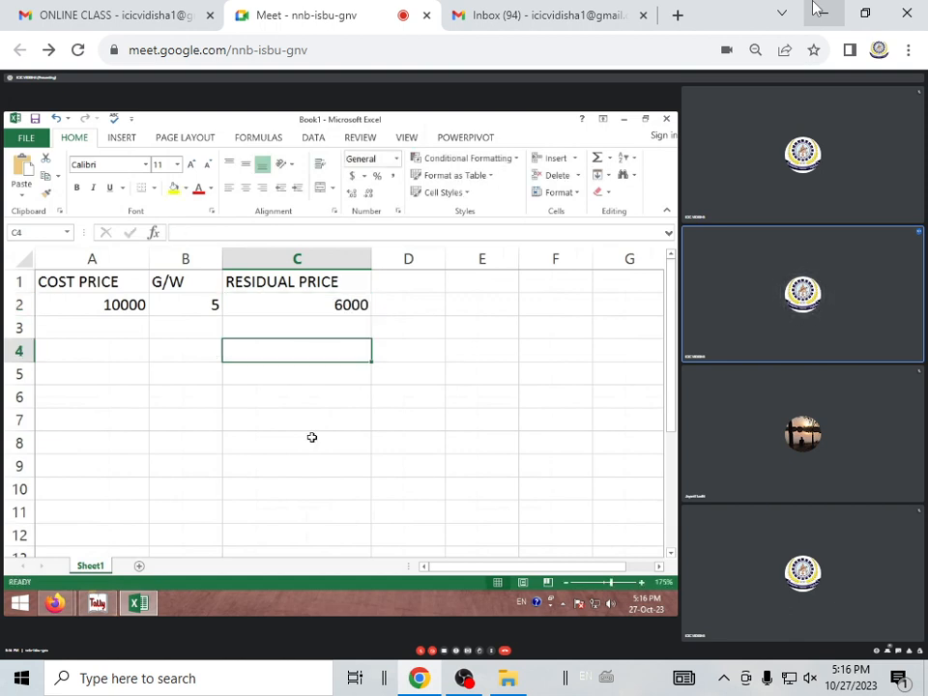
click(361, 304)
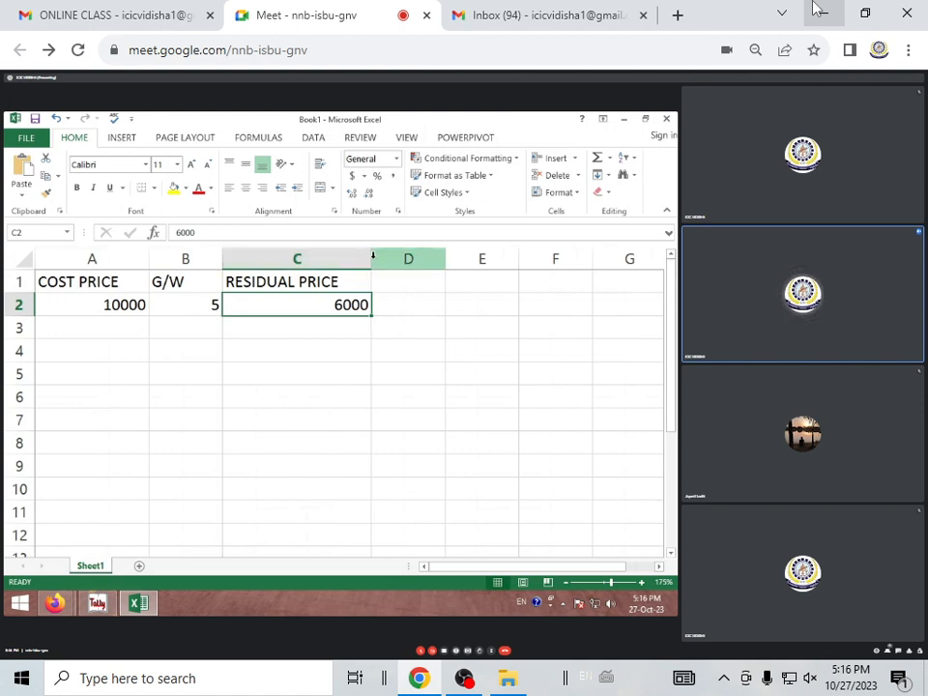
drag(373, 256, 342, 261)
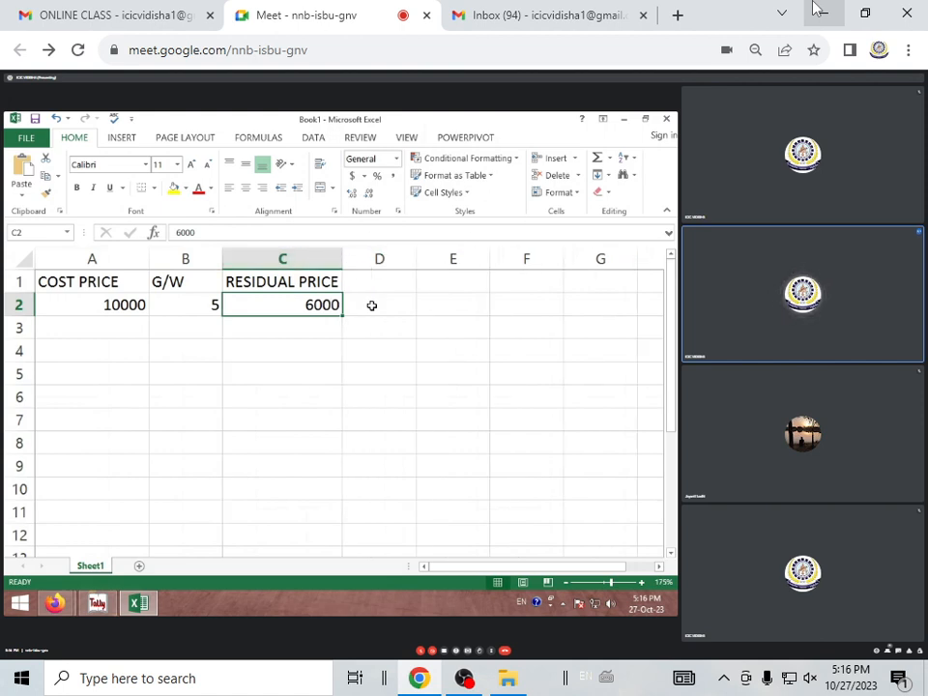
Widen column D and enter the heading TOTAL DEP in cell D1
click(371, 305)
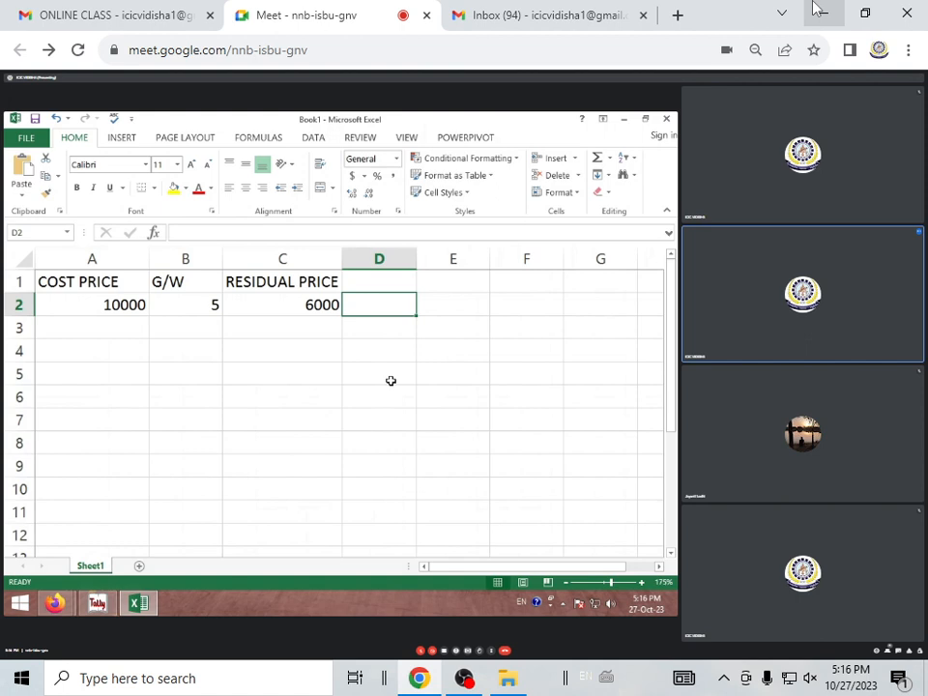
click(402, 279)
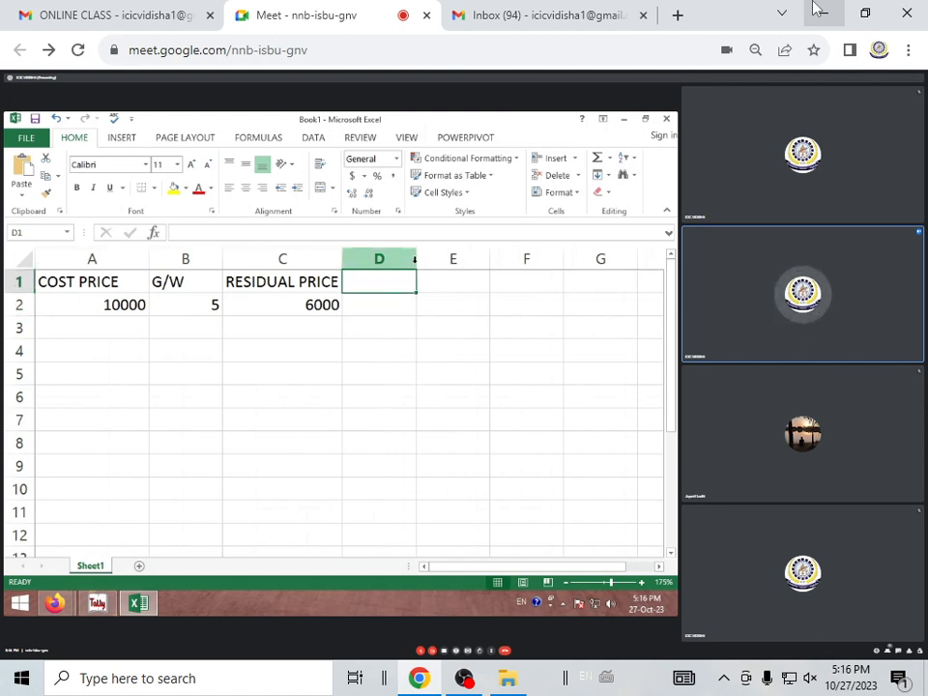
drag(417, 259, 459, 259)
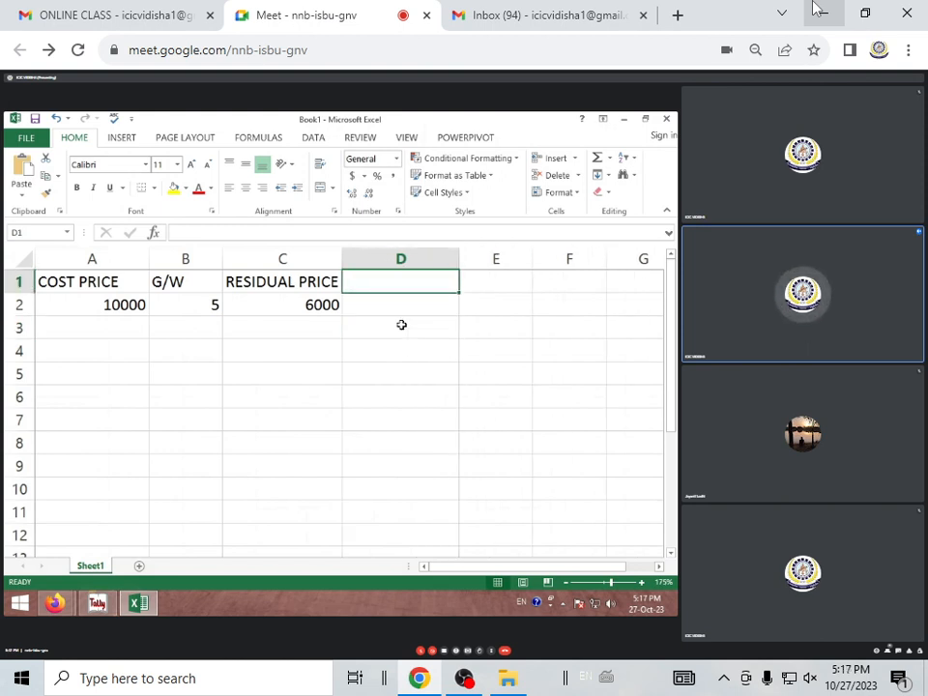
text(TOTA)
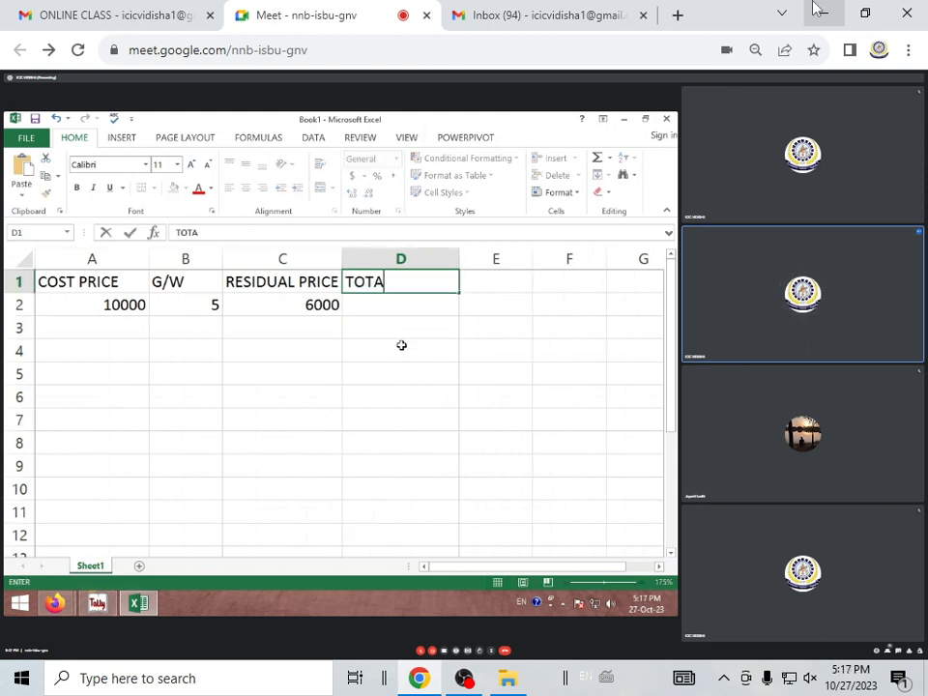
text(L DEP)
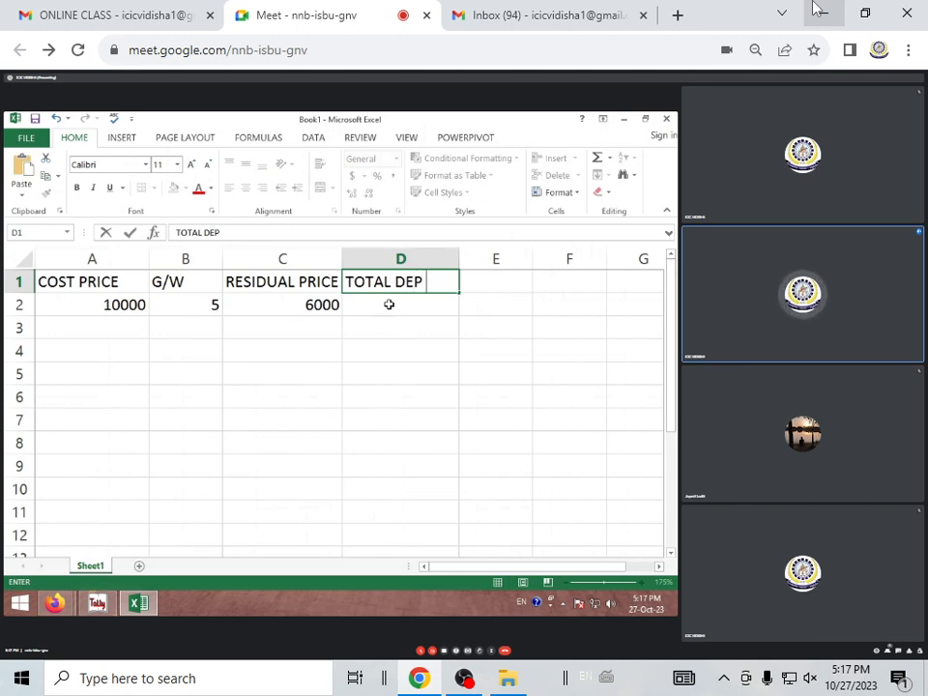
click(388, 302)
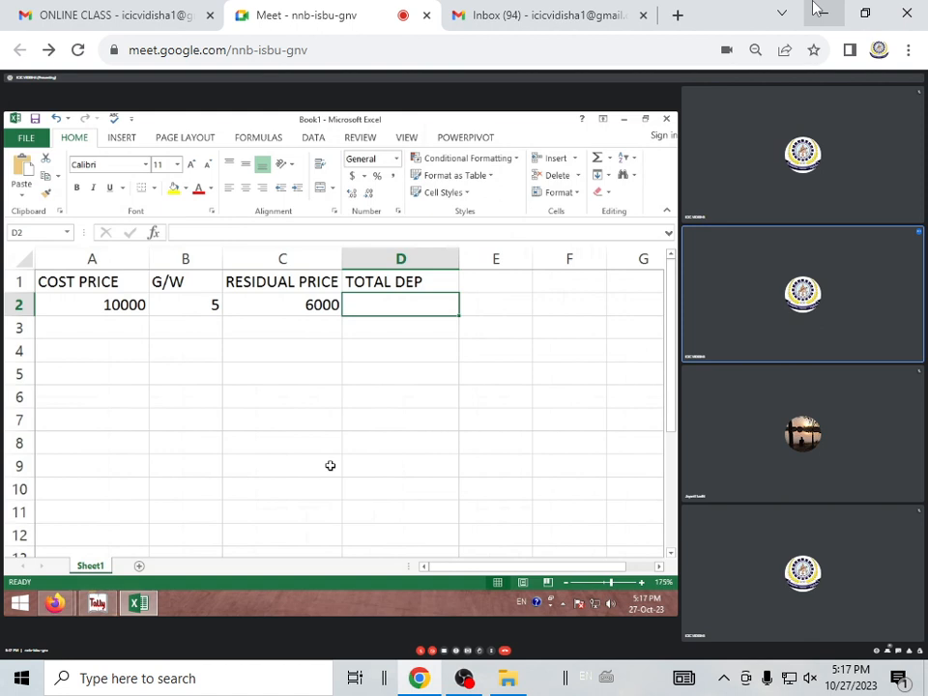
Calculate the total depreciation in cell D2 as cost price minus residual price with the formula =A2-C2
text(=)
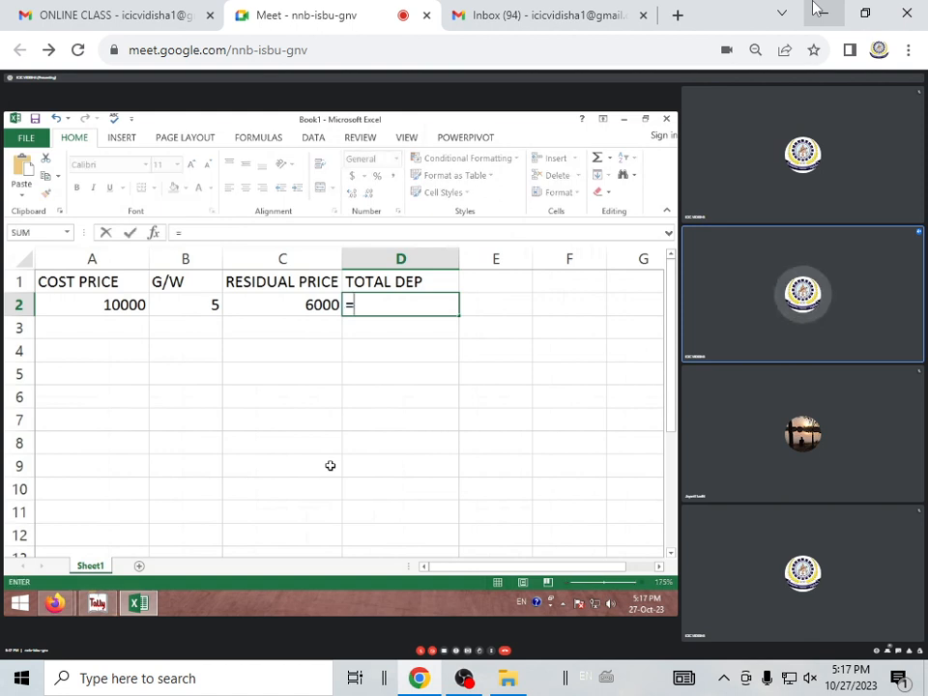
click(112, 303)
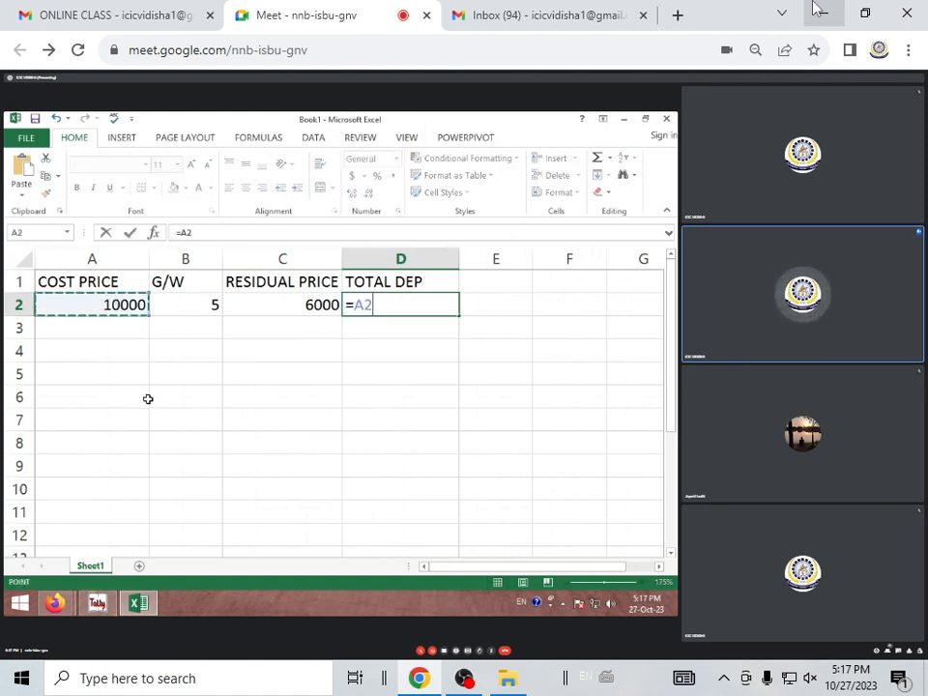
text(-)
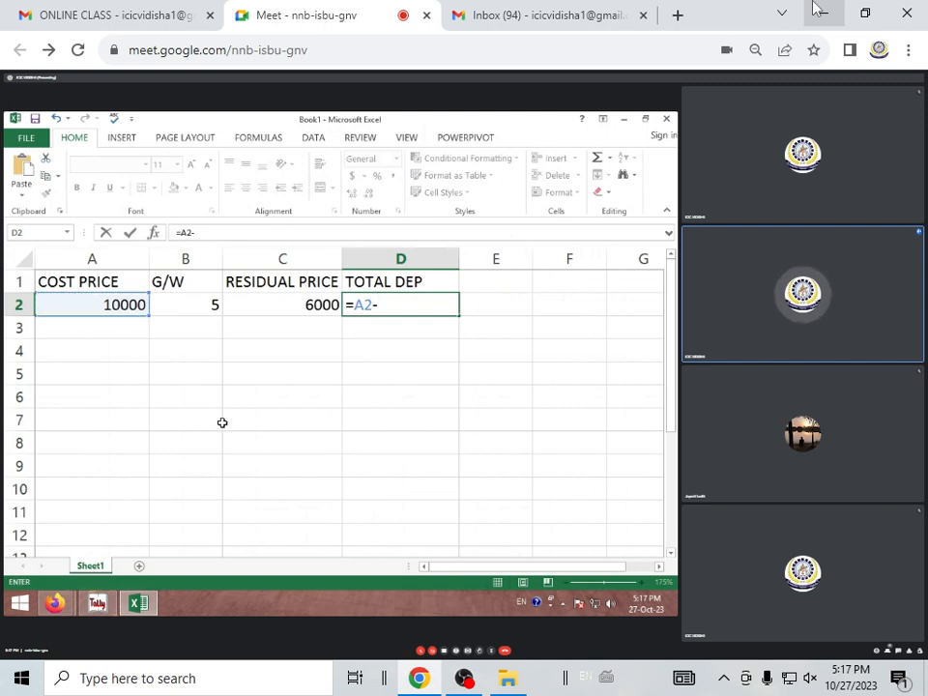
click(288, 303)
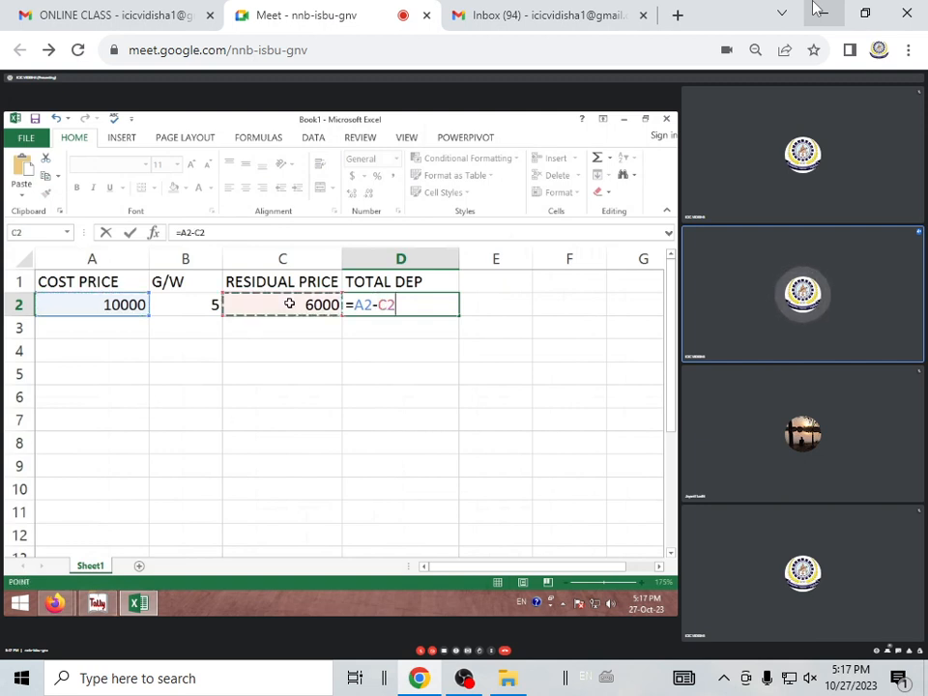
key(Return)
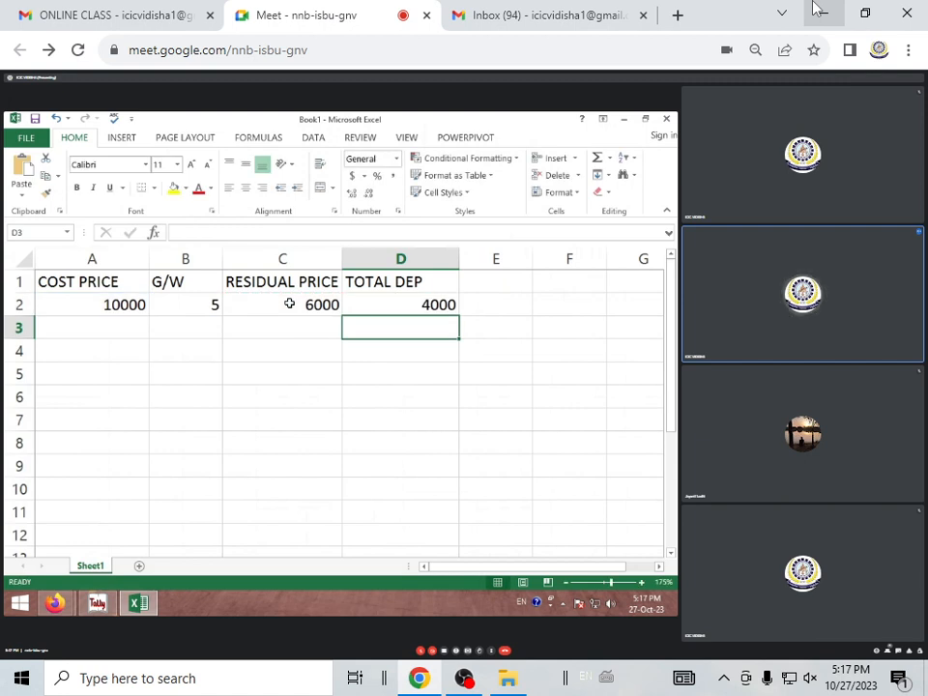
click(373, 303)
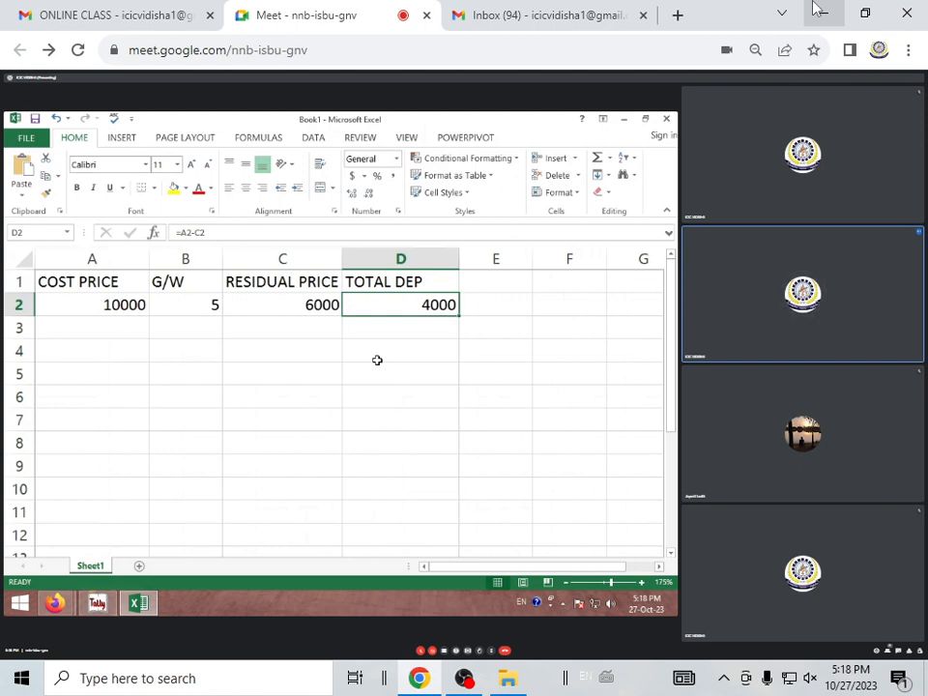
Enter the label PER YEAR DEP in cell A4
click(129, 349)
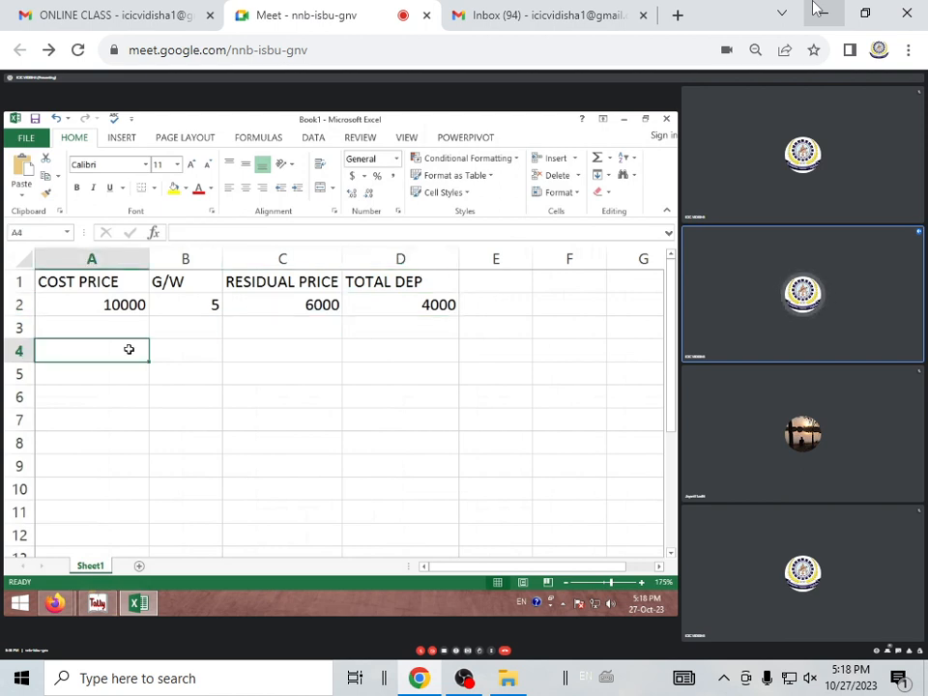
text(PER YU)
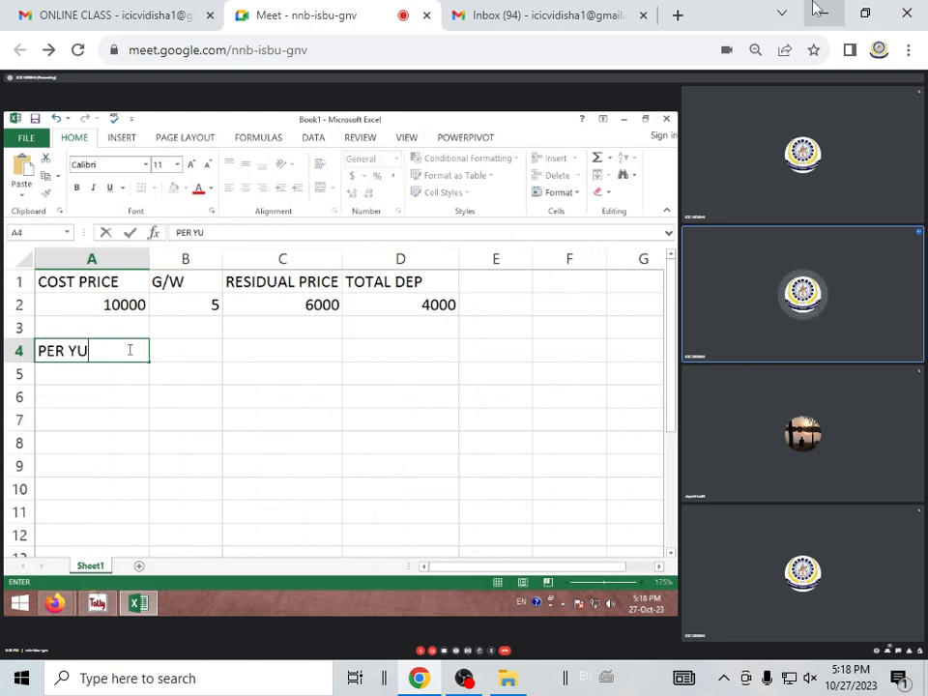
key(BackSpace)
text(EAR DEP)
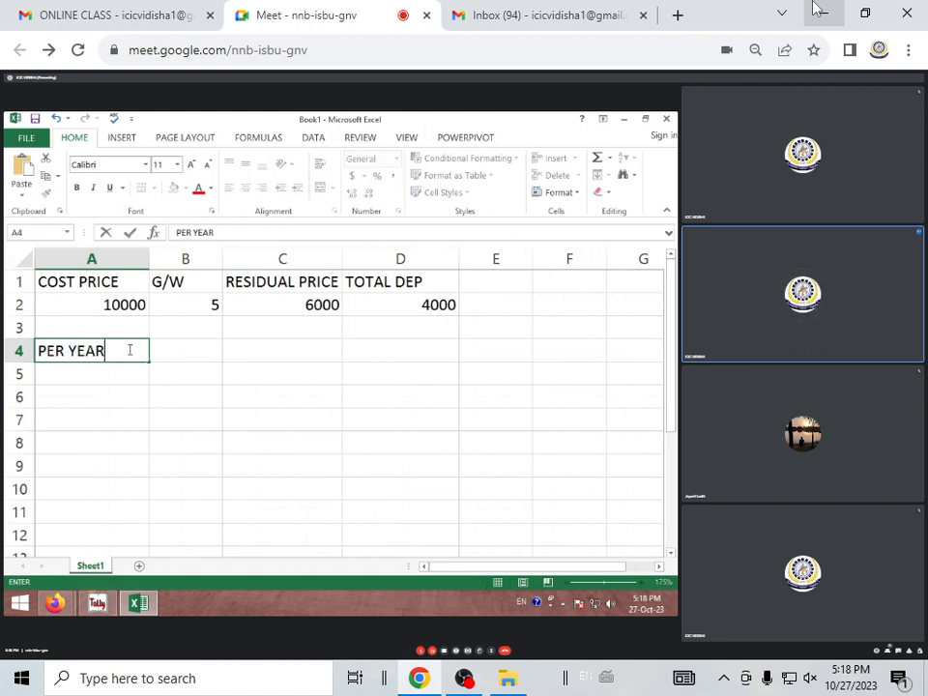
click(193, 397)
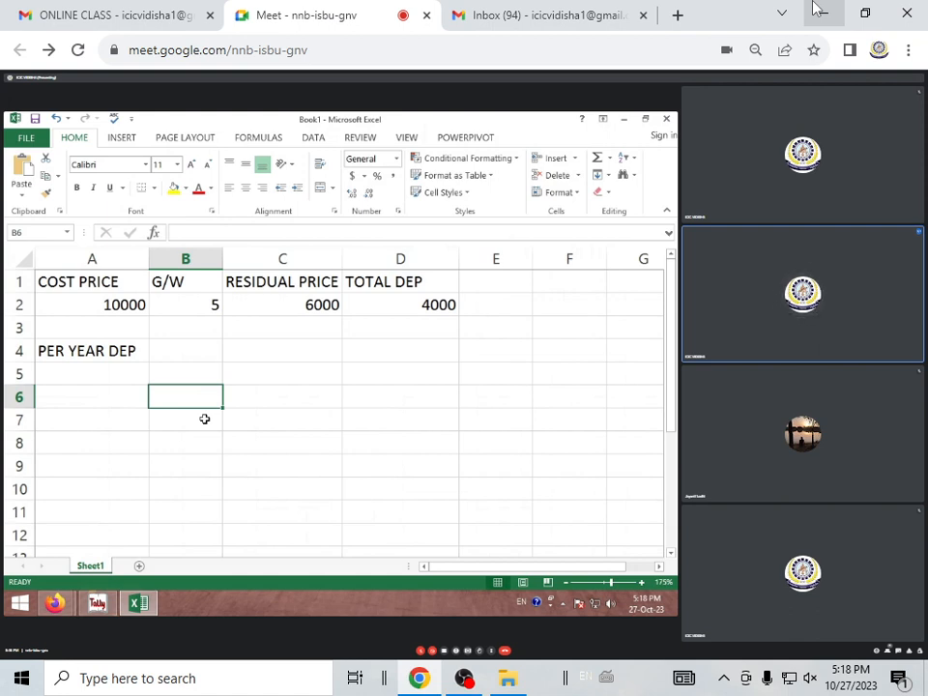
Calculate the yearly depreciation in cell B4 by dividing total depreciation by the guarantee/warranty years with =D2/B2
click(195, 355)
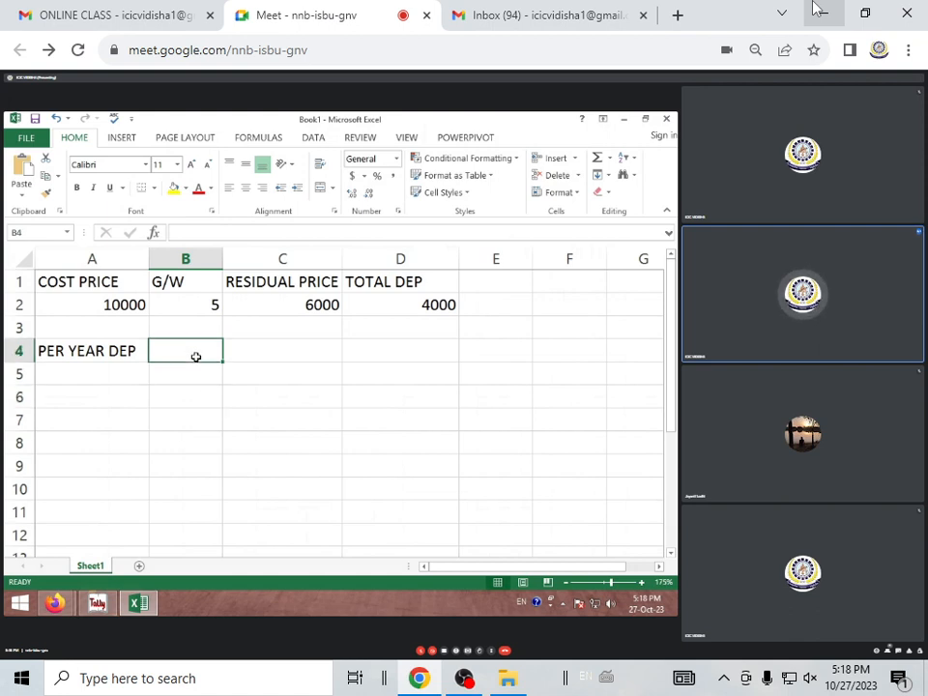
text(=)
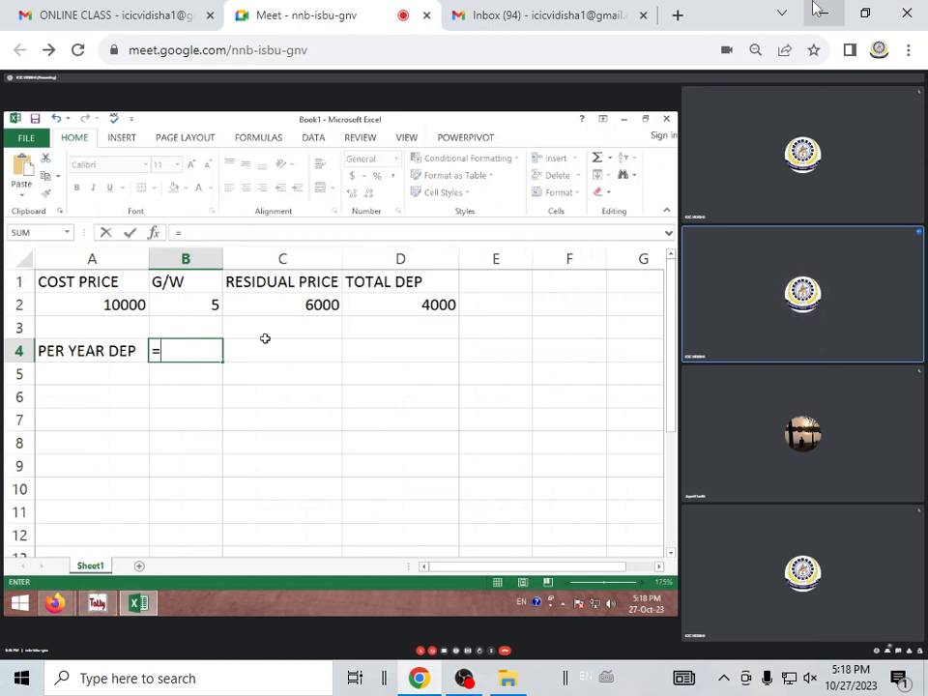
click(389, 312)
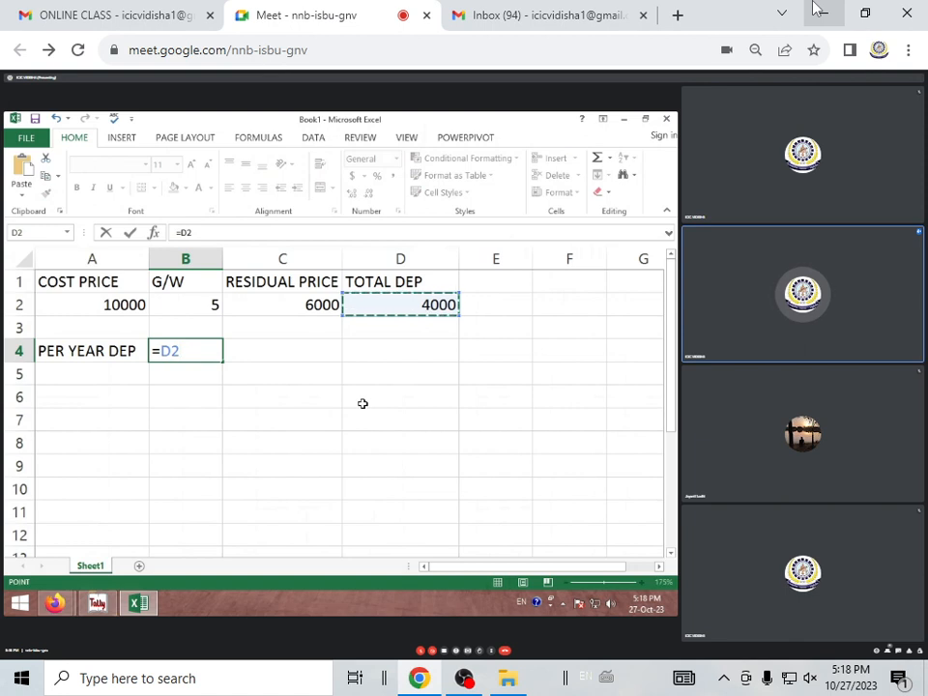
text(/)
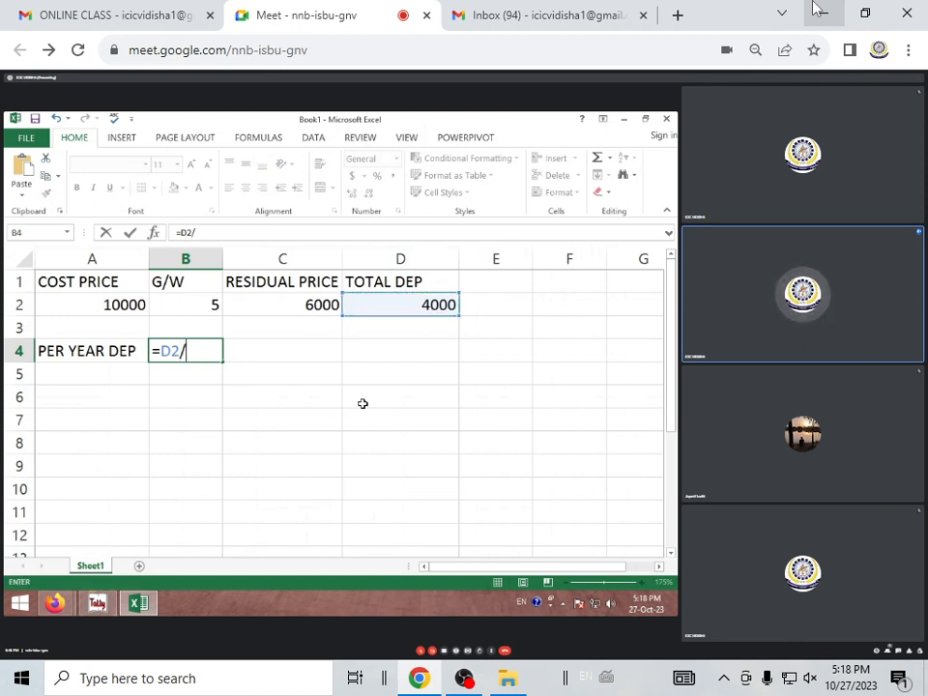
click(205, 304)
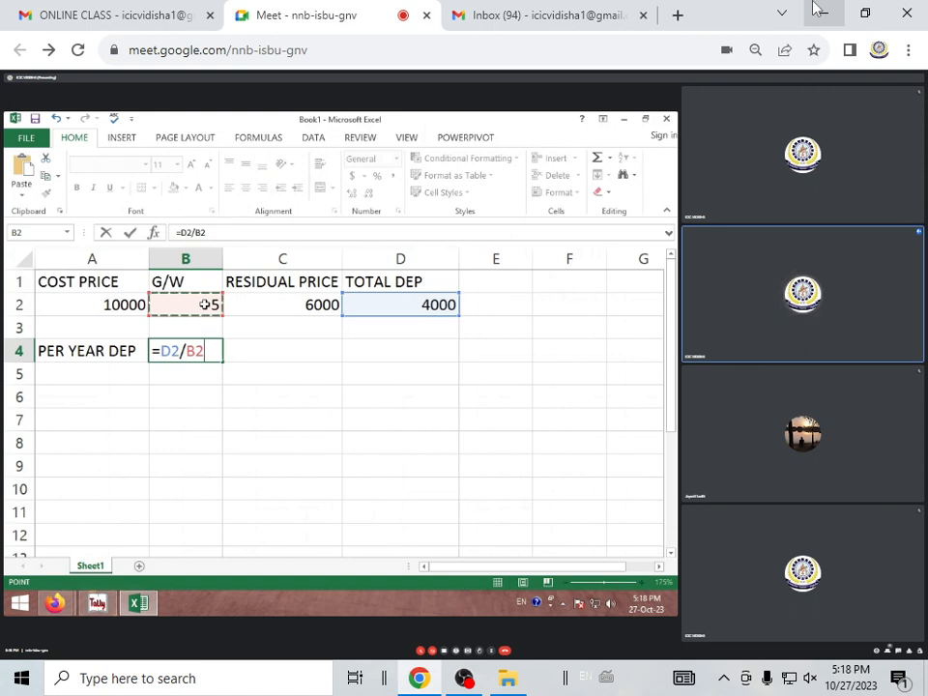
key(ctrl+Return)
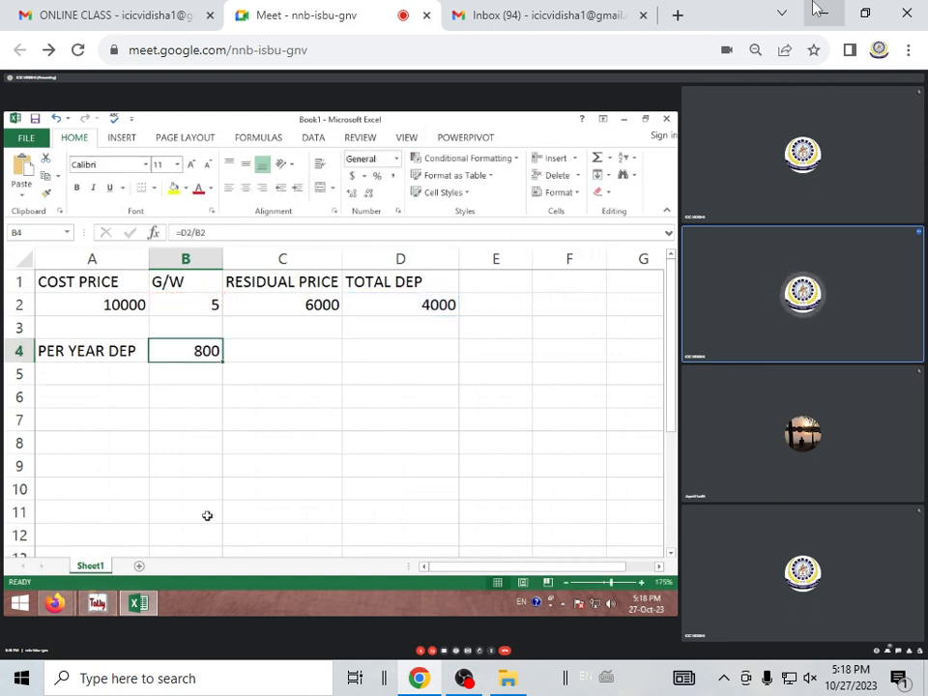
Enter the label PER MONTH DEP in cell A5 and widen column A to fit it
click(102, 377)
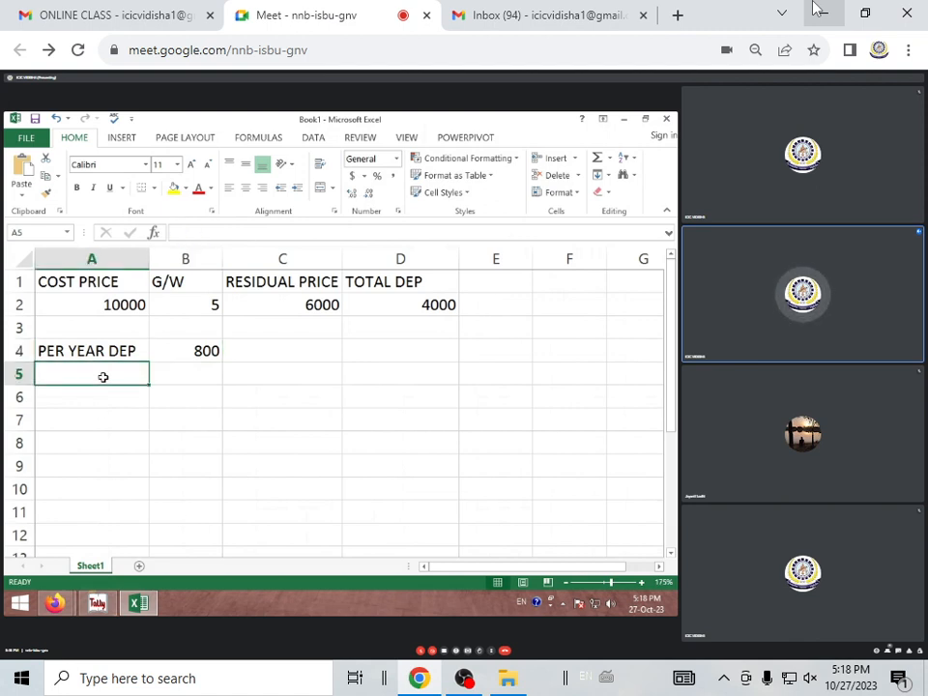
text(PER )
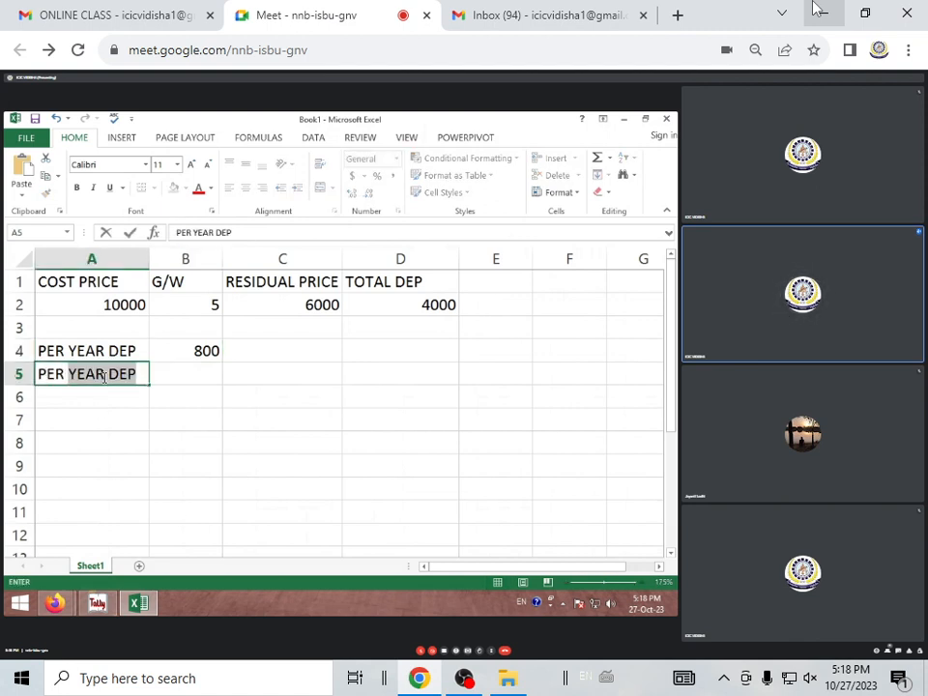
text(MONTH DEP)
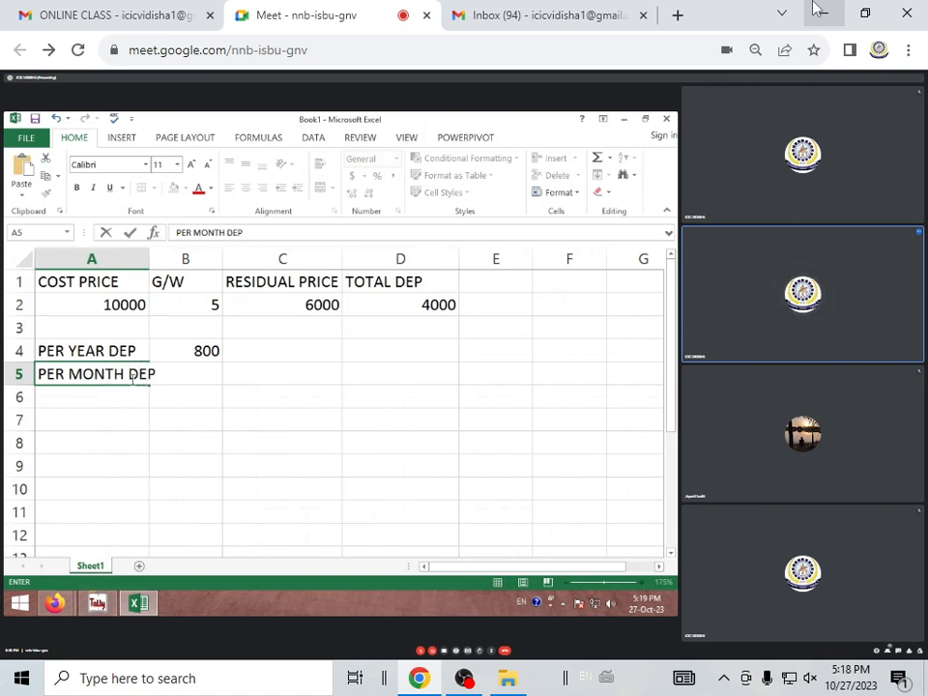
click(203, 392)
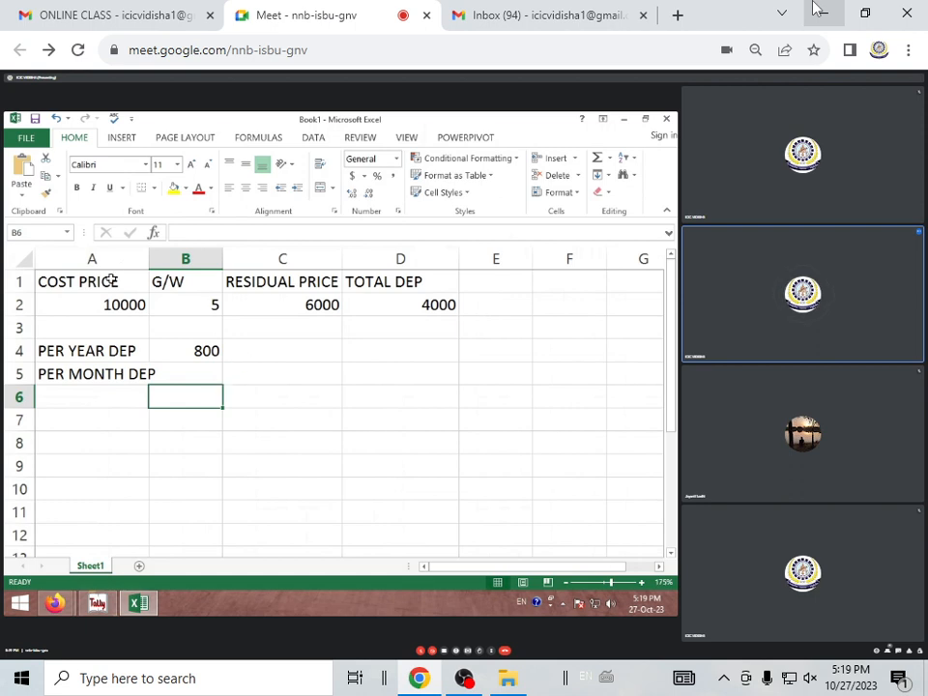
drag(151, 259, 160, 259)
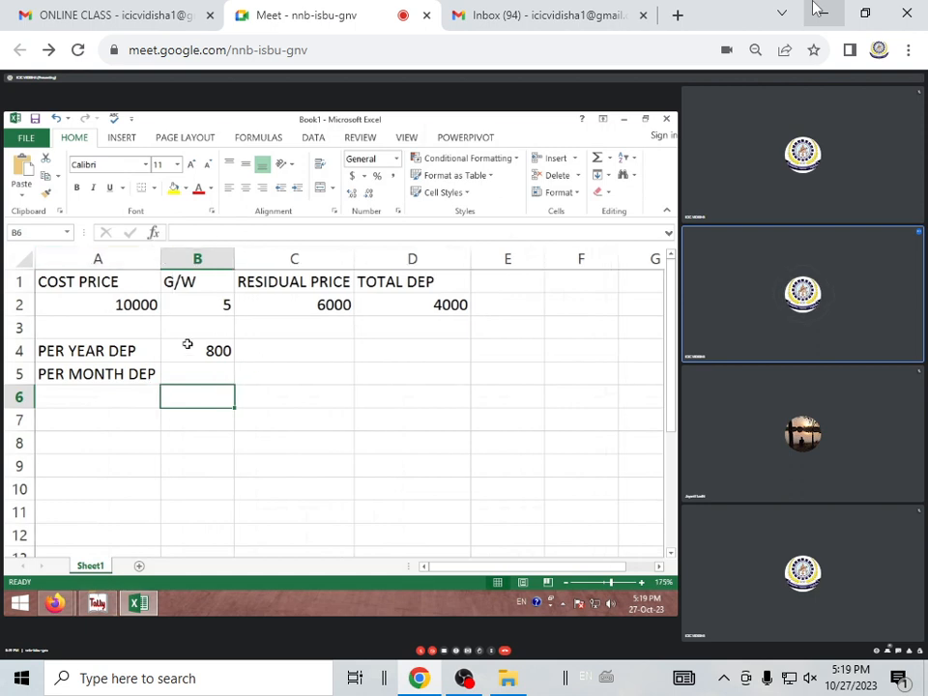
Calculate the monthly depreciation in cell B5 from the yearly depreciation with the formula =B4/12
click(198, 373)
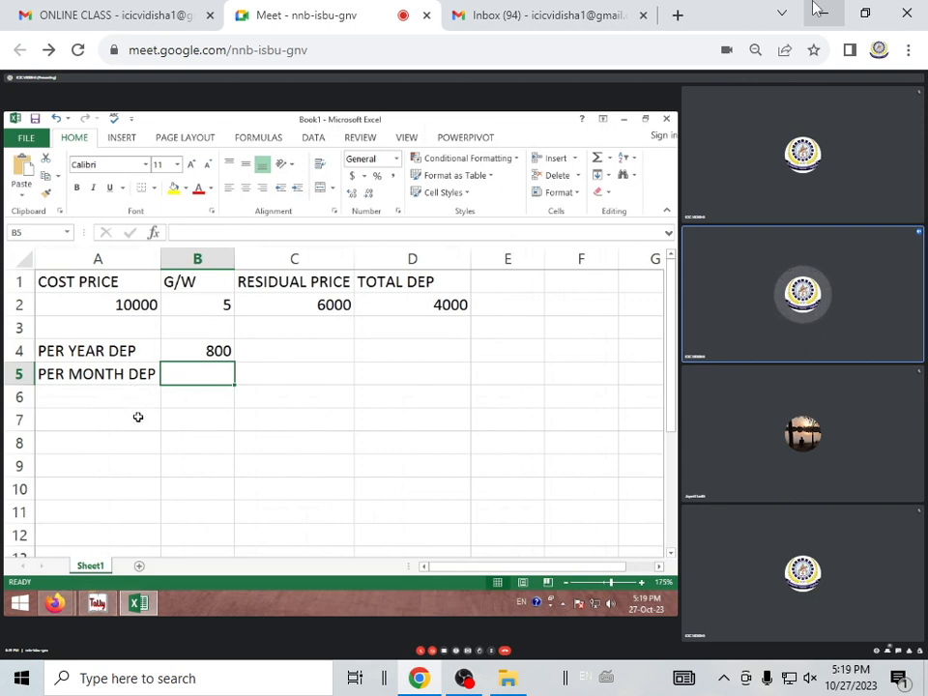
text(=)
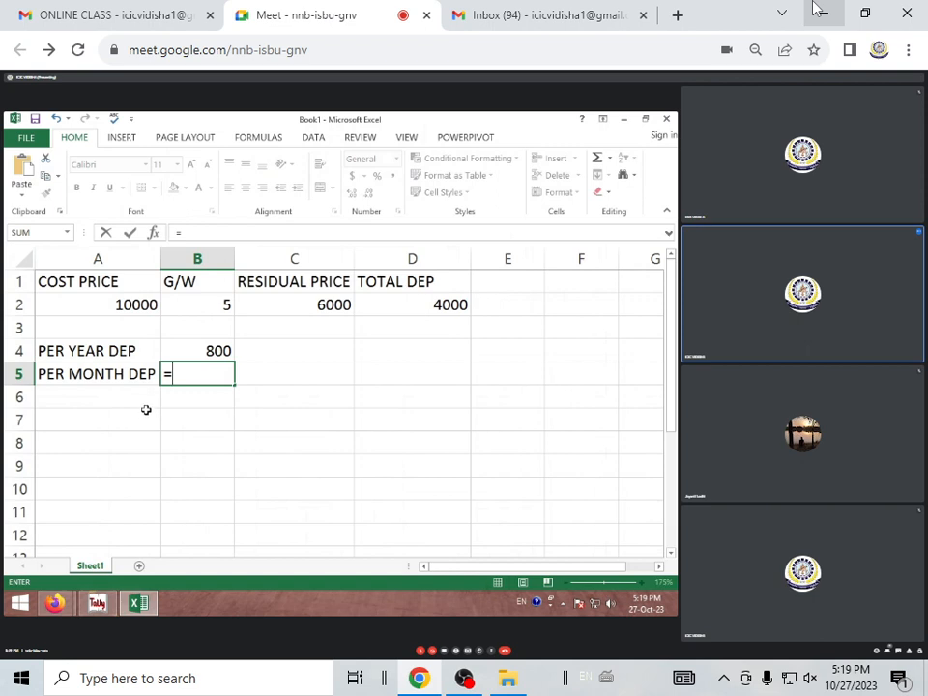
click(198, 355)
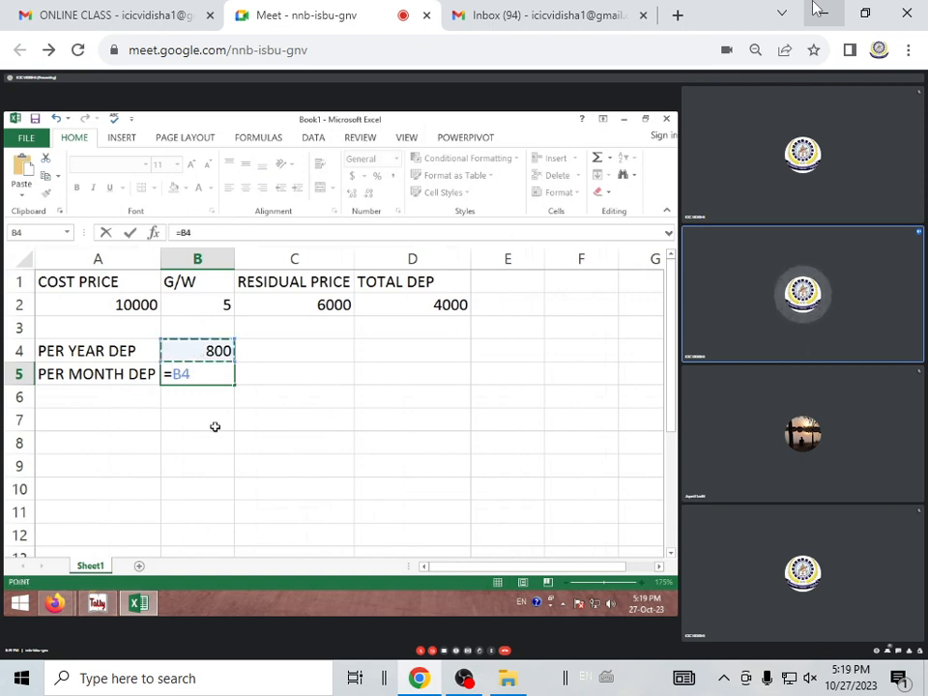
text(/)
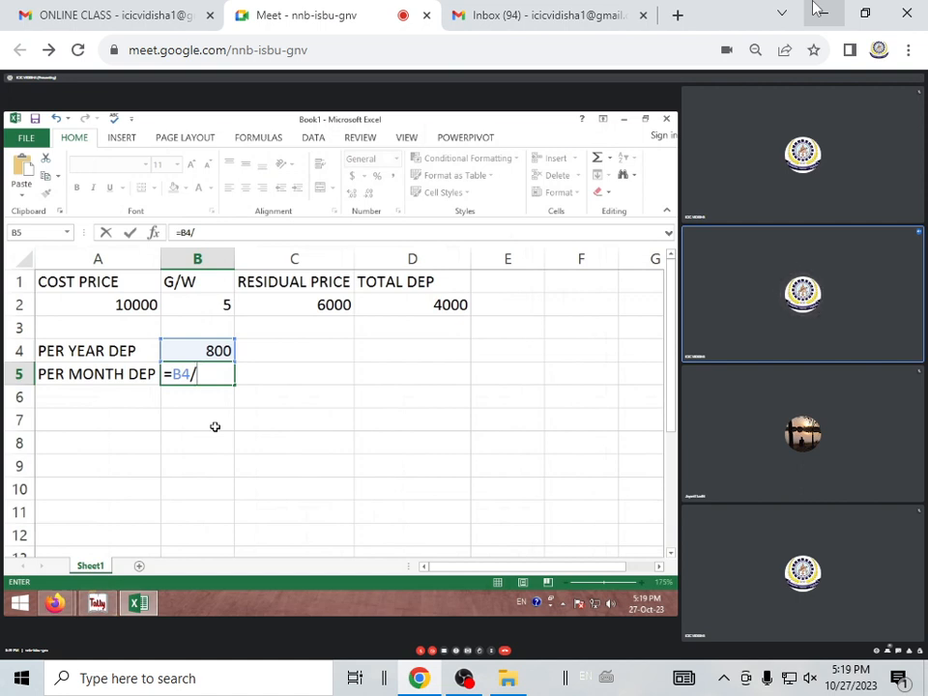
text(12)
key(Return)
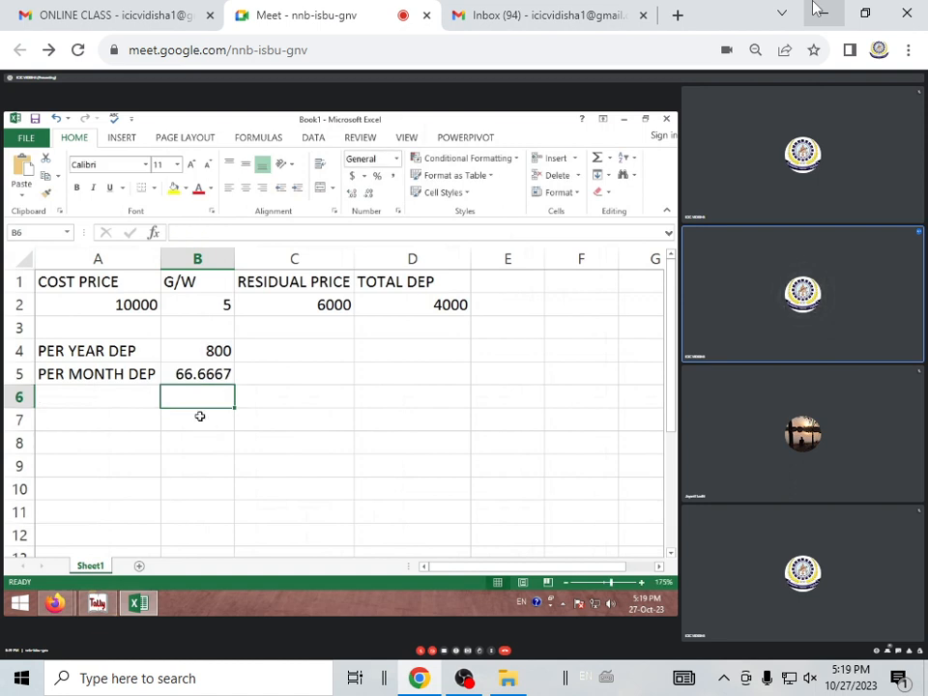
Enter the label PER DAY DEP in cell A6
click(119, 400)
text(PR)
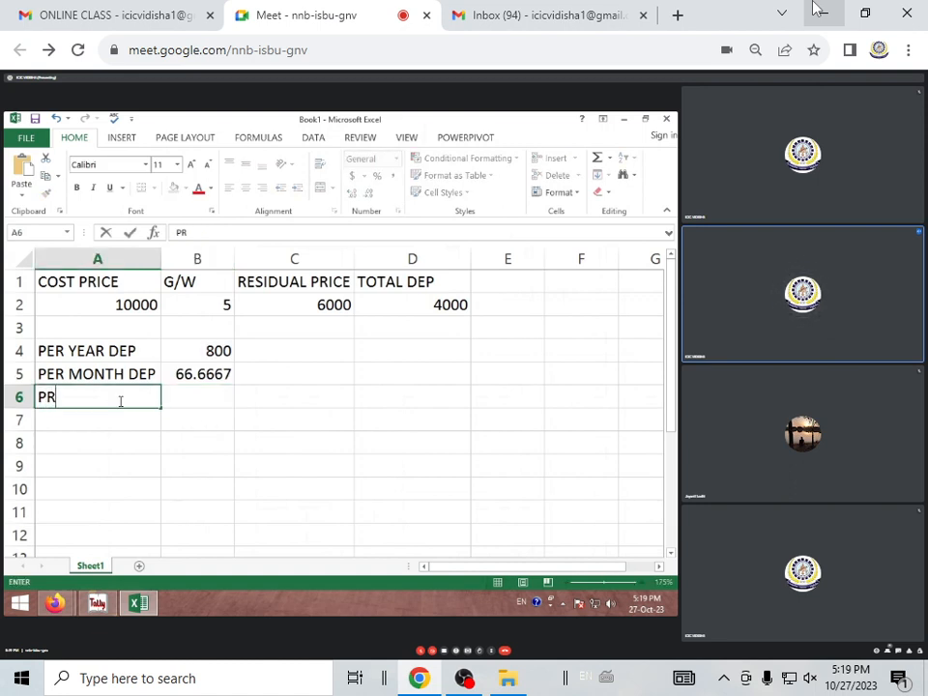
key(BackSpace)
text(ER DAY  DEP)
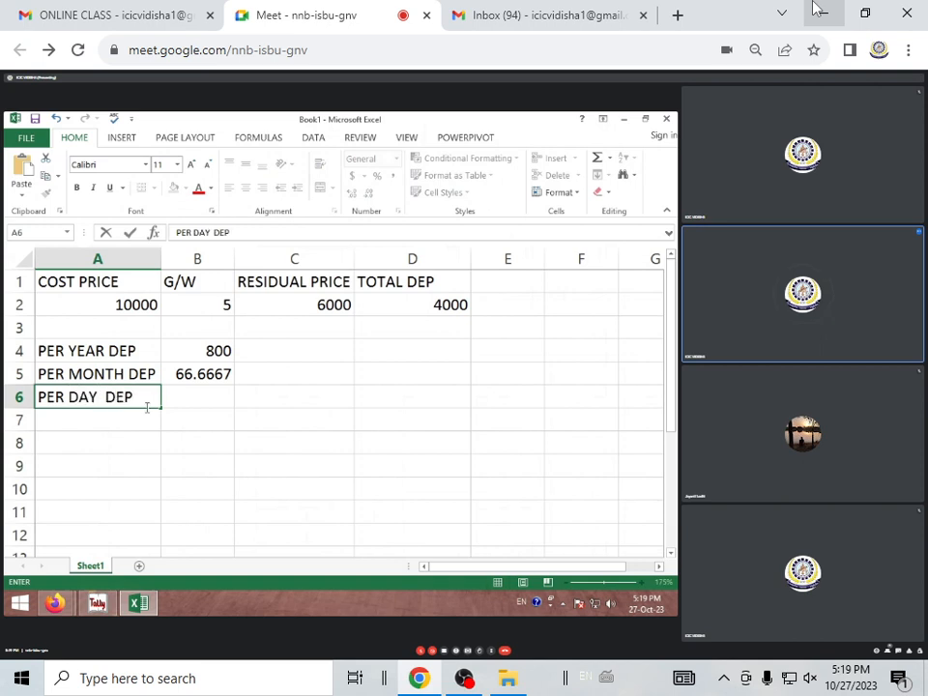
Calculate the daily depreciation in cell B6 from the yearly depreciation with the formula =B4/365
click(184, 398)
text(=)
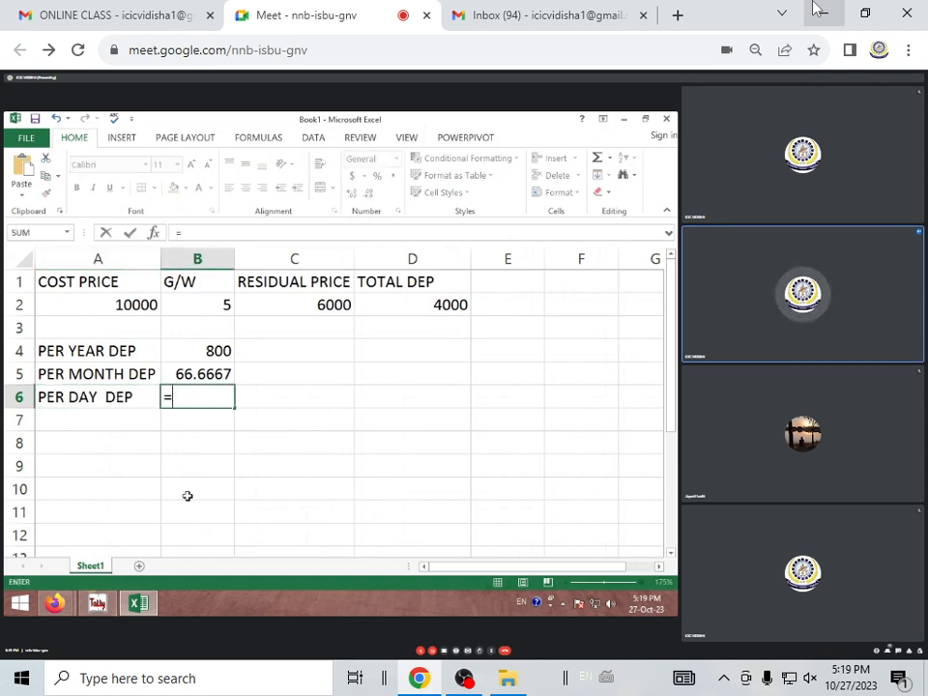
click(191, 350)
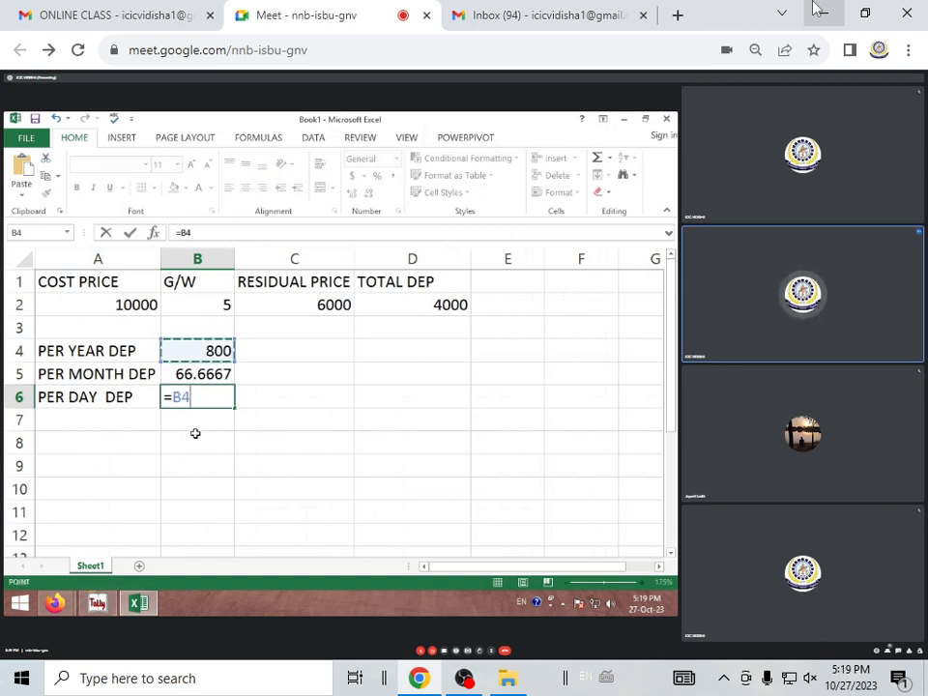
text(/)
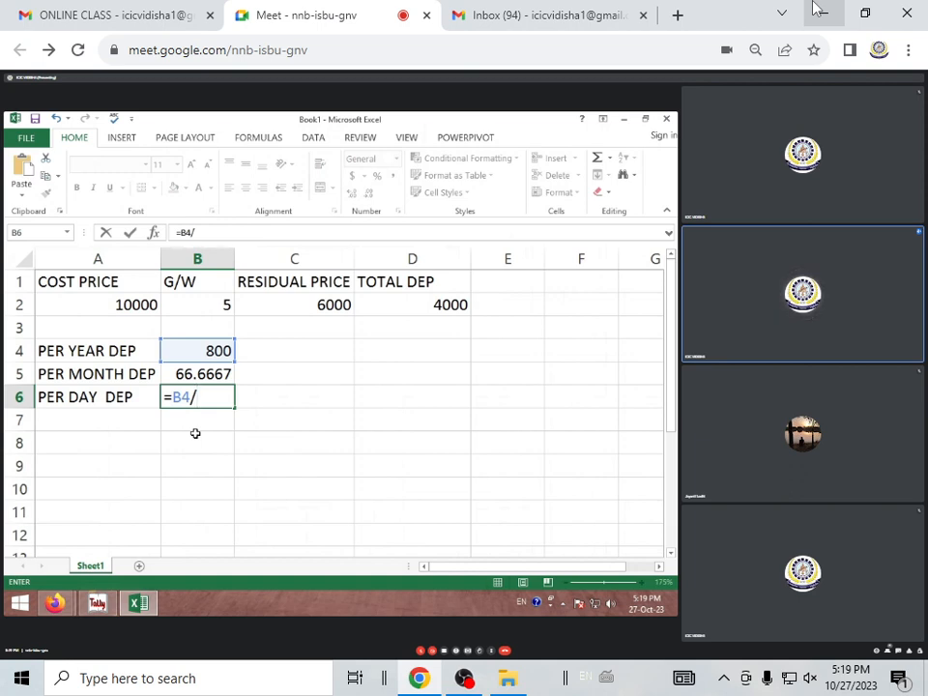
text(365)
key(Return)
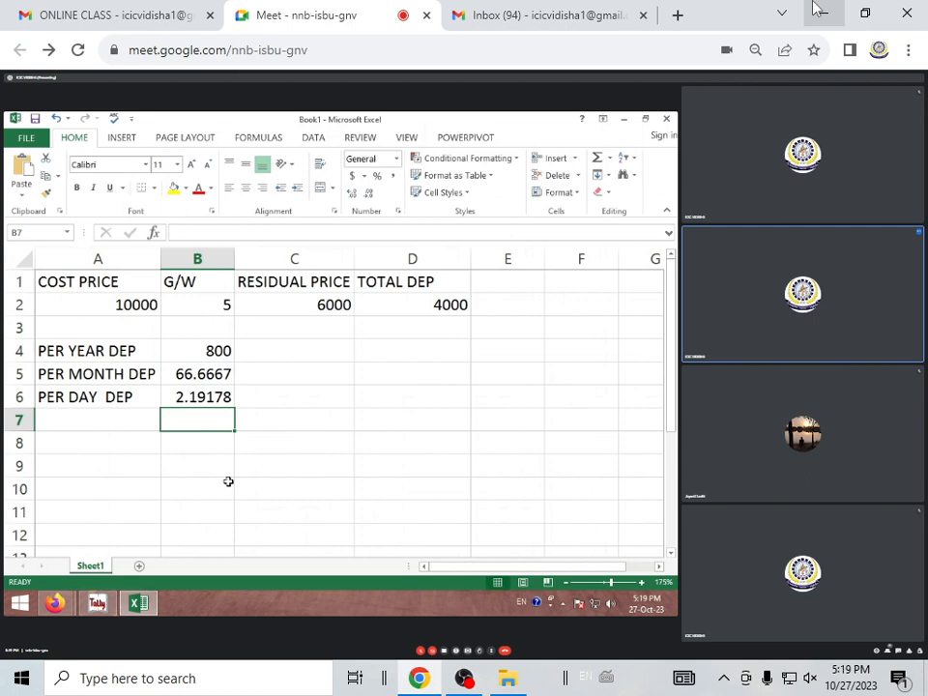
click(323, 441)
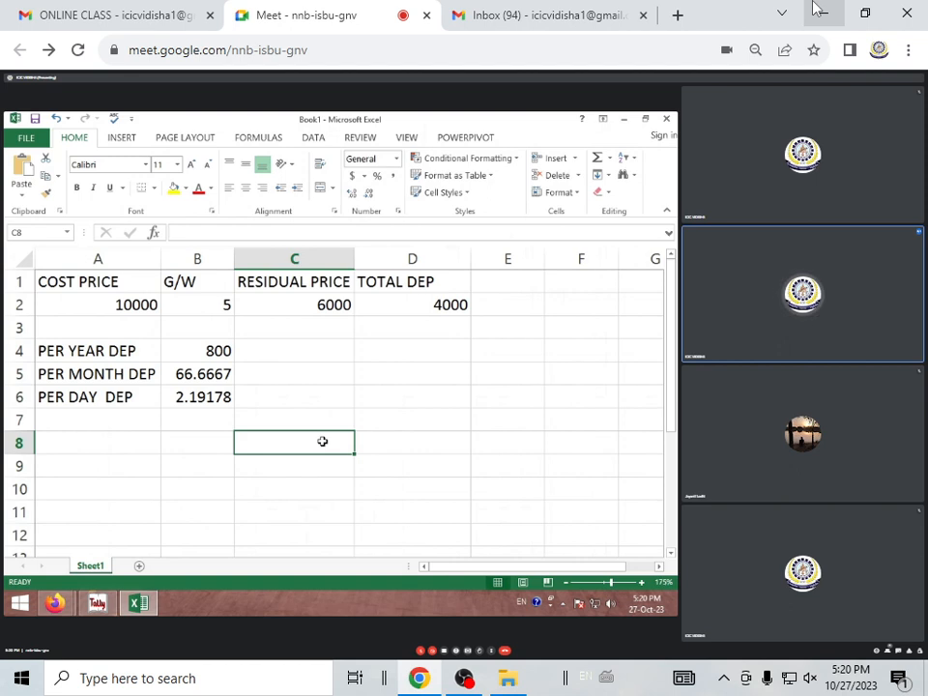
click(418, 392)
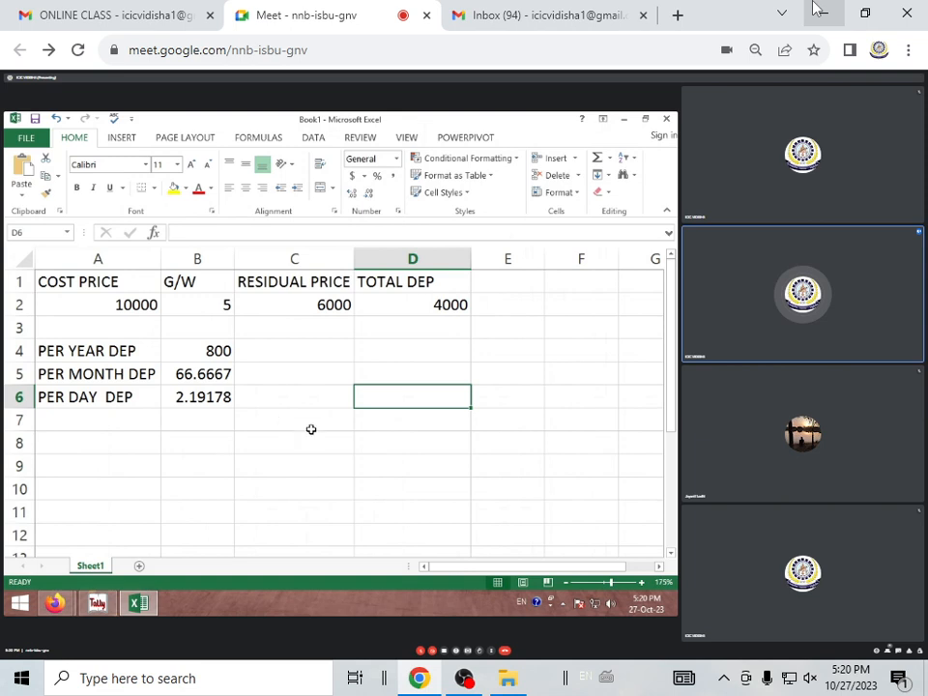
click(166, 351)
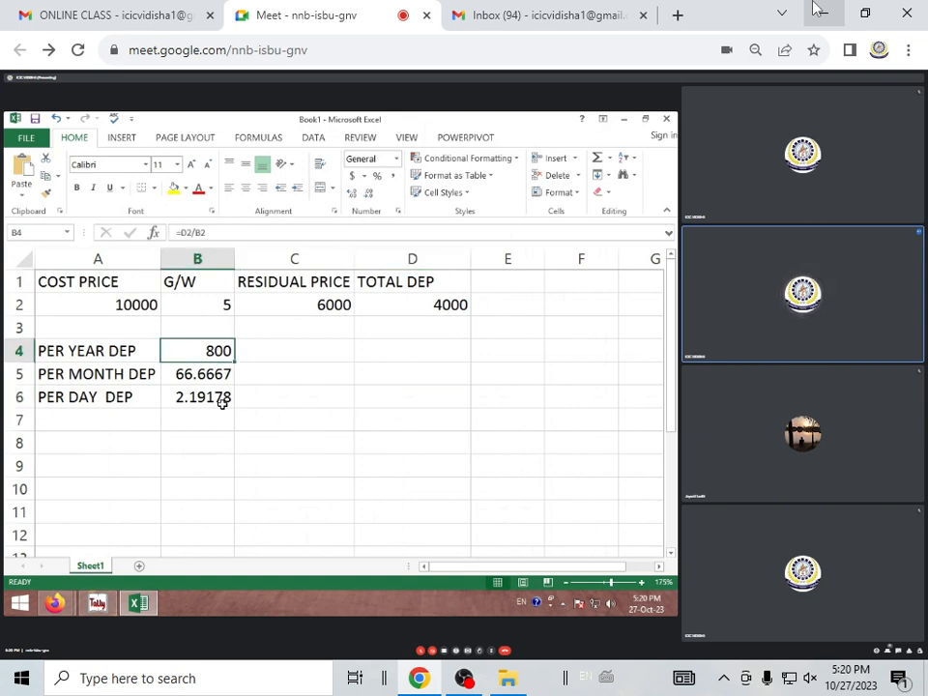
Calculate six months of depreciation by entering 6 in cell C5 and the formula =B5*C5 in cell D5
click(275, 375)
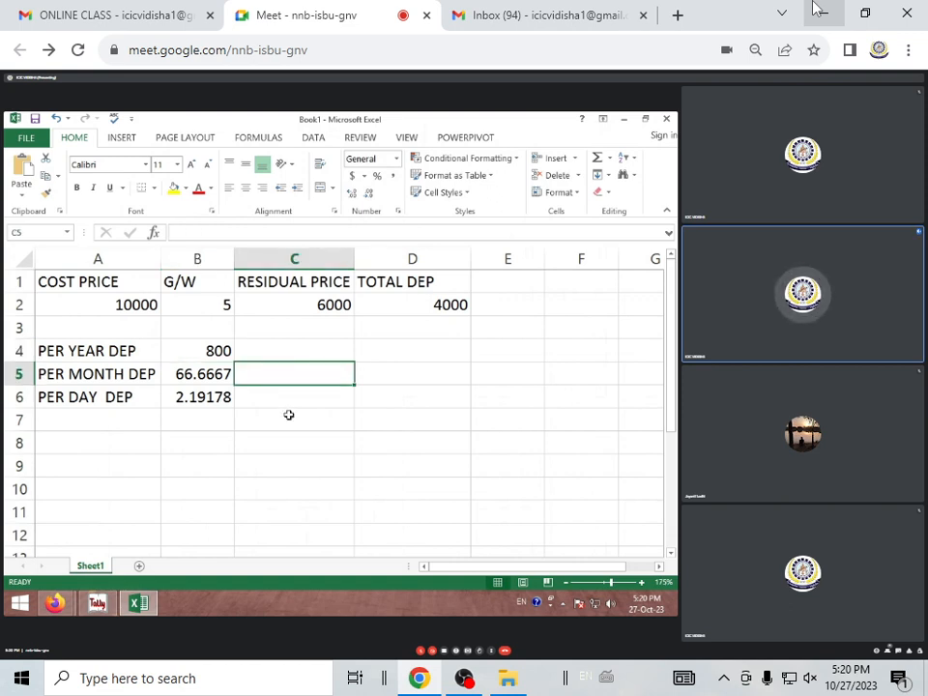
click(193, 372)
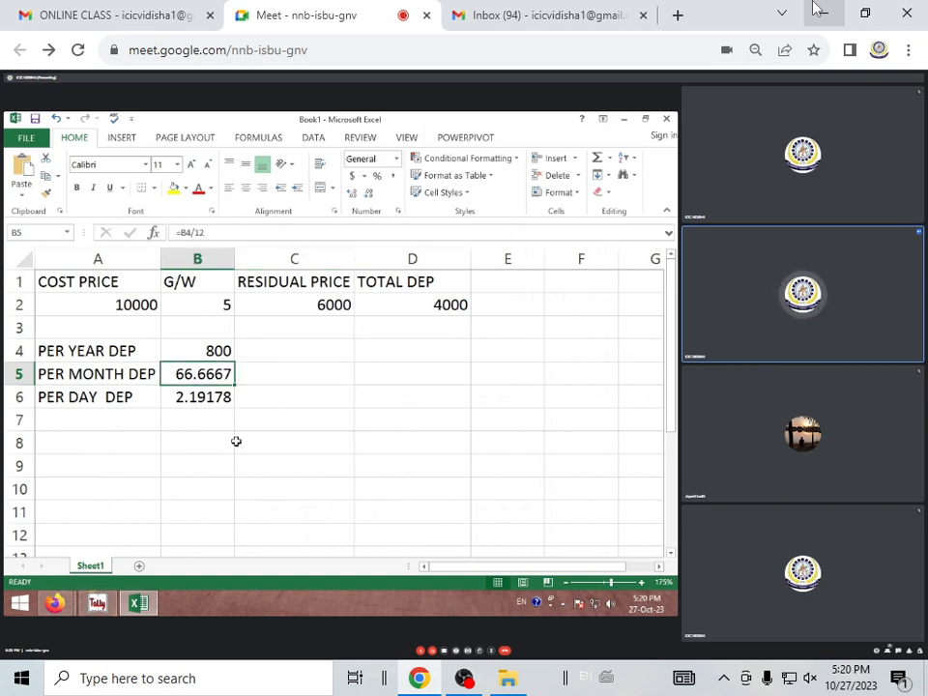
click(290, 378)
text(6)
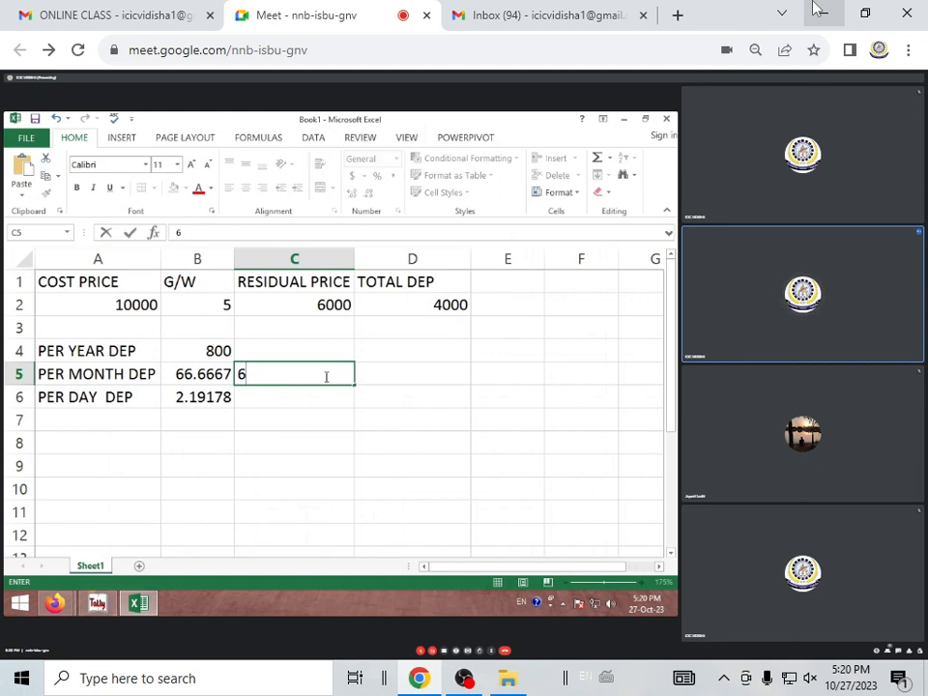
click(372, 387)
text(=)
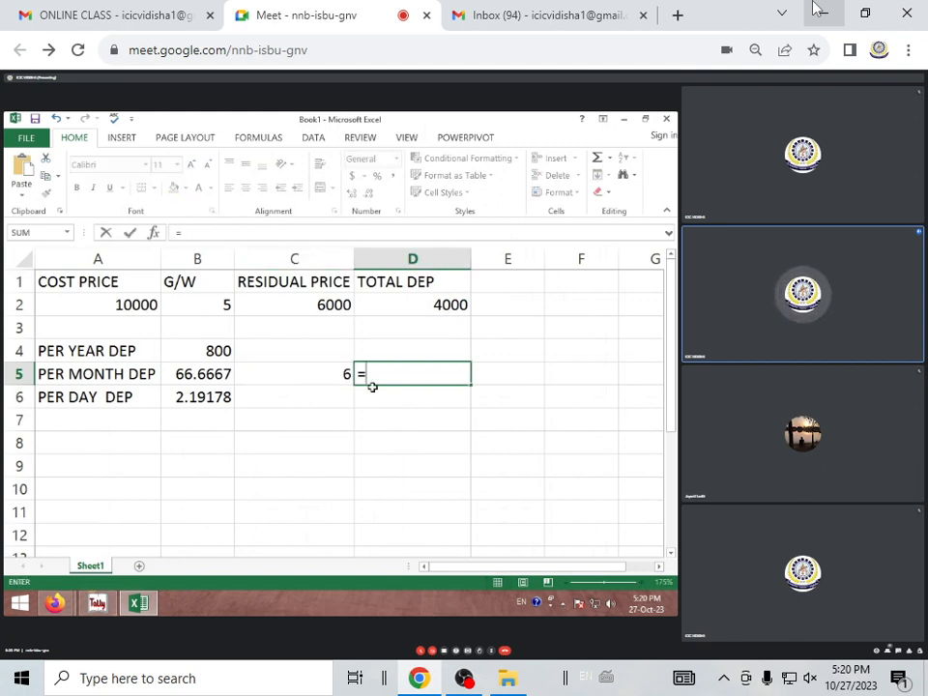
click(208, 377)
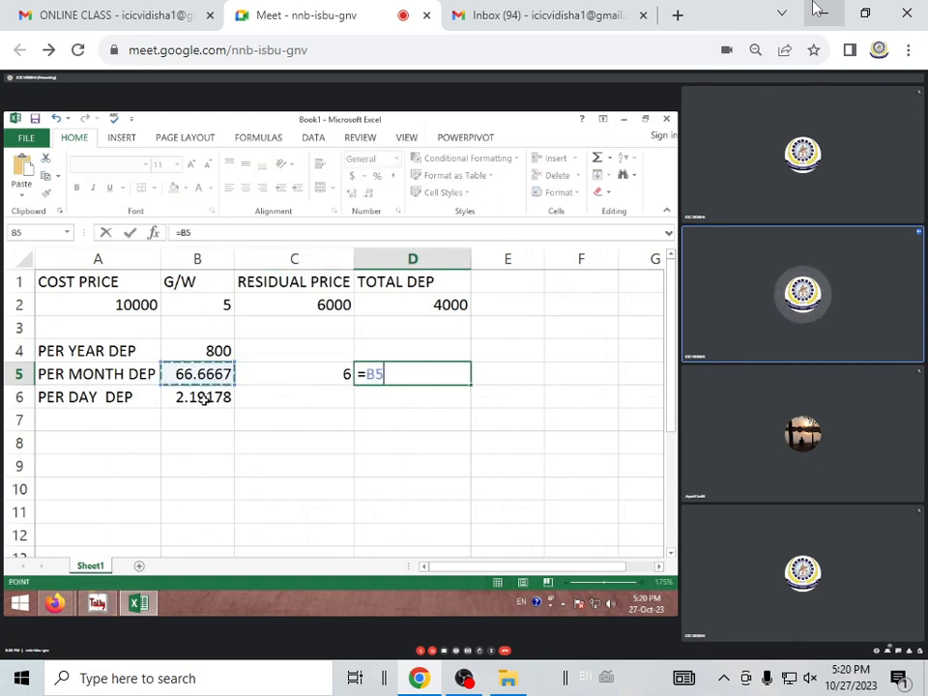
text(*)
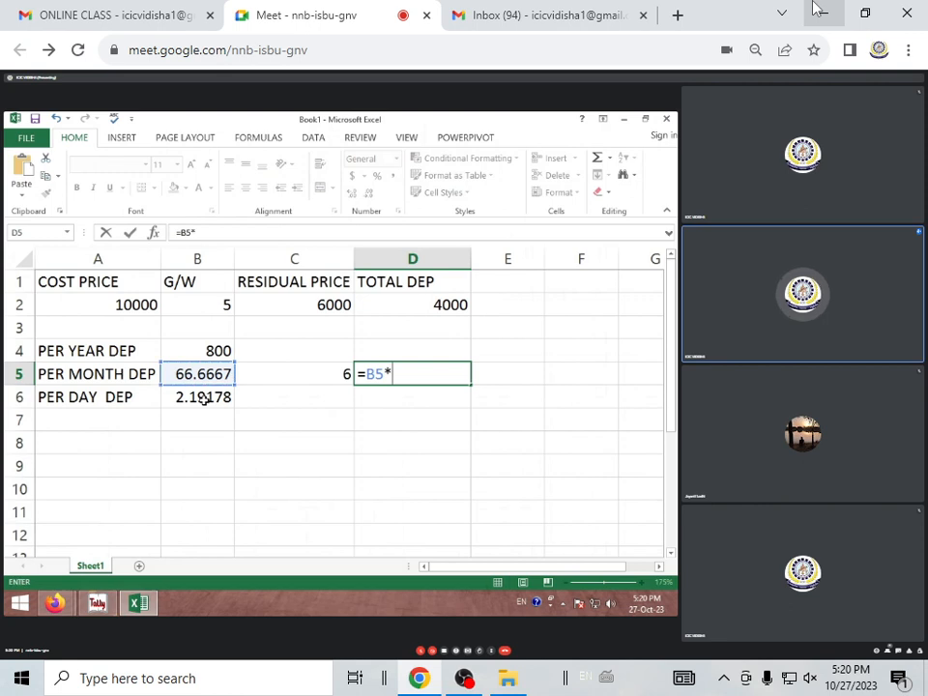
click(280, 377)
key(Return)
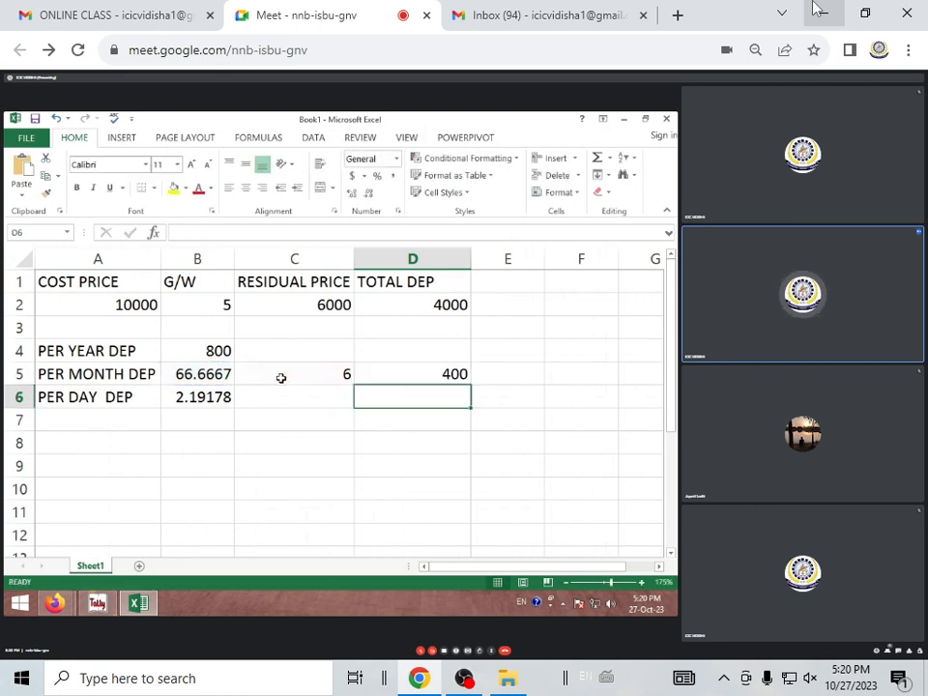
click(393, 372)
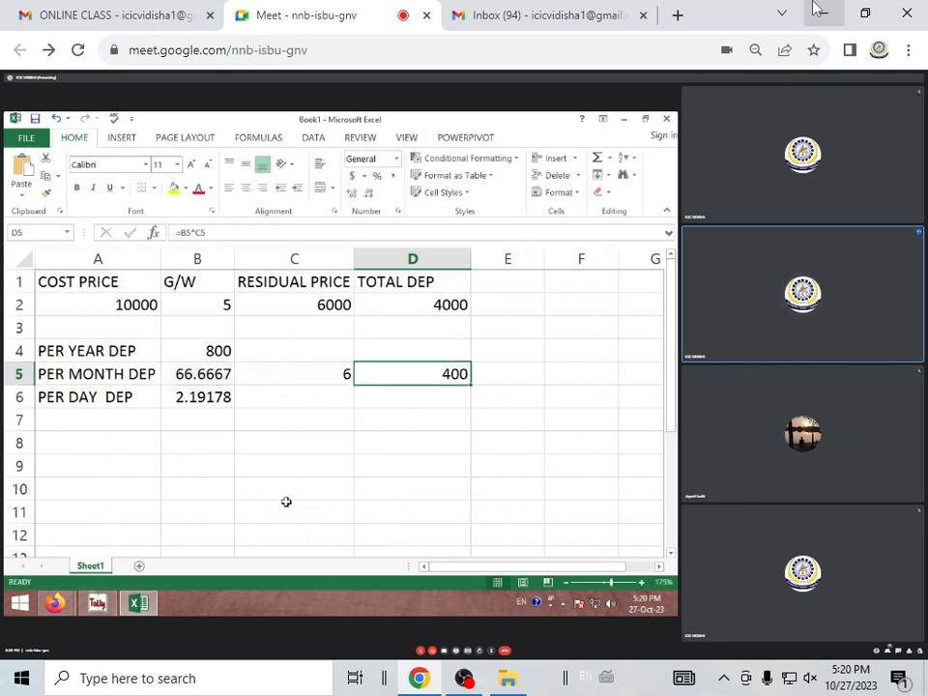
Clear the contents of cells C5 and D5
drag(285, 378, 412, 367)
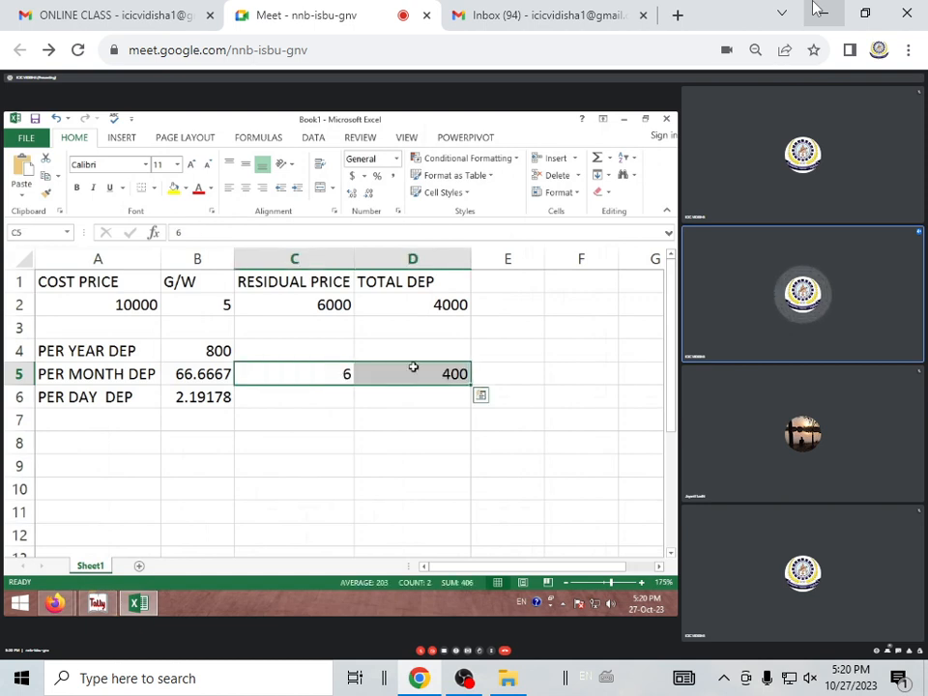
key(Delete)
click(307, 402)
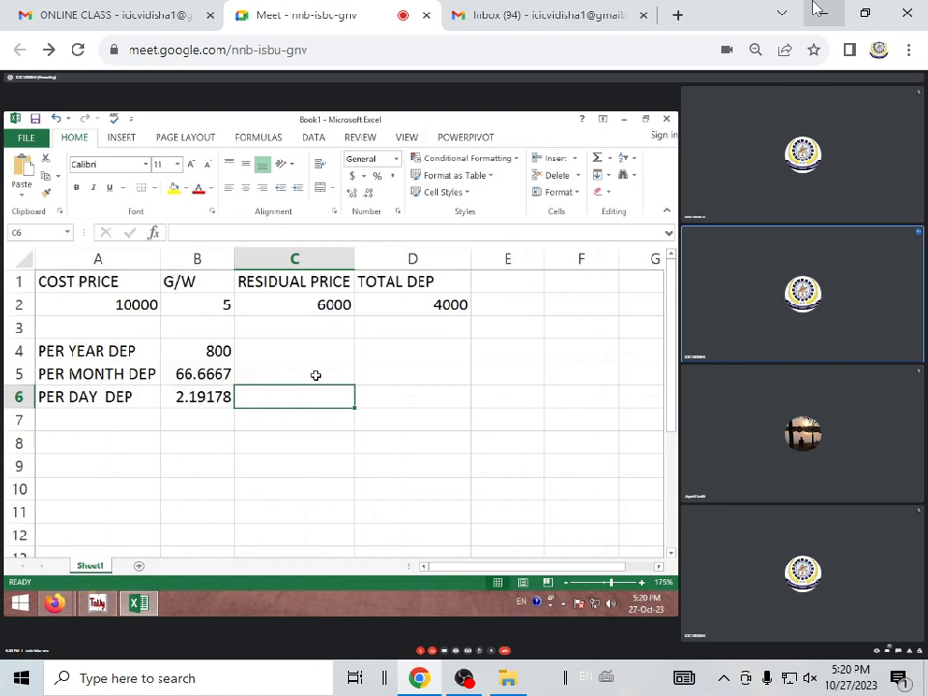
Enter the label DAYS in cell C5 and the value 150 in cell C6
click(312, 372)
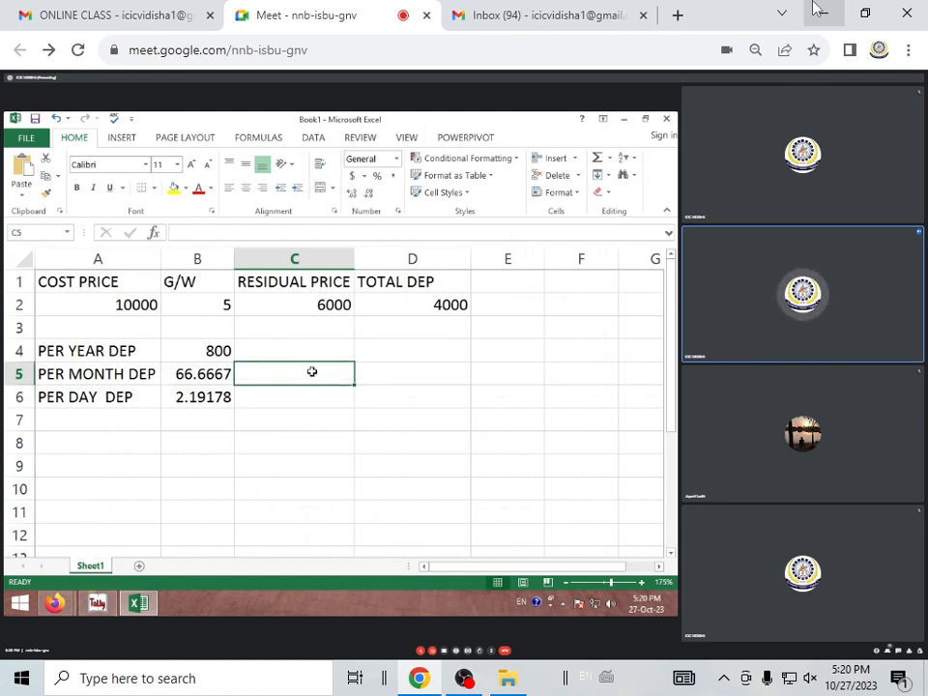
text(A)
key(BackSpace)
text(DAYS)
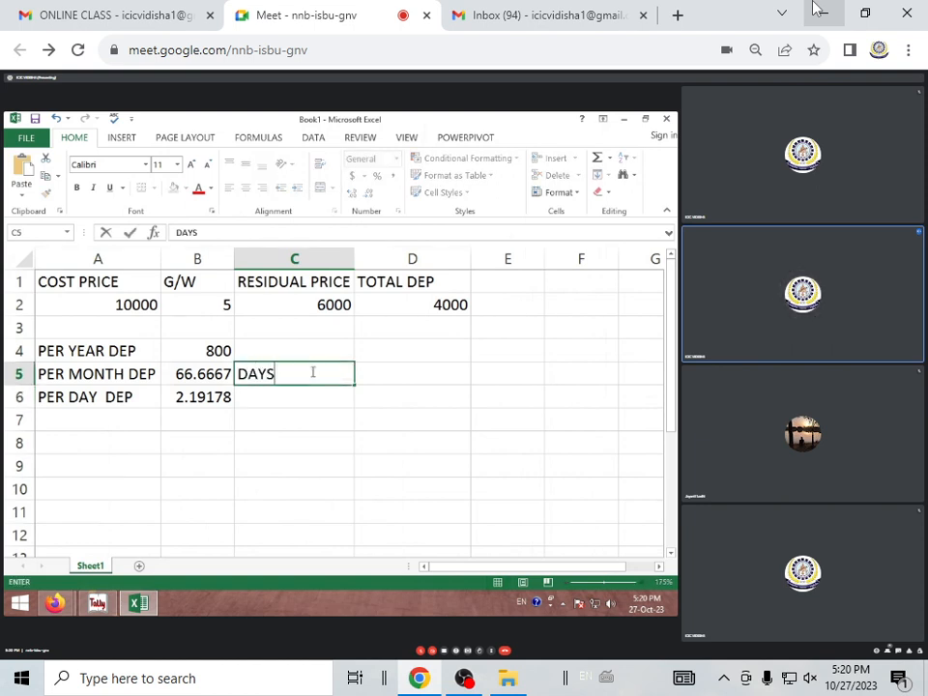
click(328, 391)
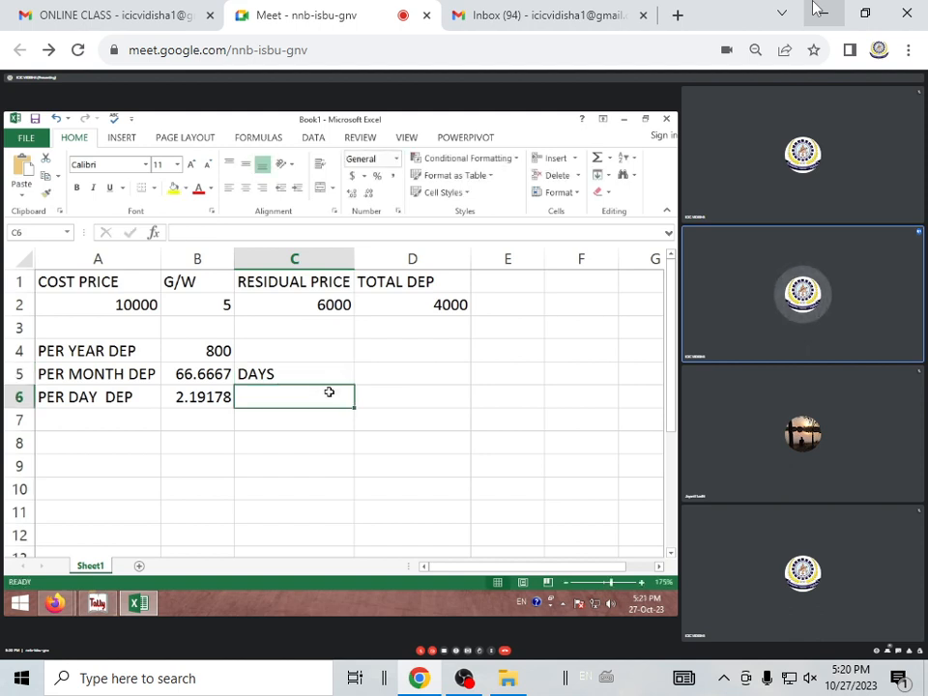
text(150)
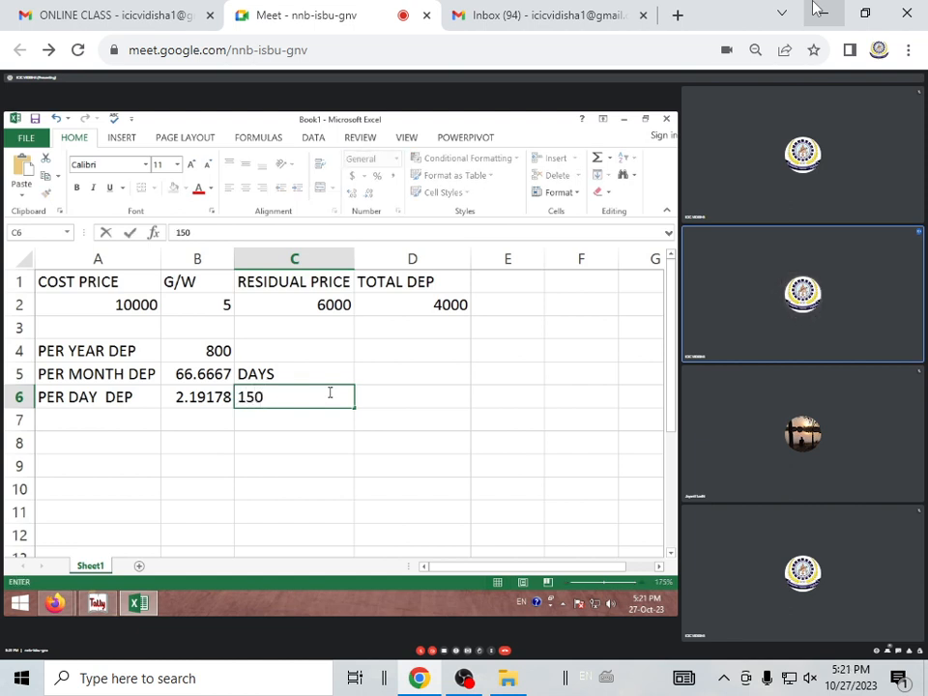
click(358, 421)
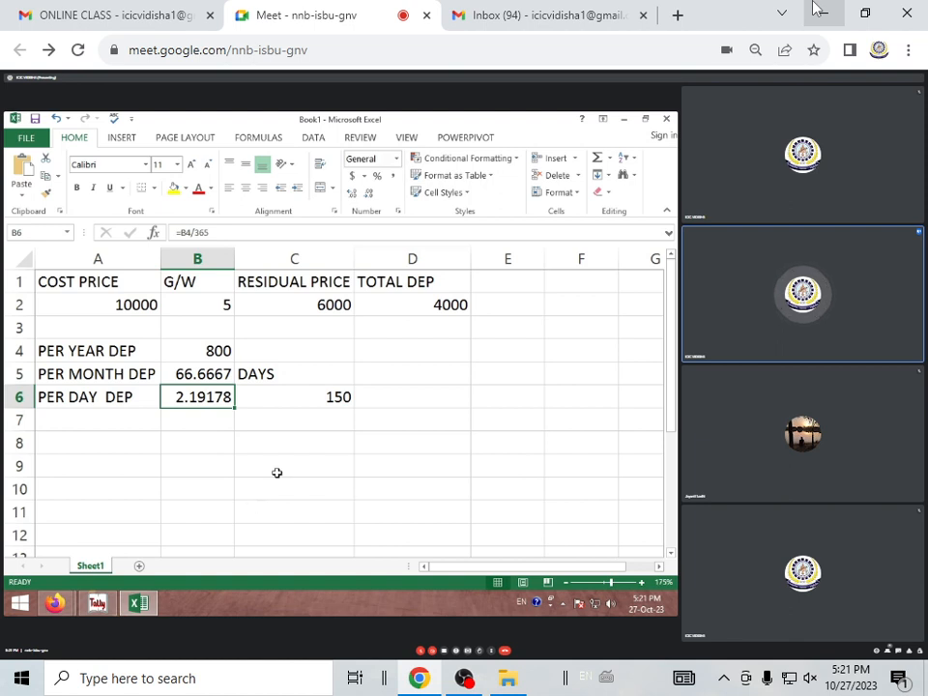
click(289, 401)
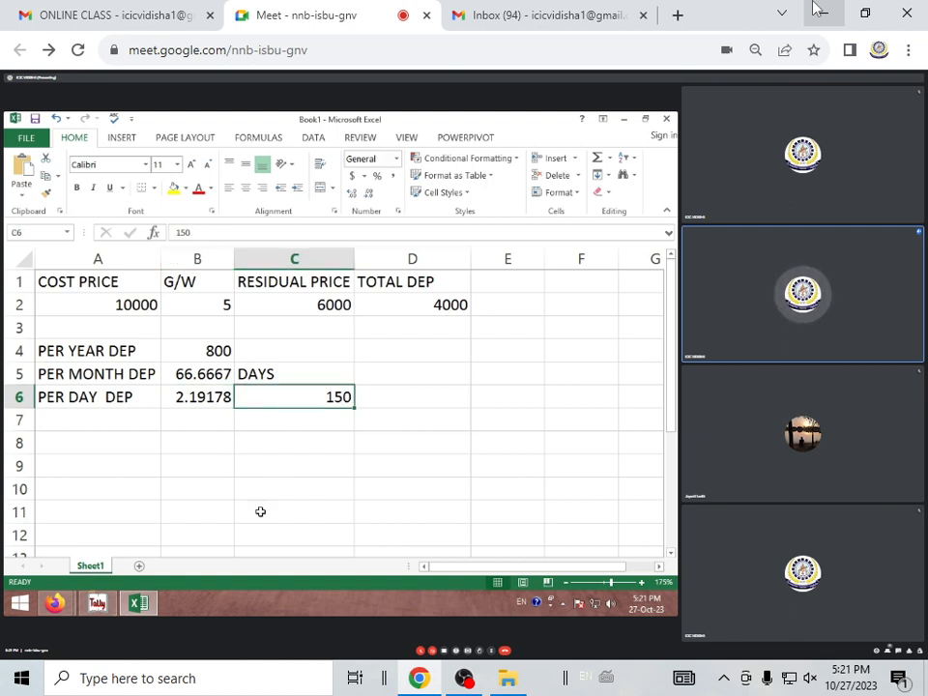
Calculate the depreciation for 150 days in cell D6 with the formula =B6*C6
click(378, 406)
text(=)
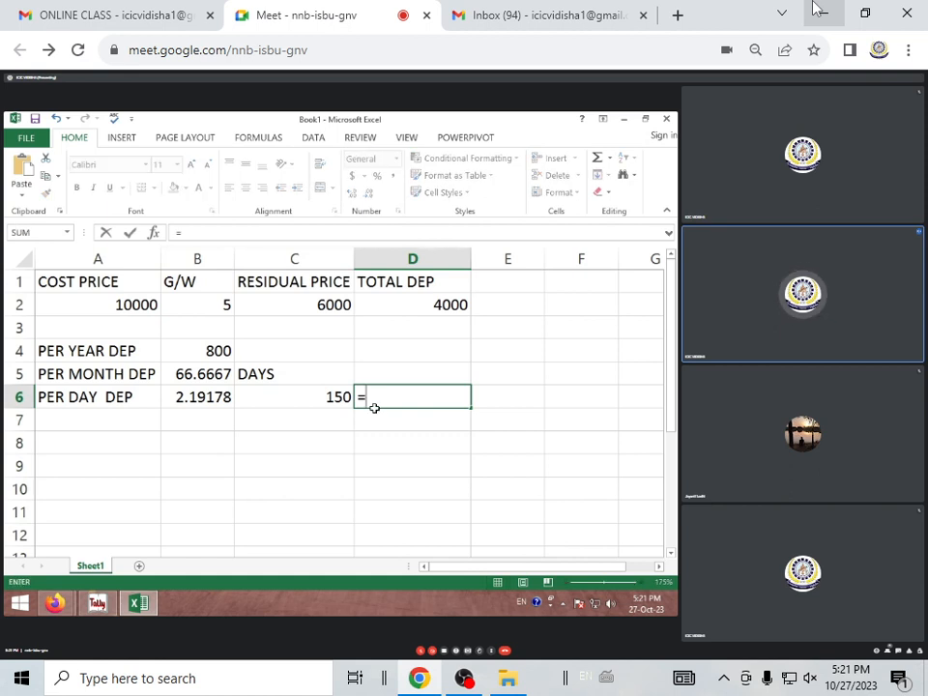
click(217, 400)
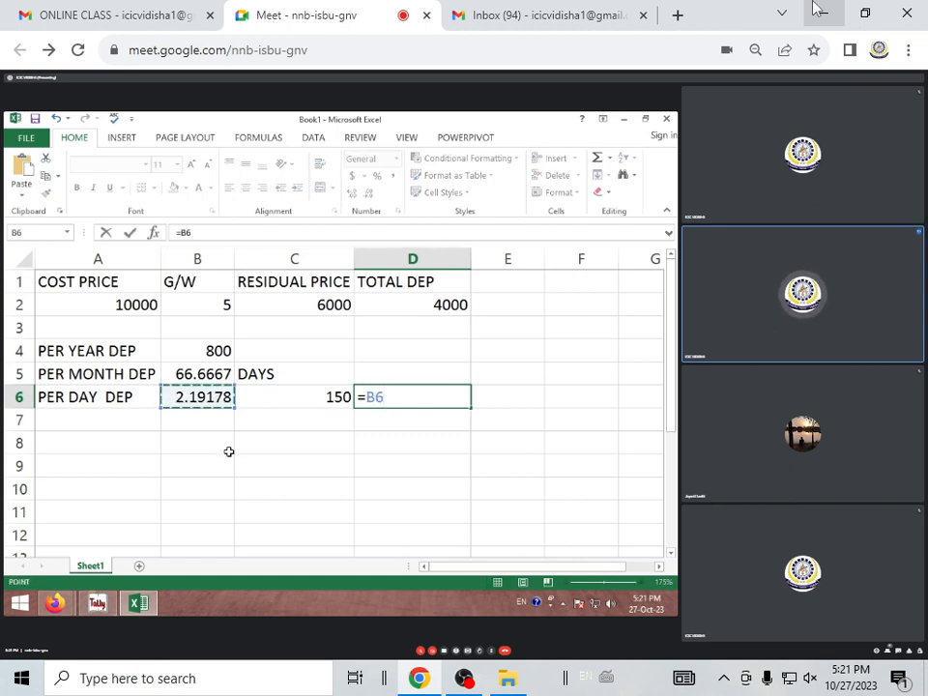
text(*)
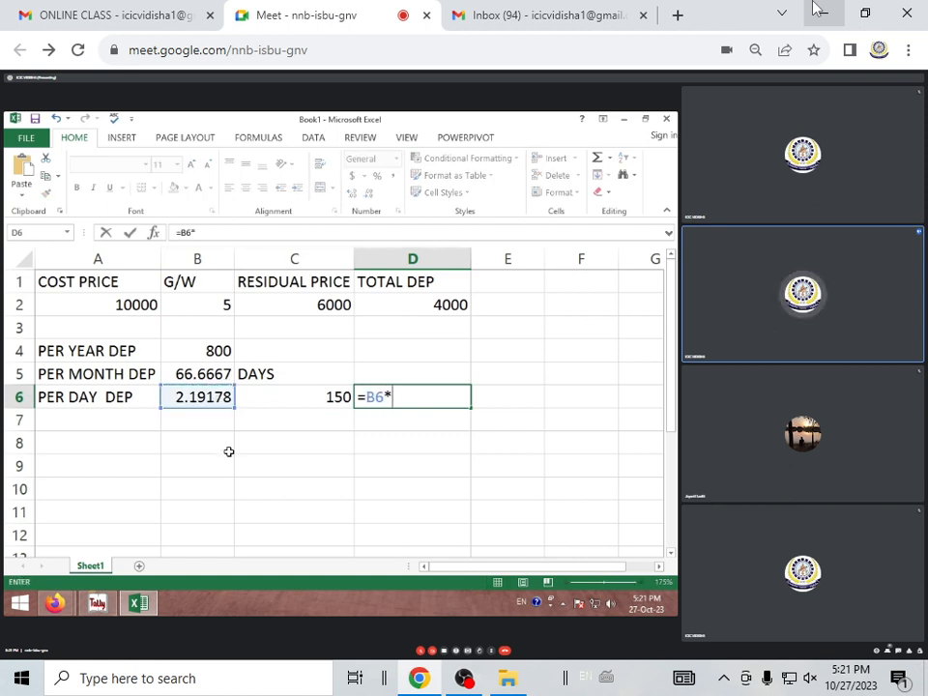
click(258, 404)
key(Return)
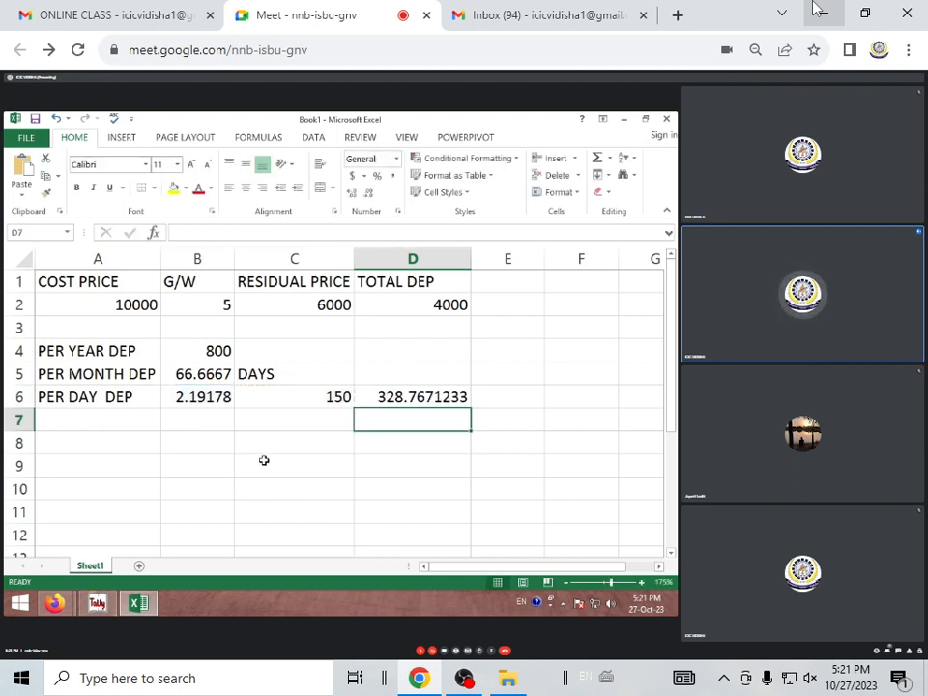
key(Up)
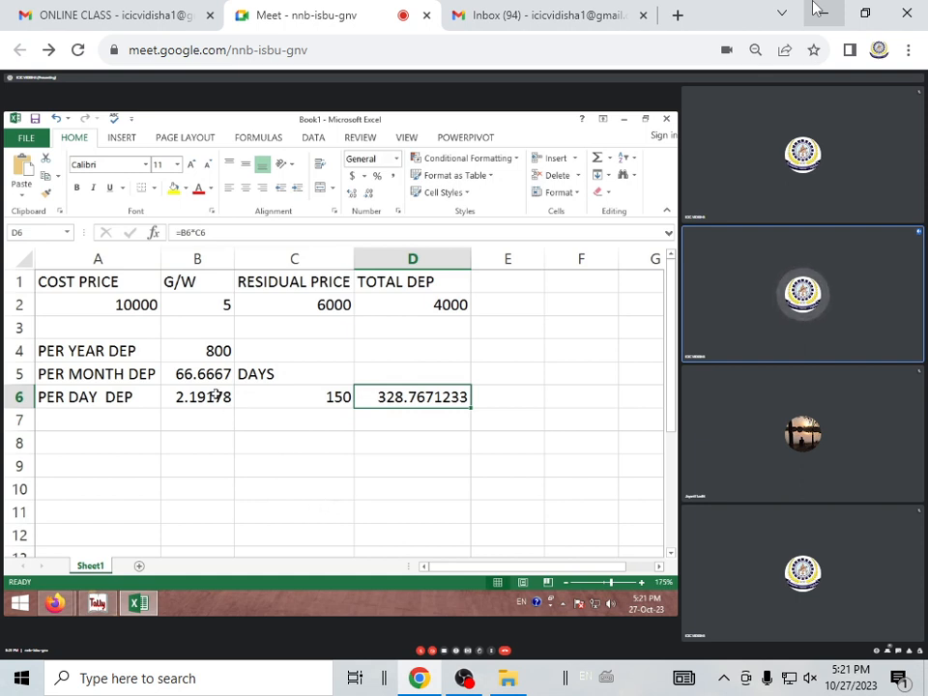
Reduce the monthly and daily depreciation in cells B5 and B6 to zero decimal places
click(203, 373)
click(206, 398)
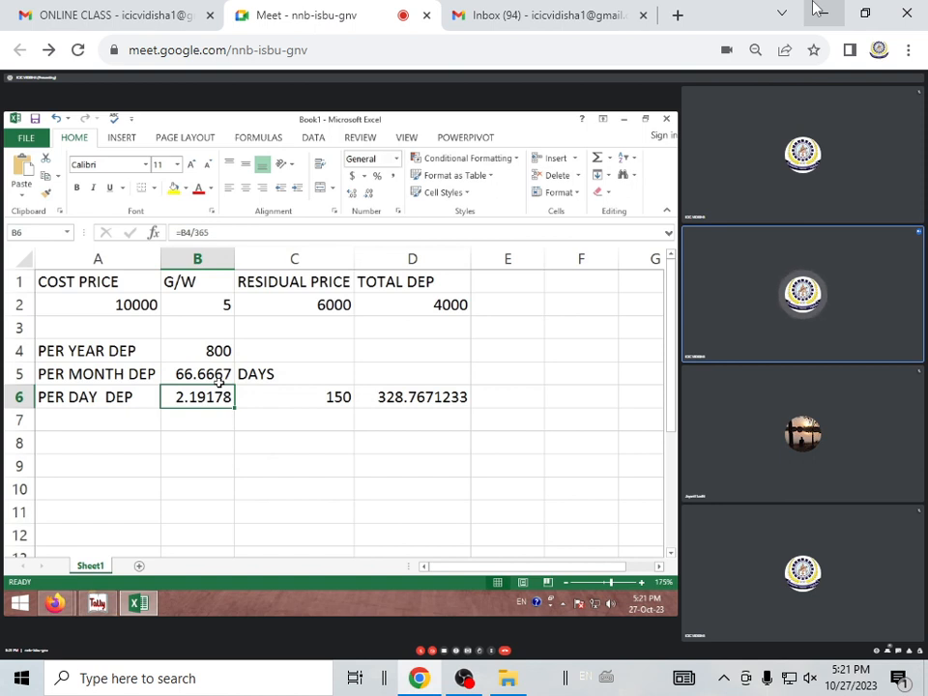
click(197, 375)
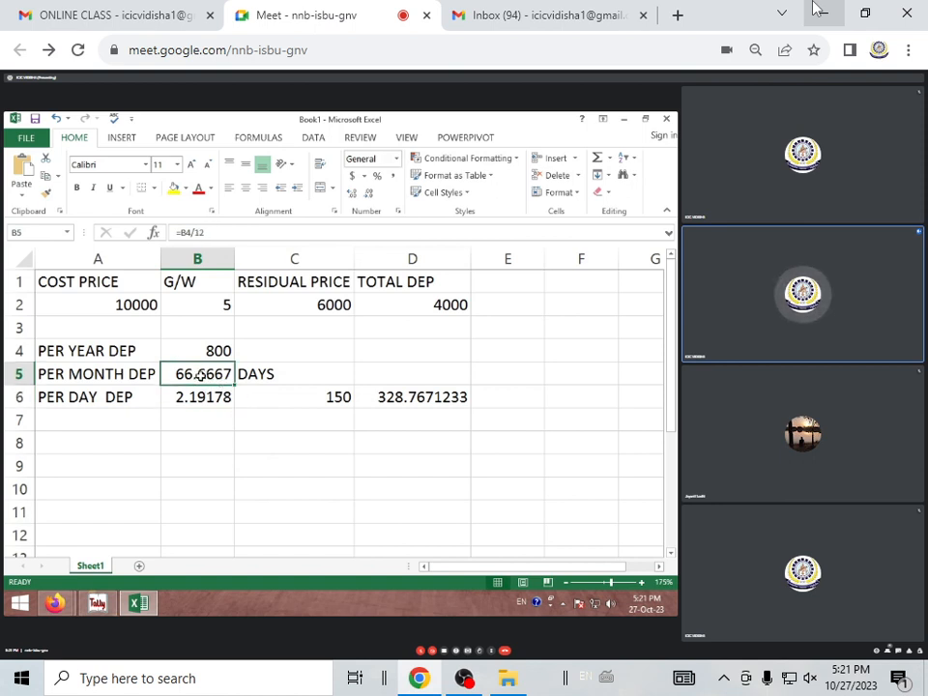
drag(197, 375, 205, 395)
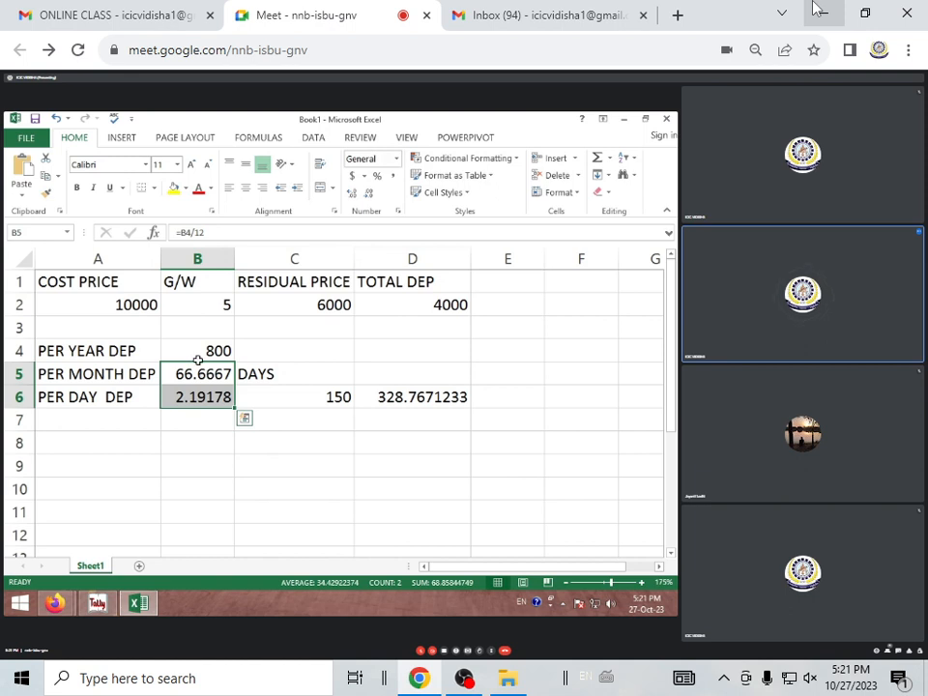
click(368, 194)
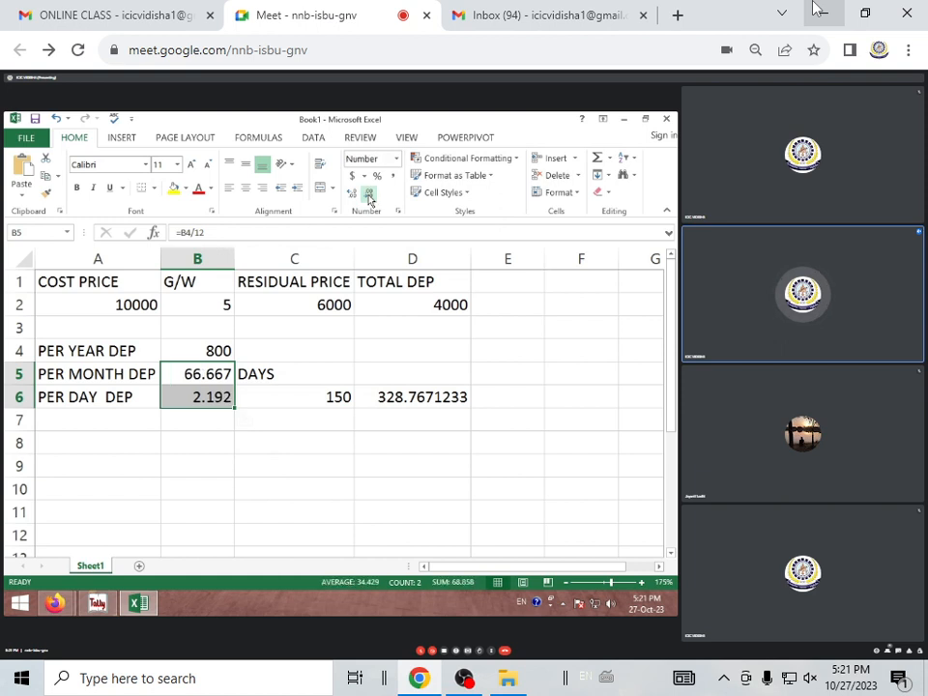
click(368, 194)
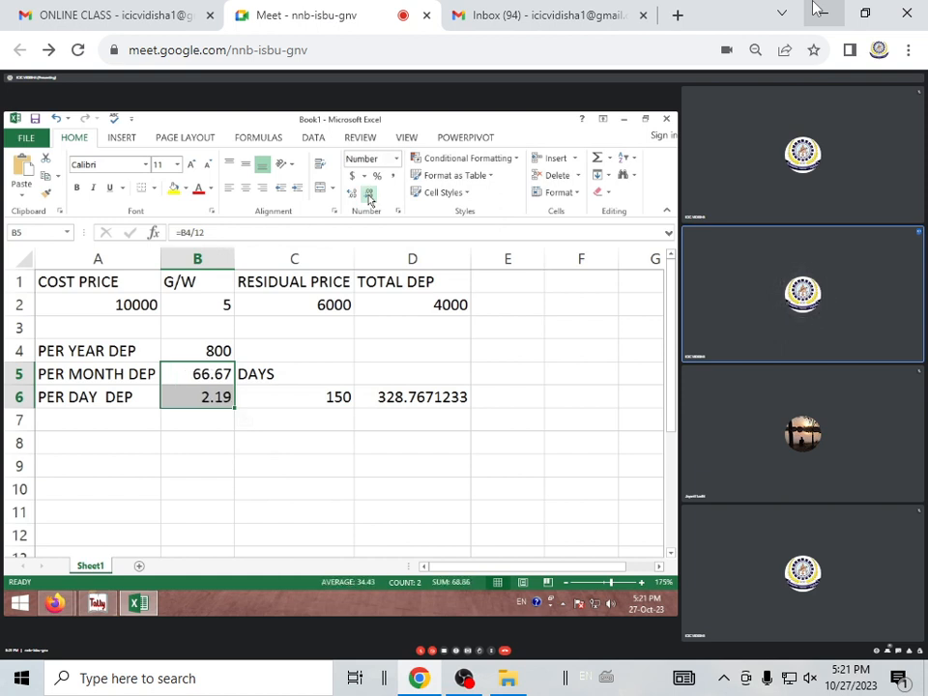
click(368, 194)
click(368, 194)
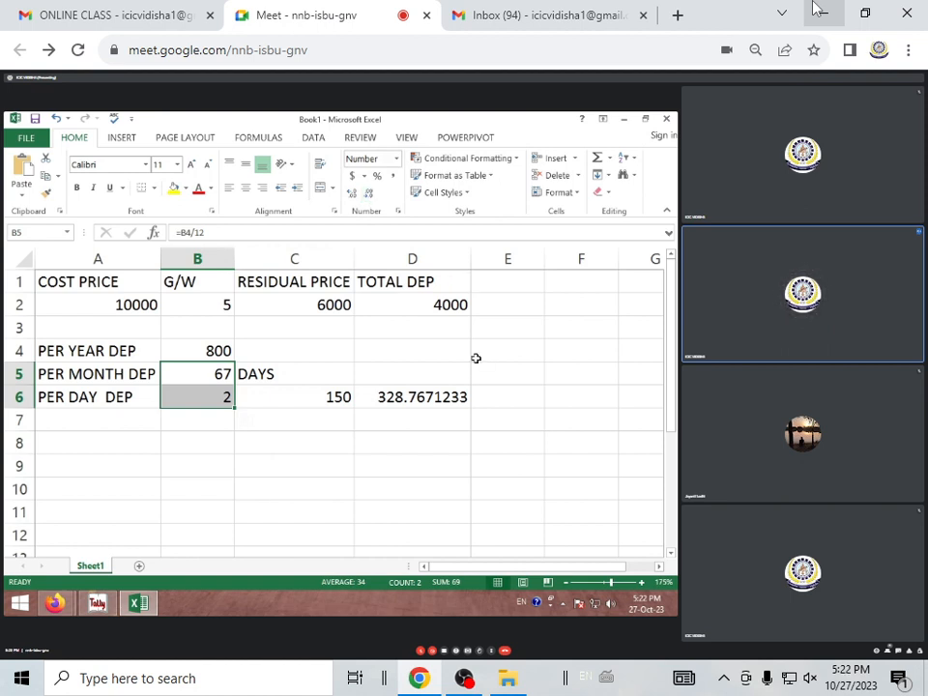
Reduce the 150-day depreciation in cell D6 to zero decimal places
click(452, 397)
click(368, 194)
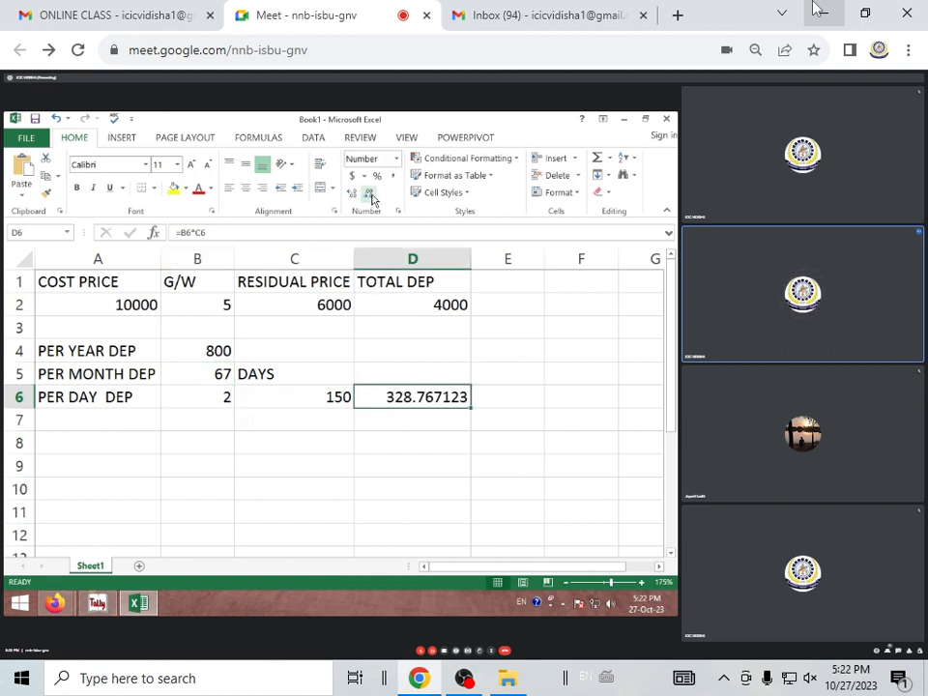
click(368, 194)
click(368, 194)
click(368, 194)
click(368, 194)
click(368, 195)
click(368, 194)
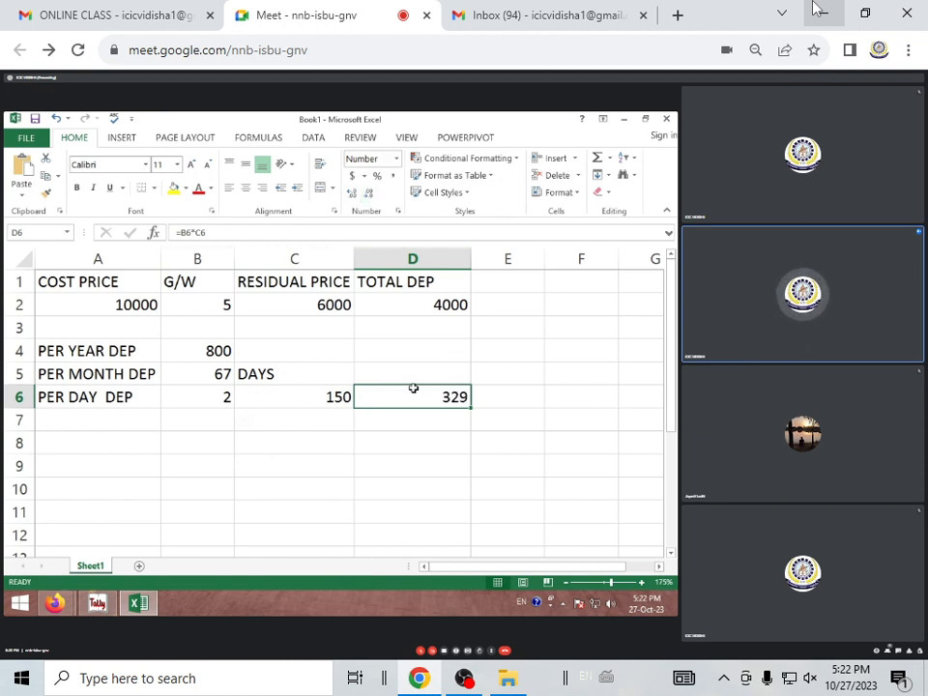
Display the monthly depreciation in cell B5 with two decimal places and return it to none
click(221, 377)
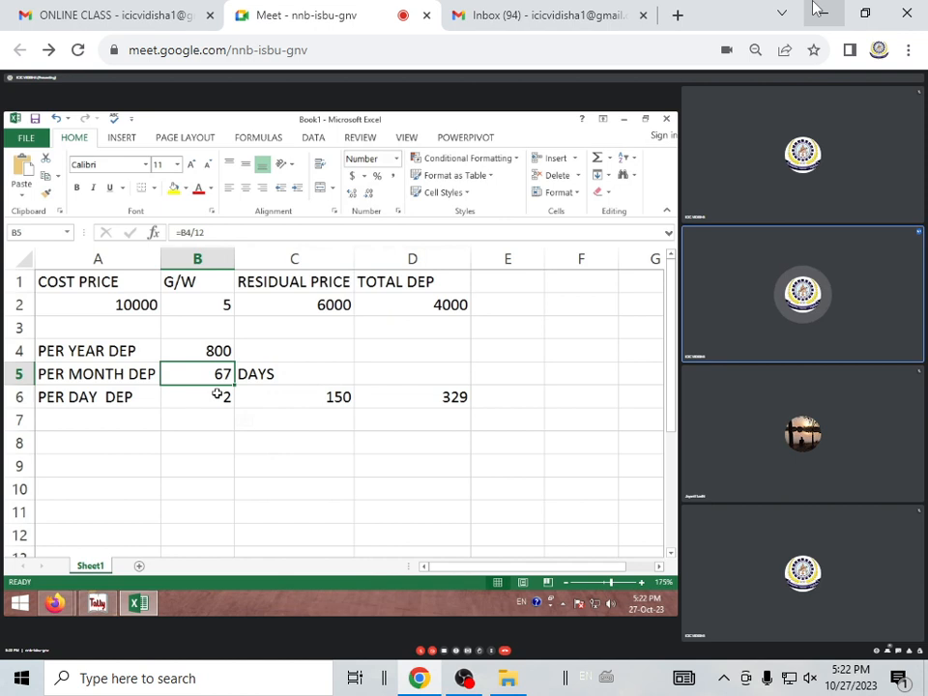
click(351, 194)
click(351, 194)
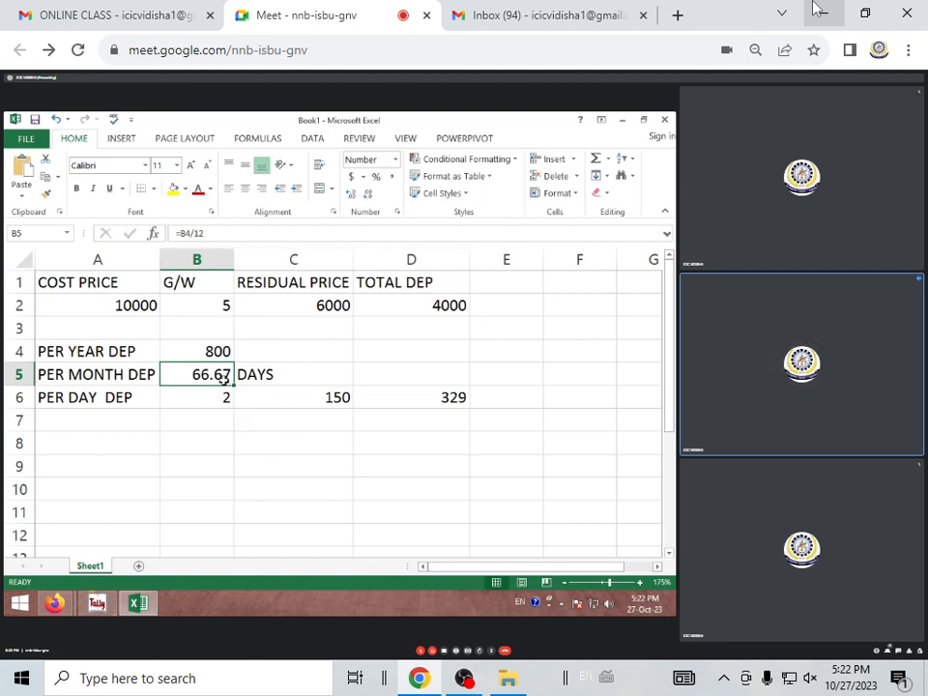
click(371, 202)
click(371, 202)
click(238, 487)
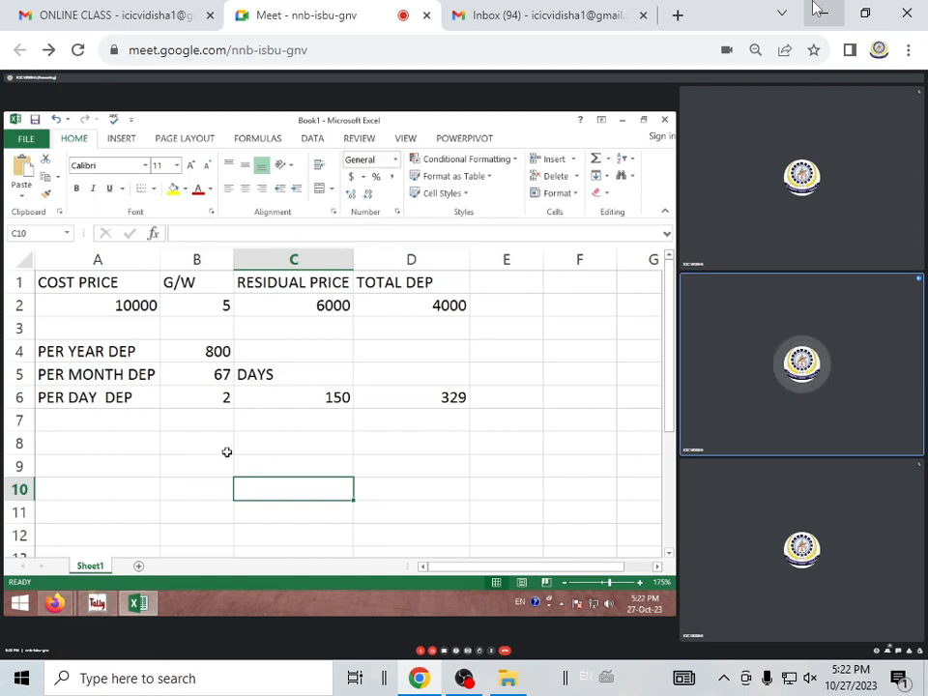
Enter the label SP in cell B8
click(197, 449)
text(S)
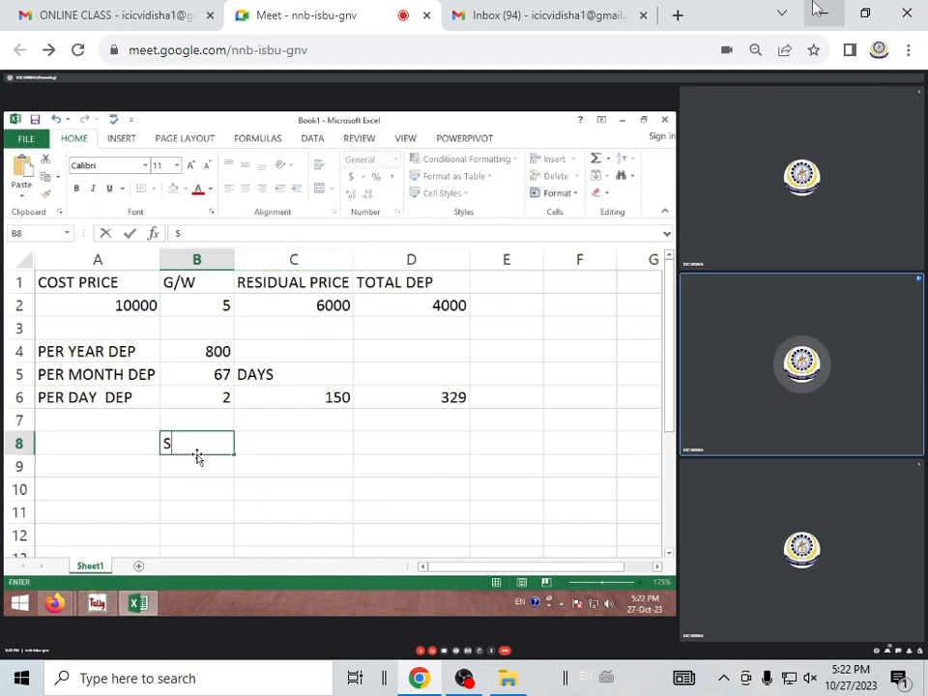
text(P)
Calculate the SP in cell C8 as cost price minus 150-day depreciation with the formula =A2-D6
click(290, 436)
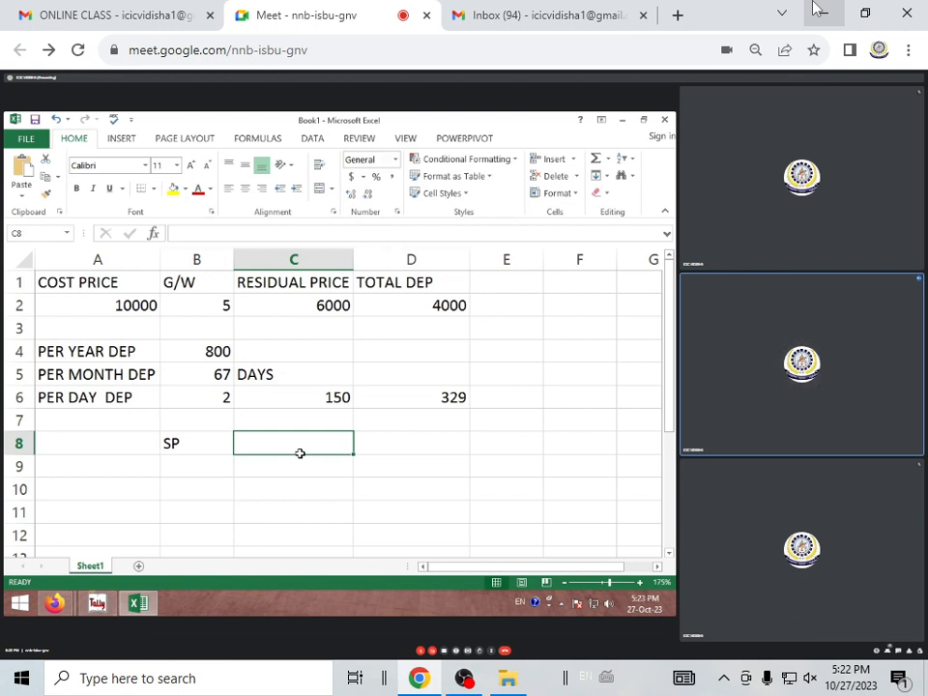
text(=)
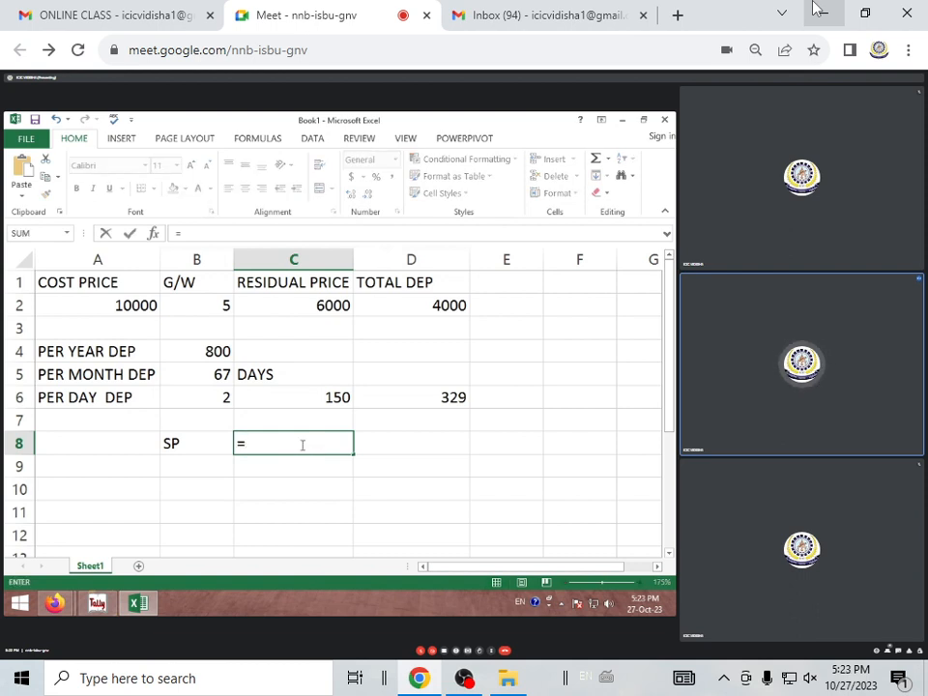
click(122, 306)
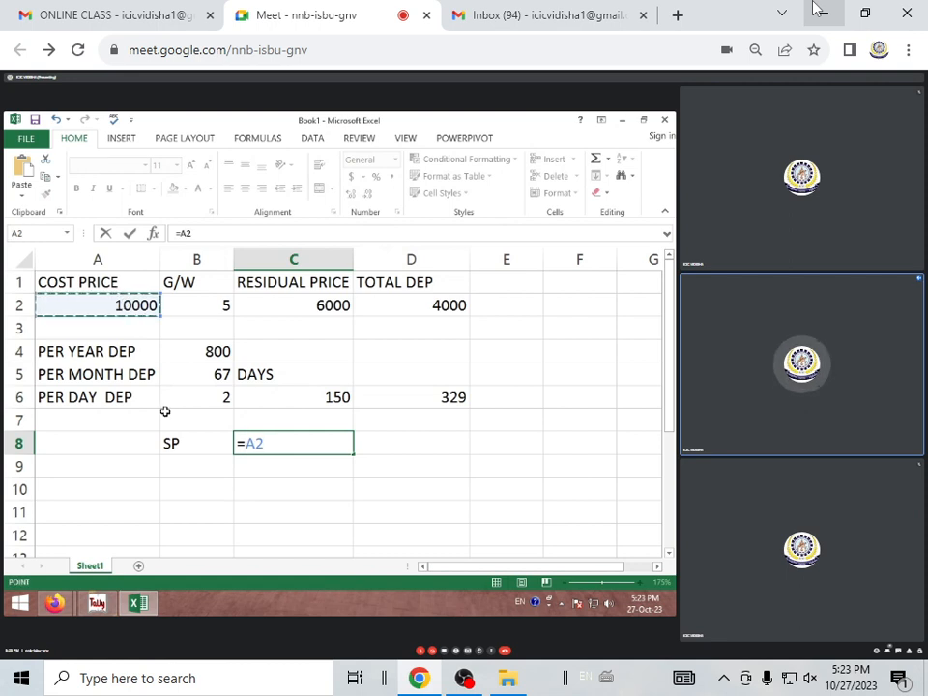
text(-)
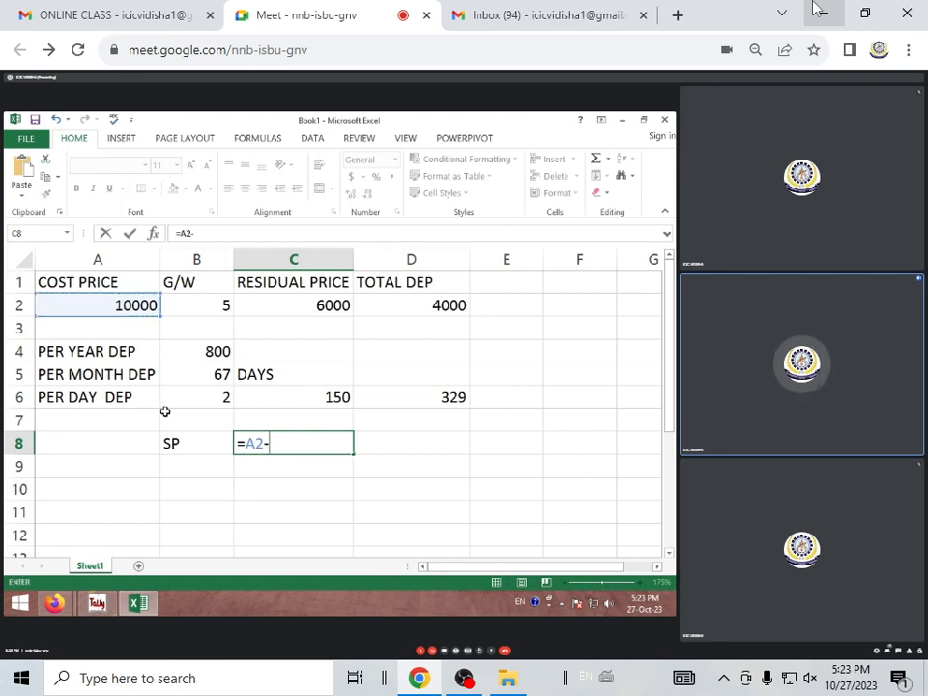
click(373, 399)
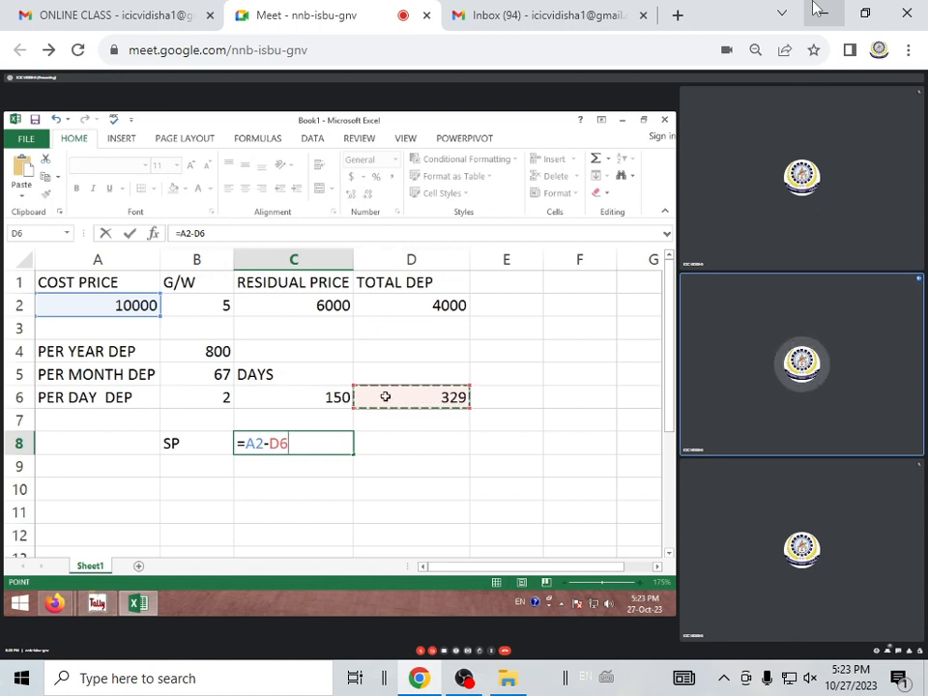
key(Return)
click(321, 442)
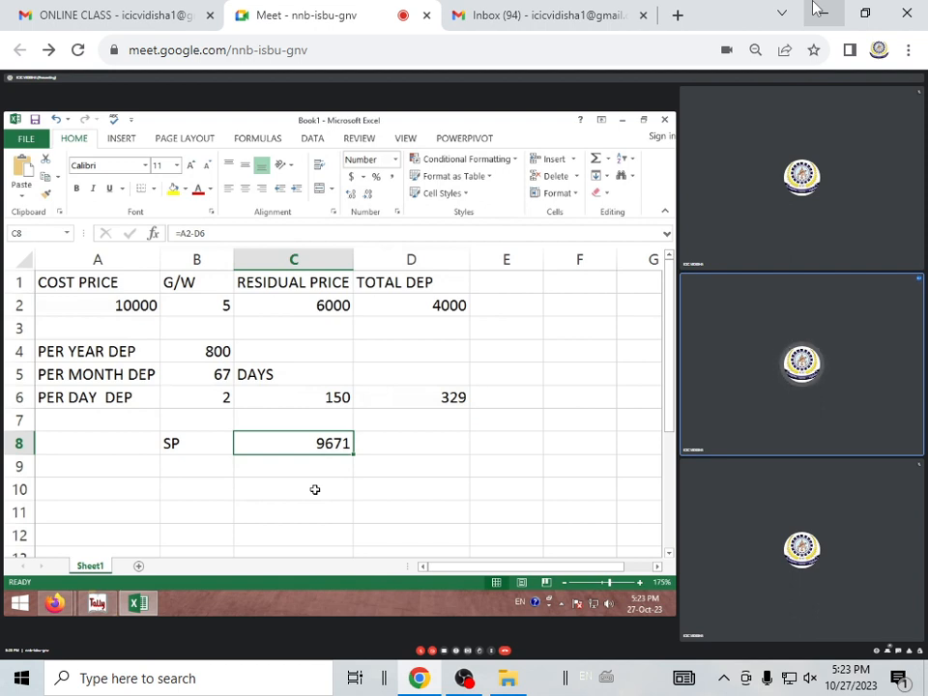
Add the label NSP in cell B9 and enter its value 9000 in cell C9
click(195, 472)
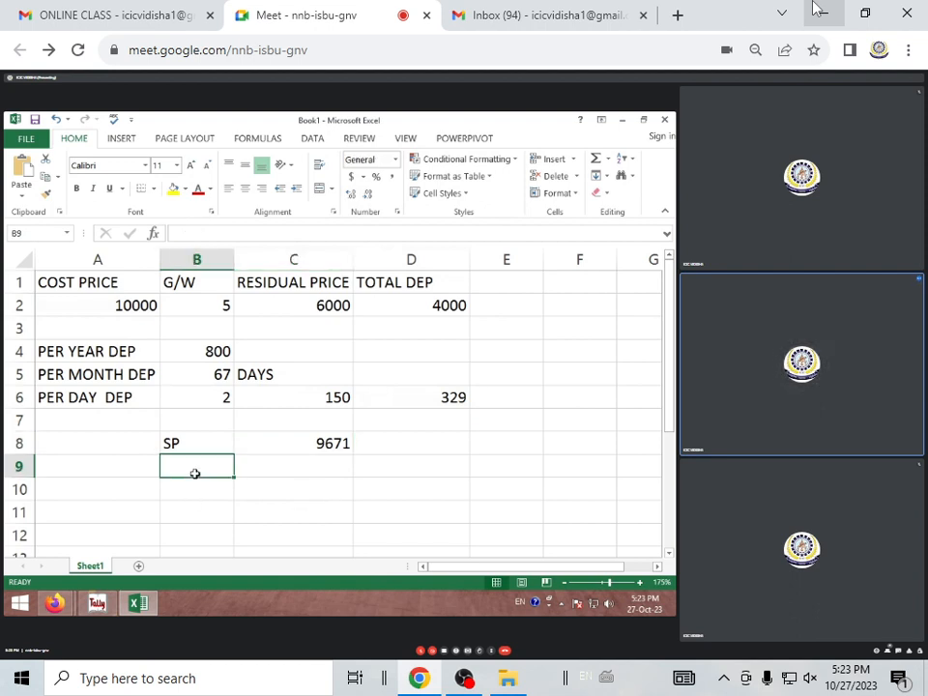
text(NSP)
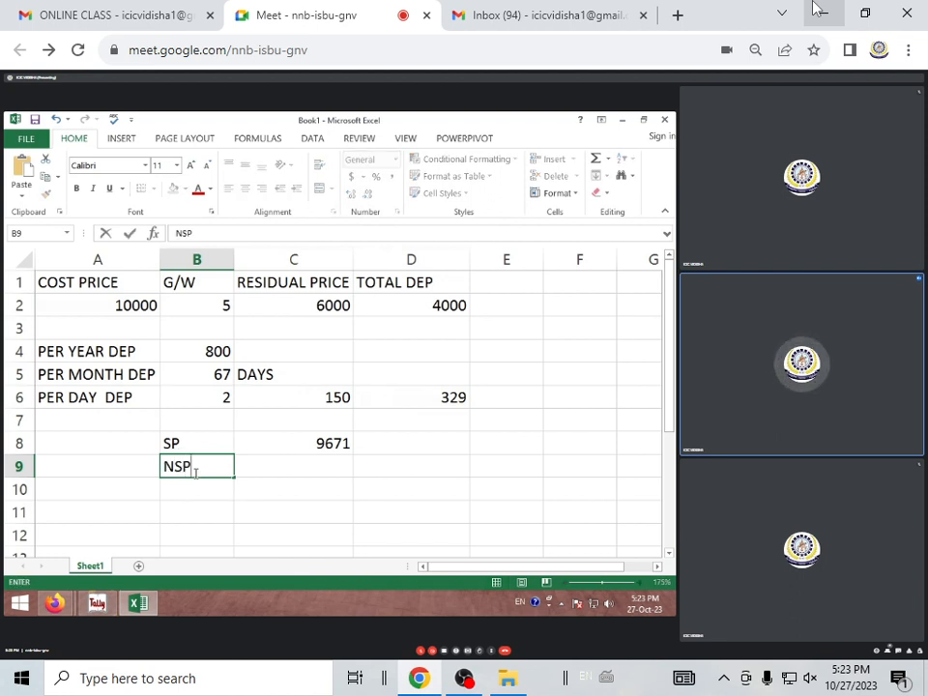
click(267, 468)
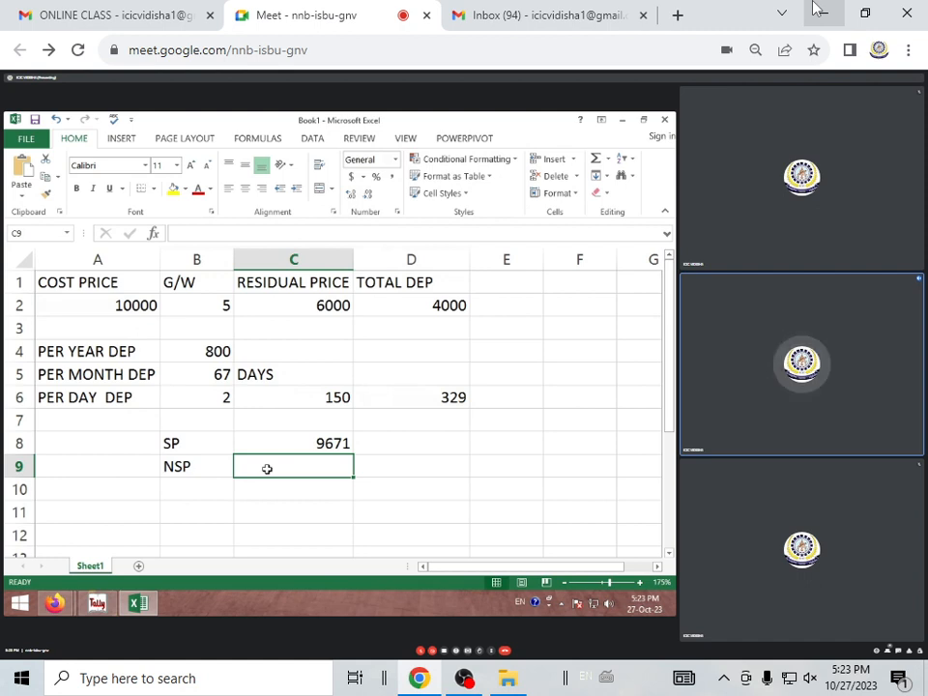
text(9000)
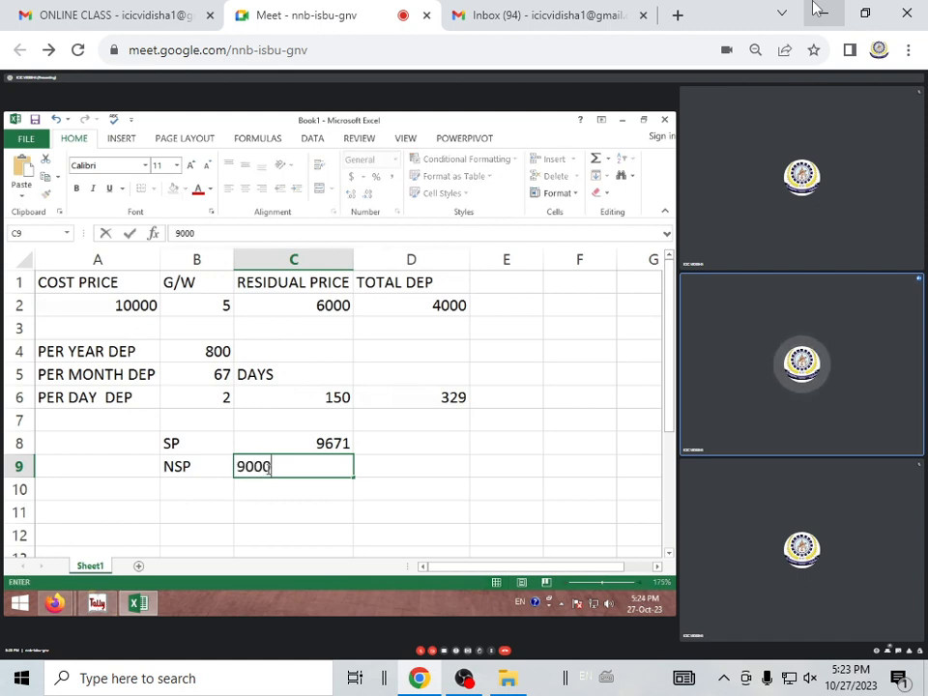
click(398, 471)
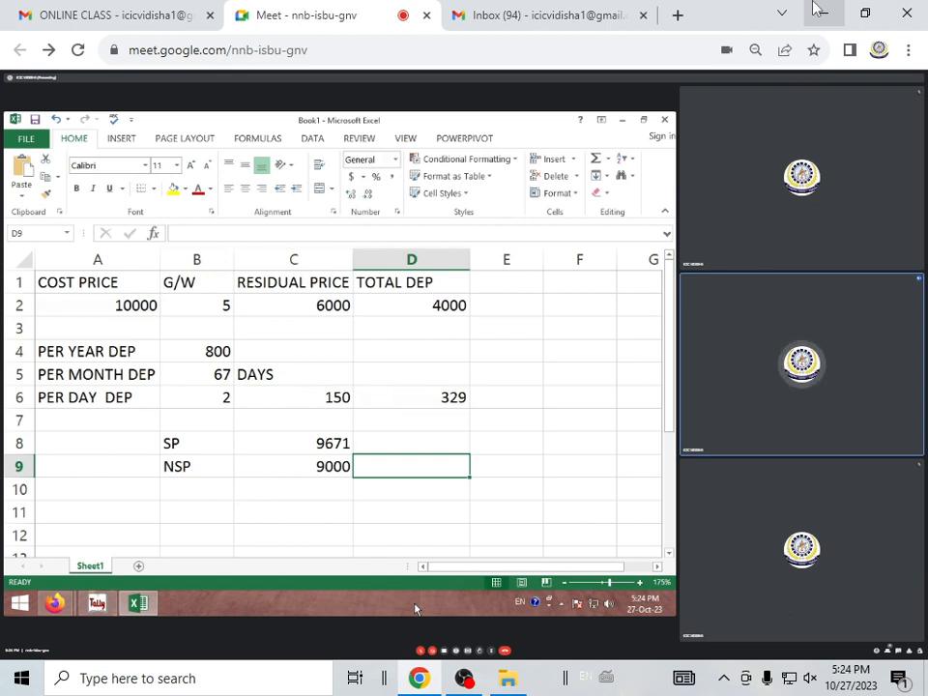
Label cell B10 as P & L and calculate it in cell C10 with the formula =C9-C8
click(216, 490)
text(P)
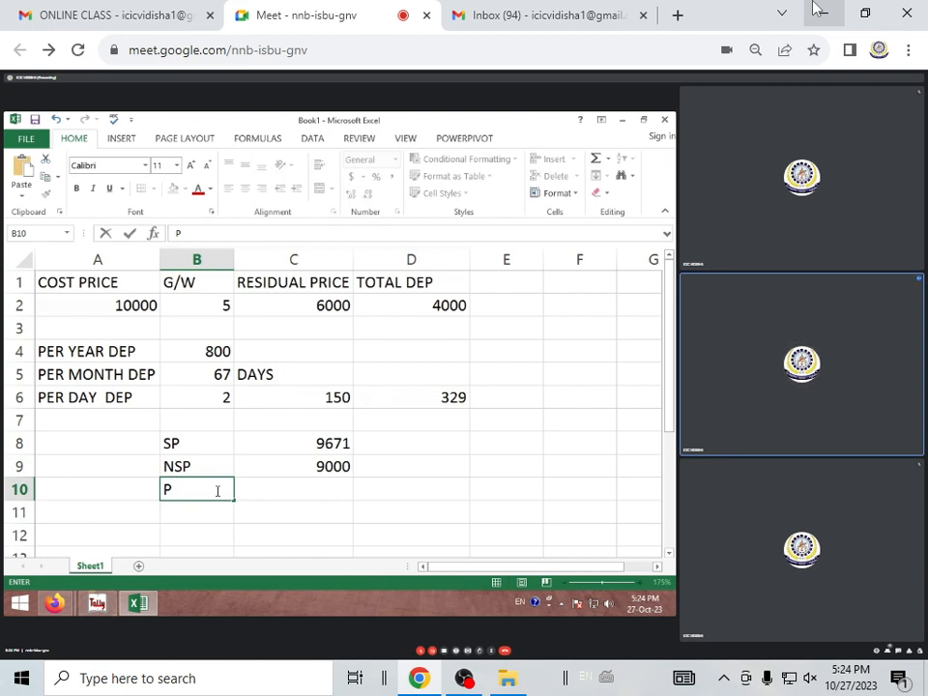
text( & L)
click(263, 482)
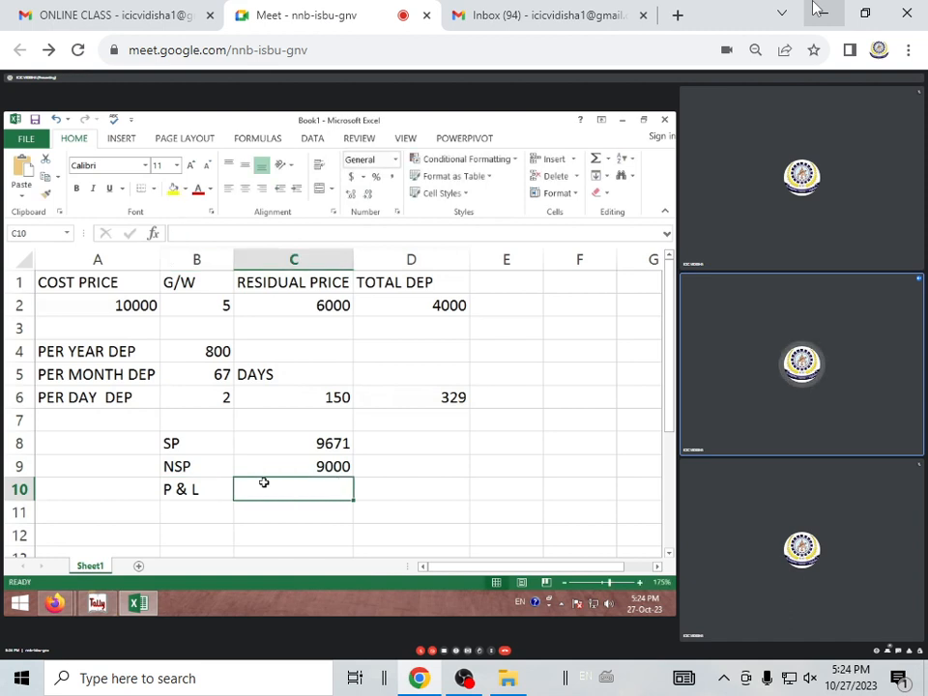
text(=)
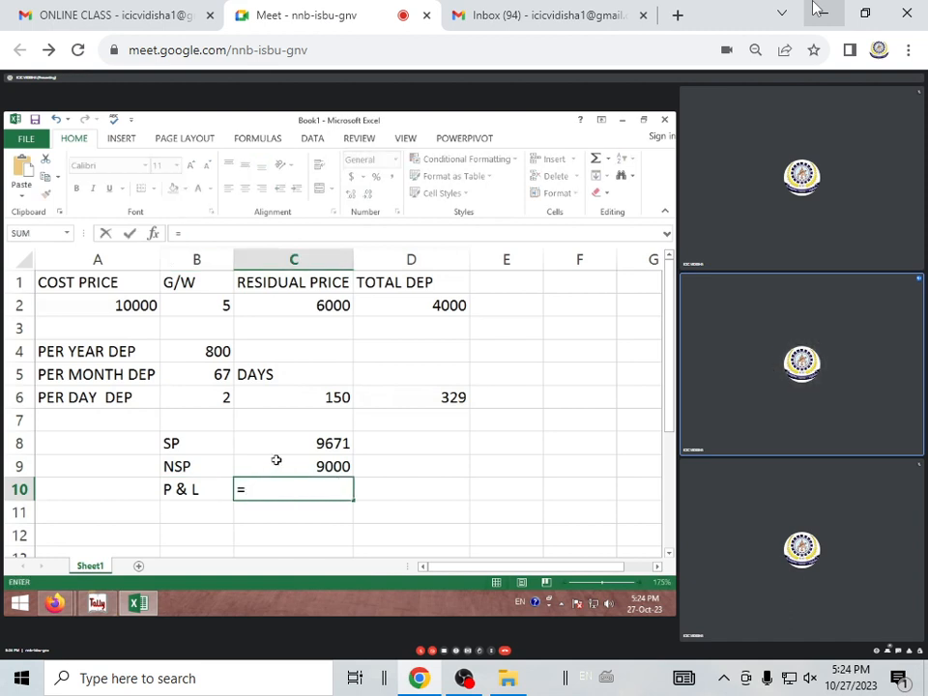
click(277, 463)
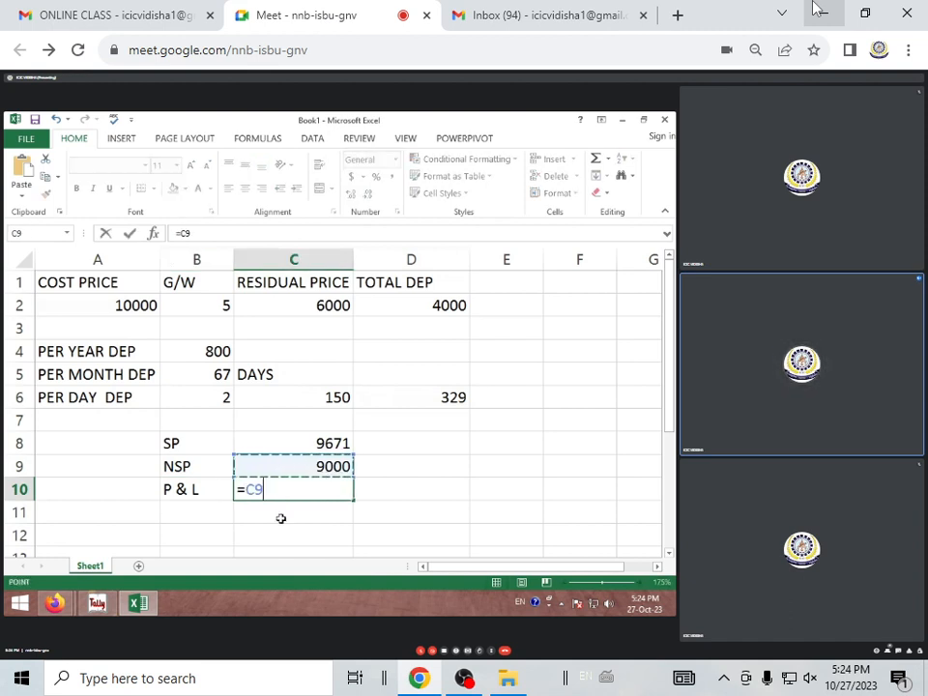
text(-)
click(290, 441)
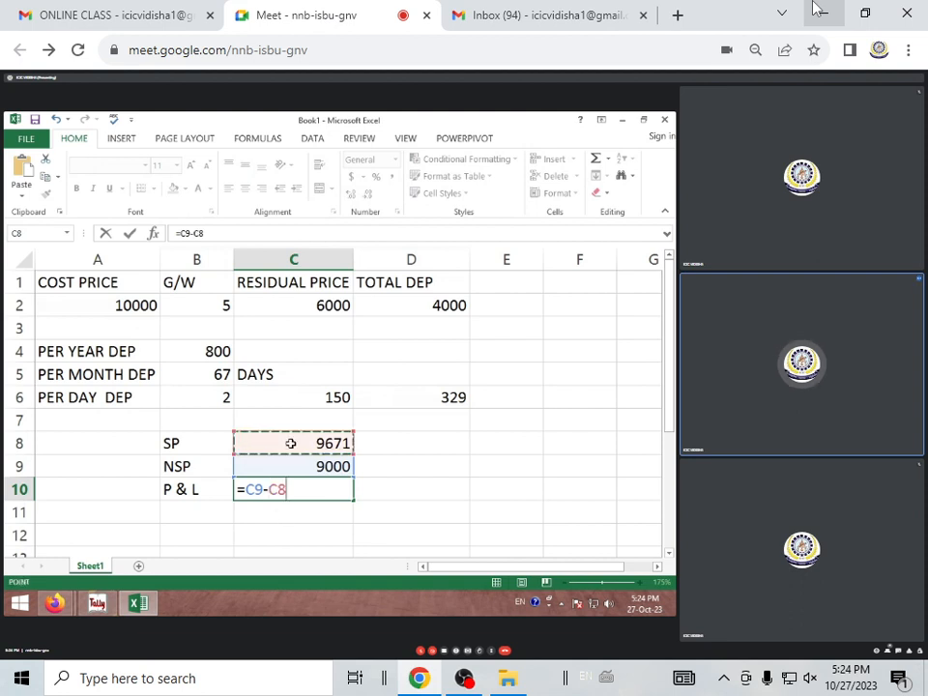
key(Return)
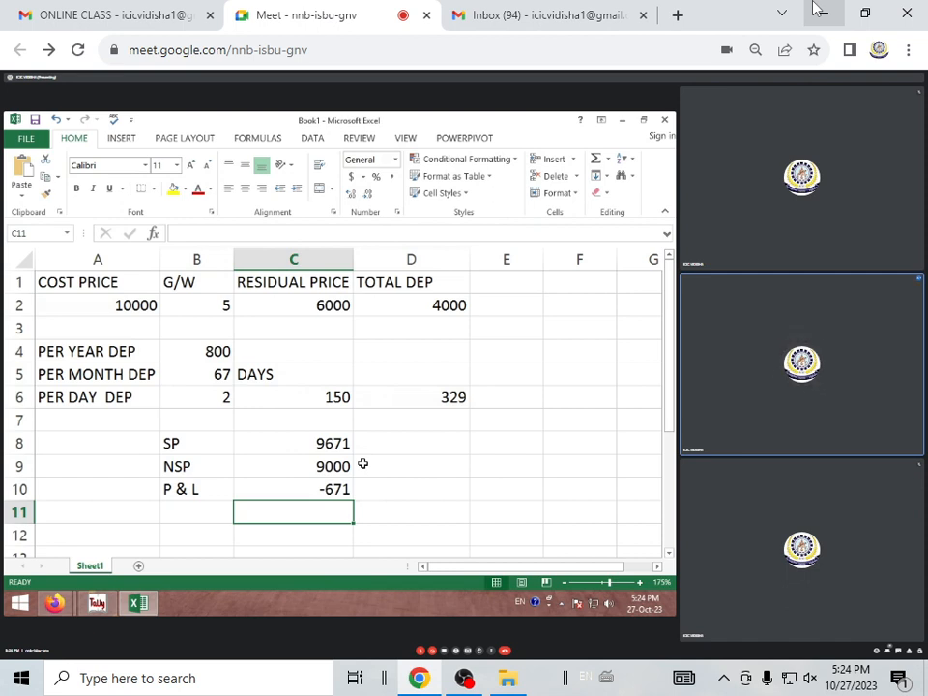
click(313, 495)
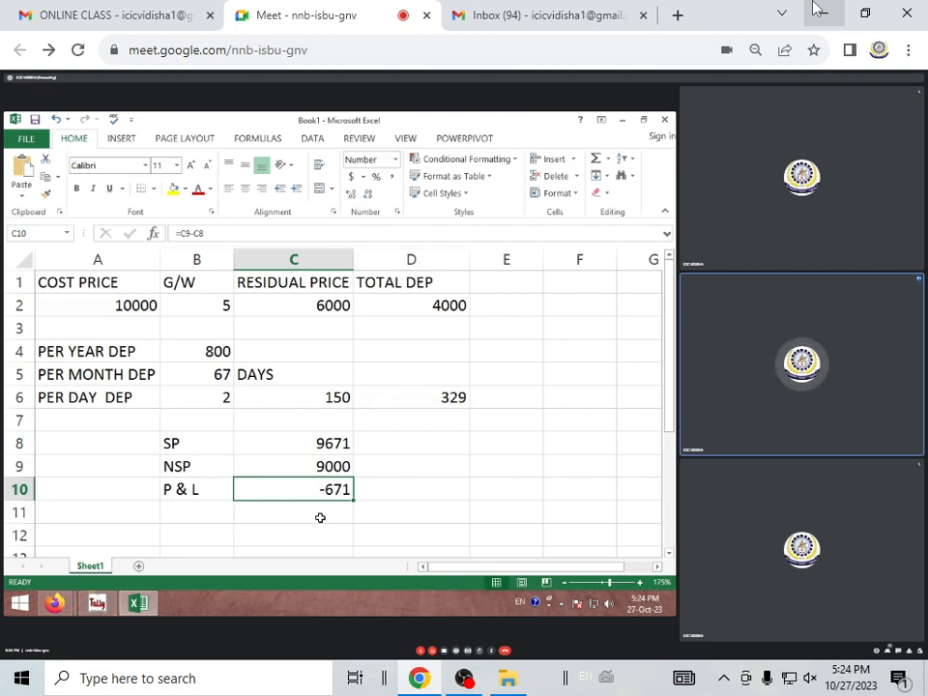
Change the NSP in cell C9 to 9700 and return it to 9000
click(338, 467)
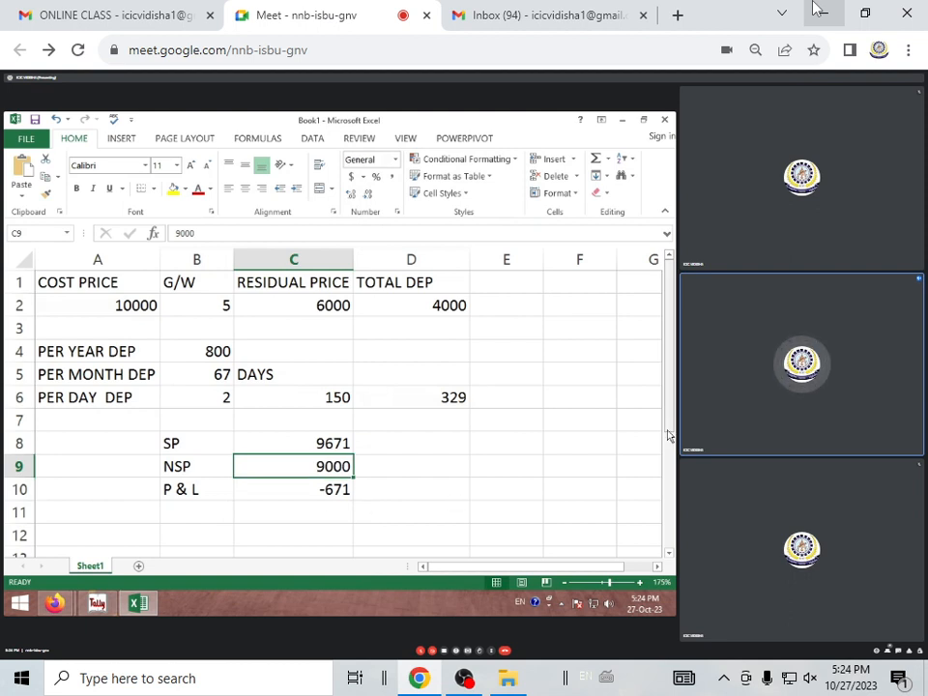
text(9700)
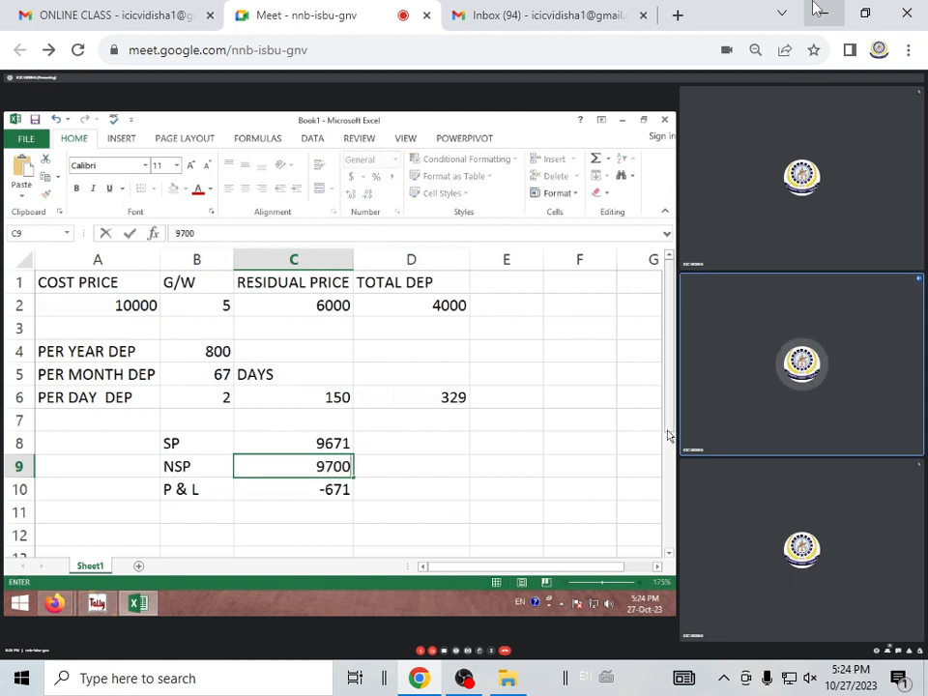
click(526, 490)
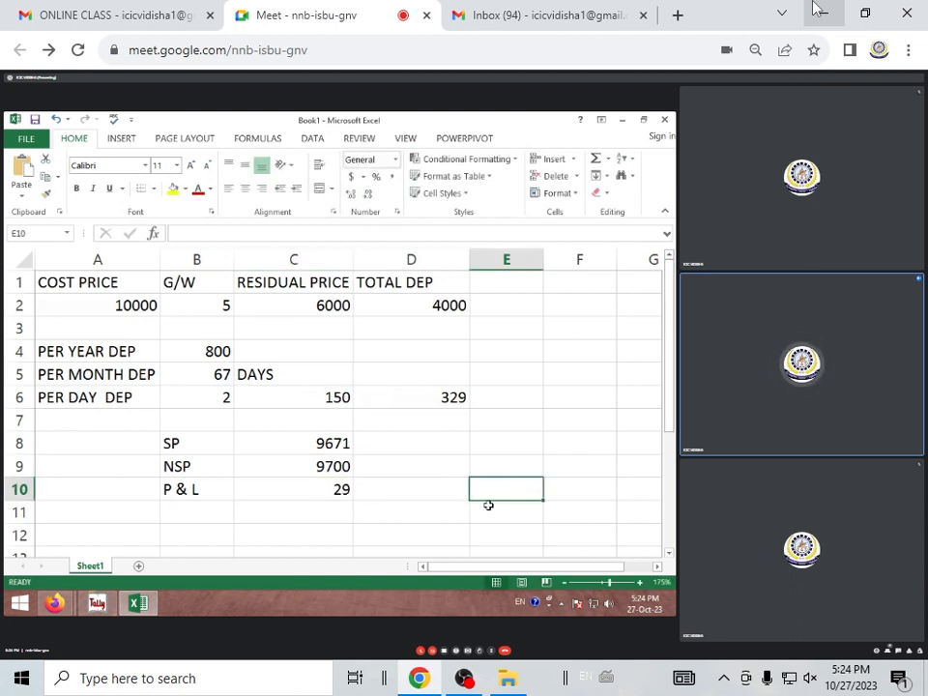
click(317, 492)
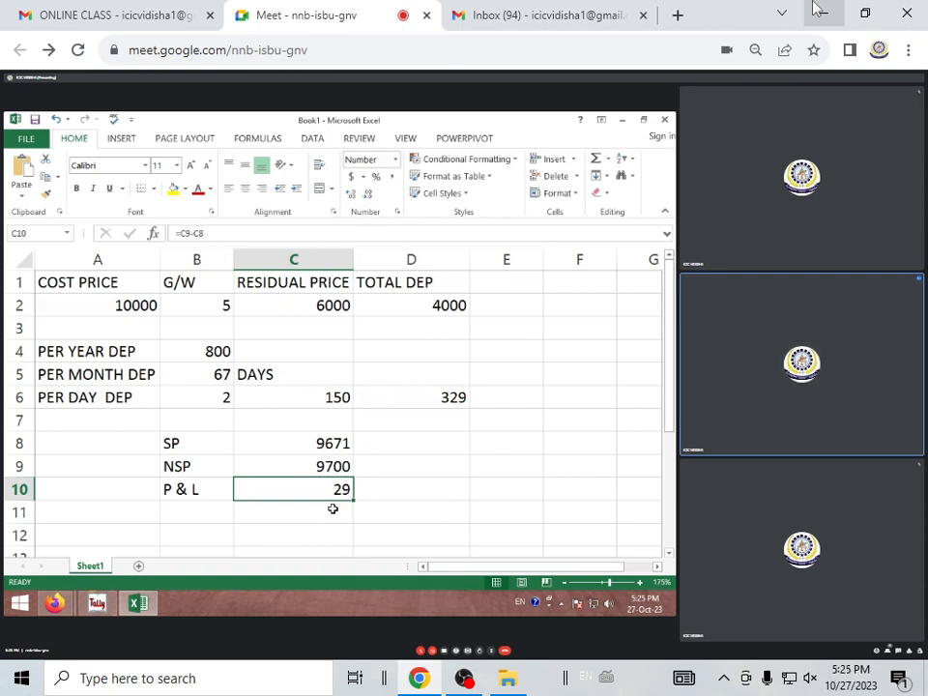
click(396, 466)
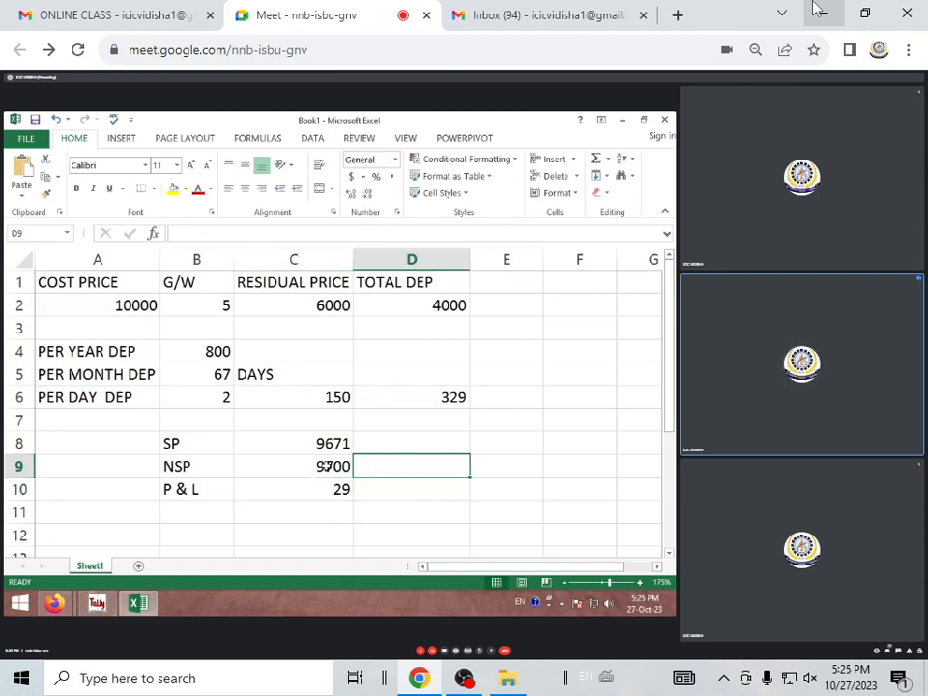
click(327, 466)
text(9000)
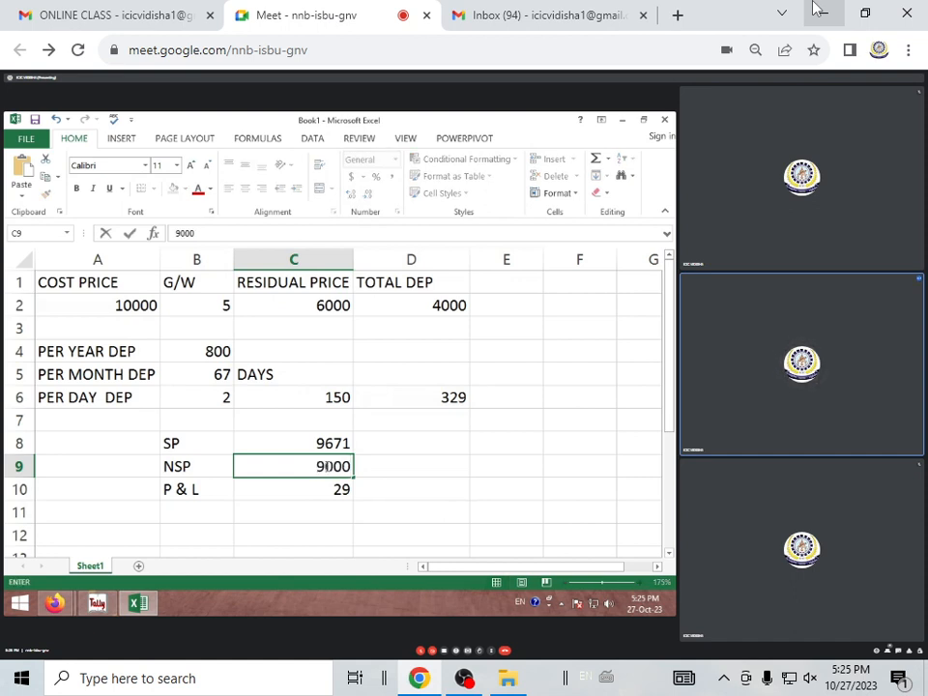
key(Tab)
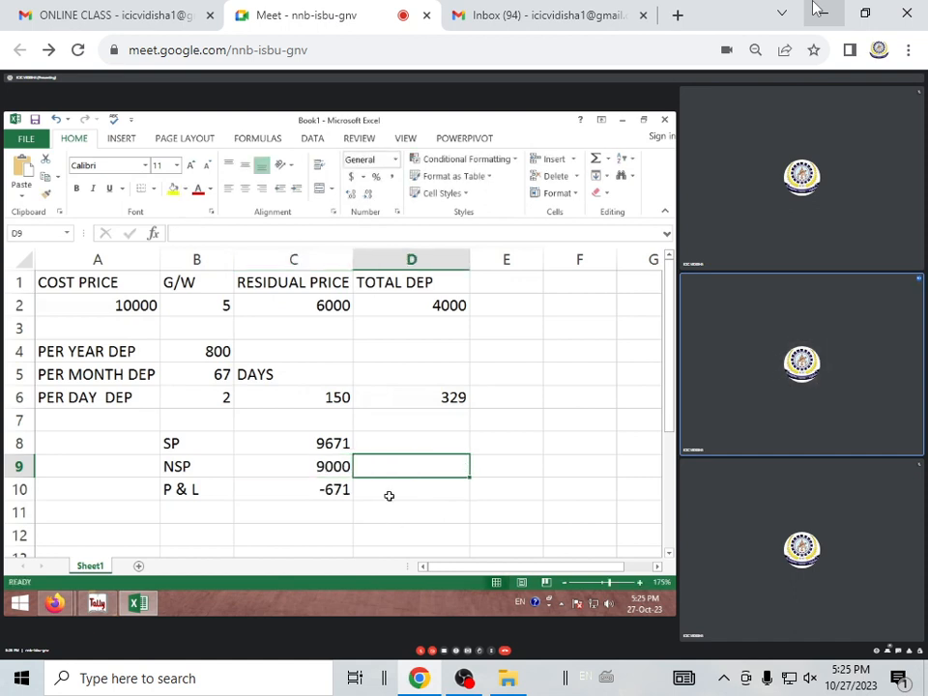
Review the 150-day depreciation formula in cell D6 and its source cells B6 and C6
click(426, 400)
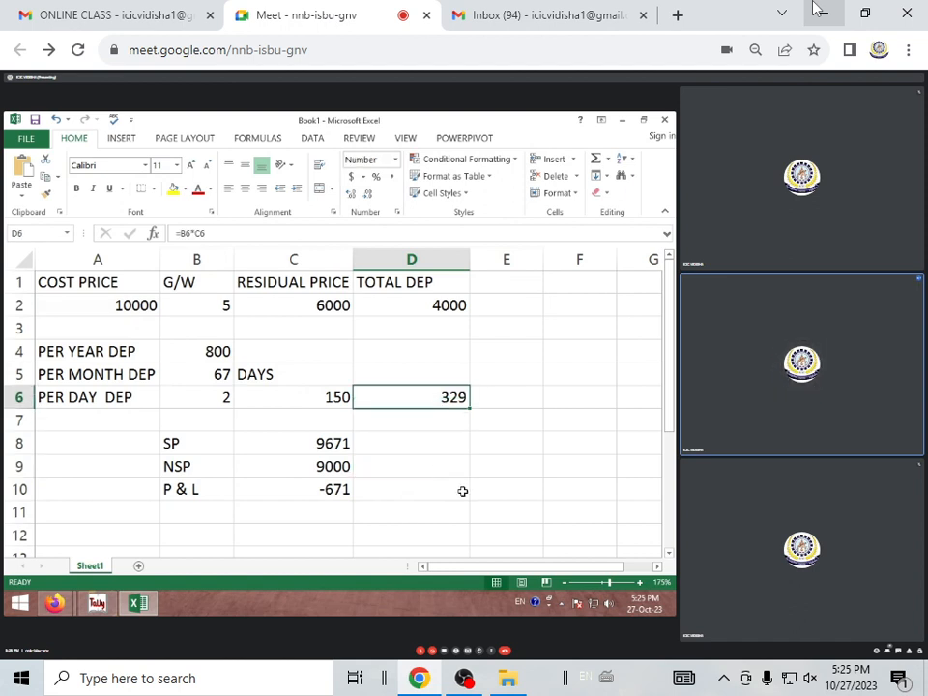
click(336, 402)
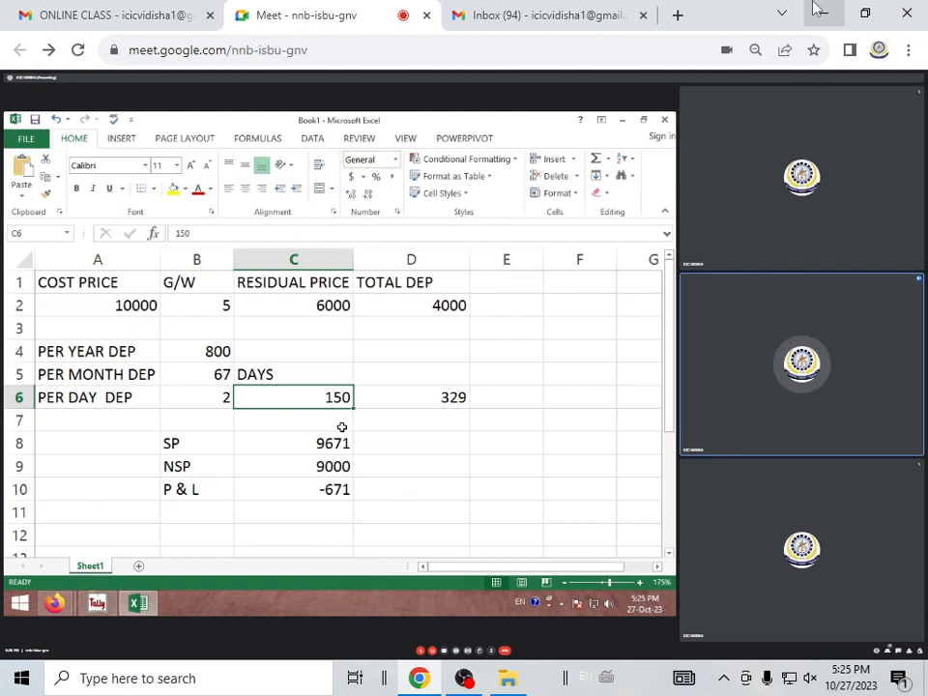
click(227, 402)
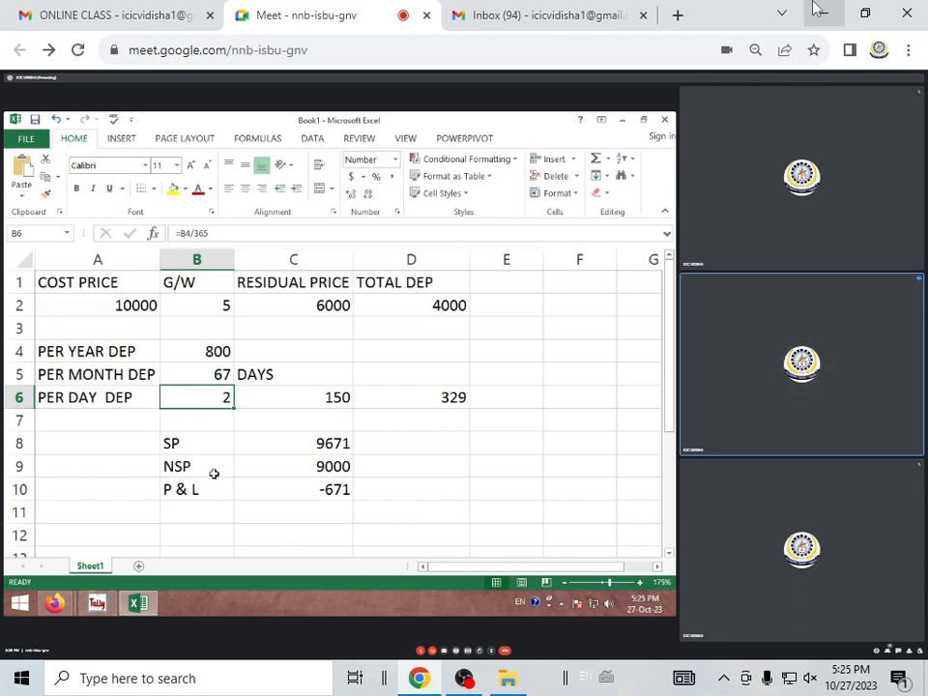
key(Right)
key(Right)
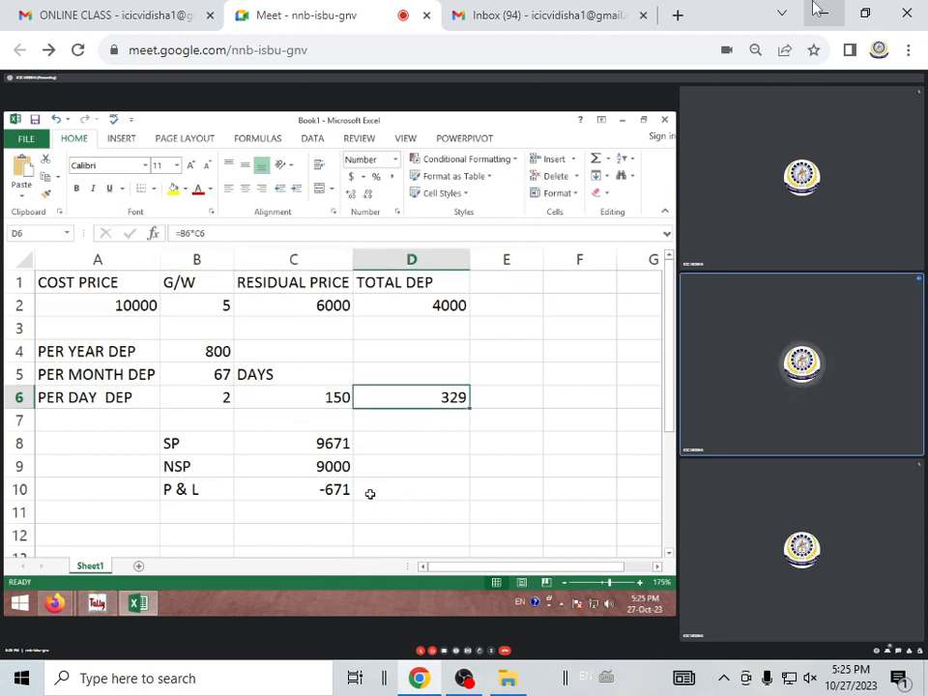
click(464, 440)
click(431, 402)
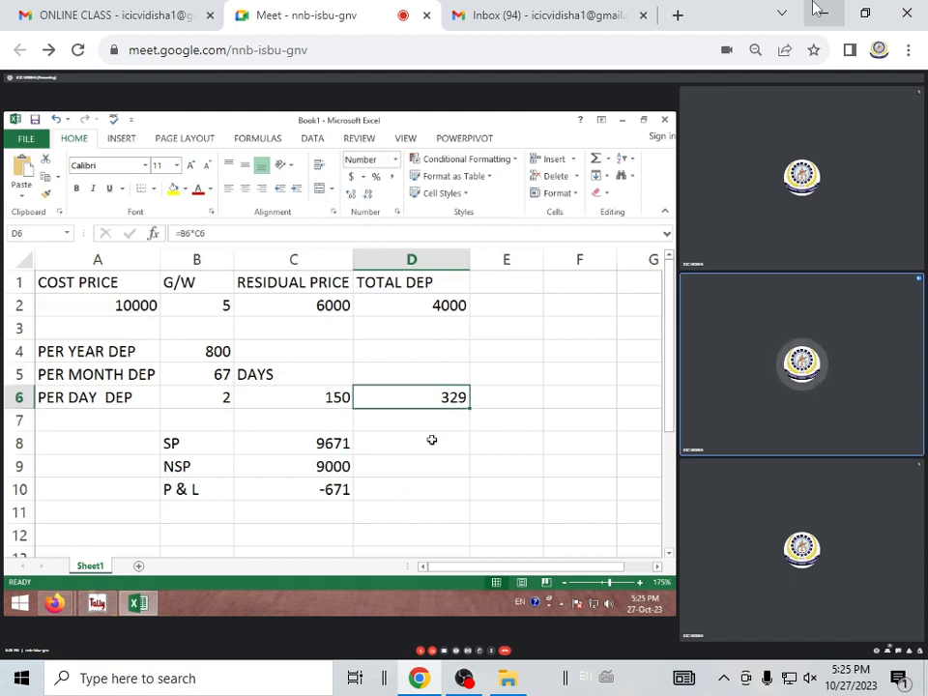
Switch to Tally 9, leave the furniture payment voucher and open a blank ledger creation form
click(97, 603)
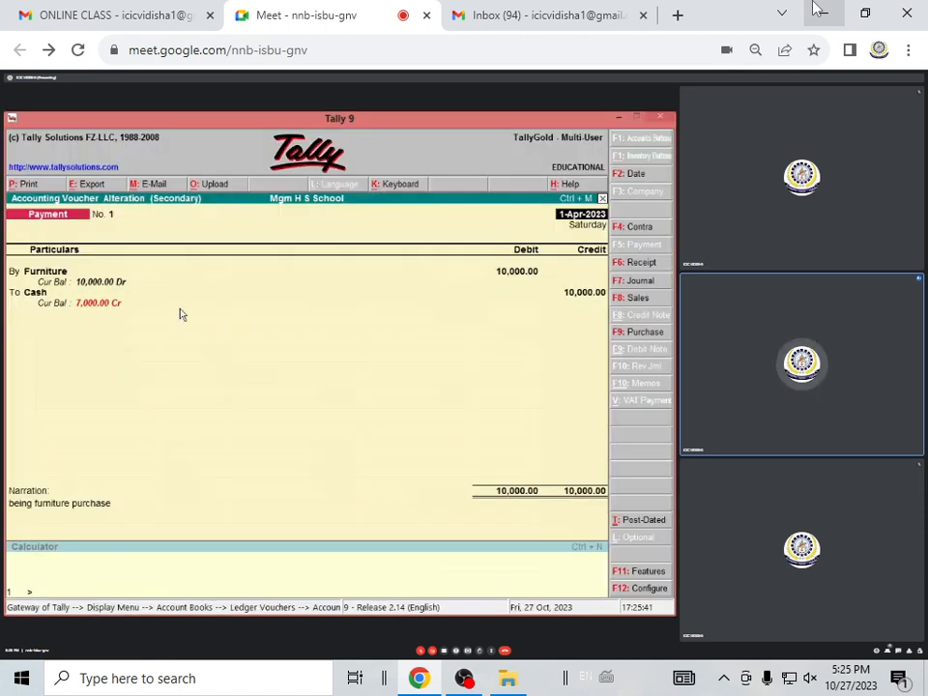
key(Escape)
key(Escape)
key(Escape)
key(Escape)
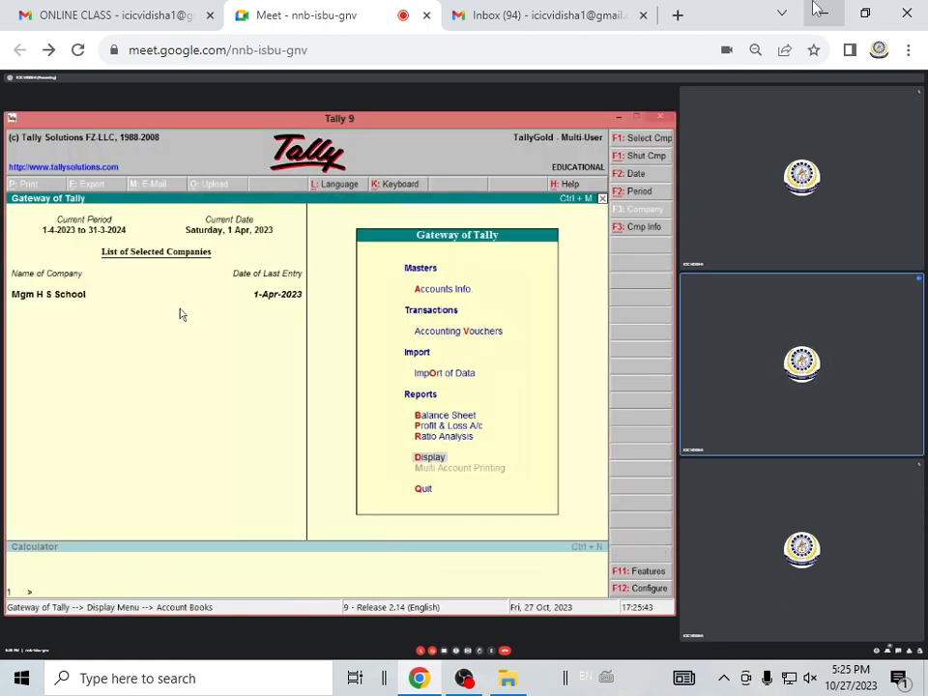
key(Escape)
key(Escape)
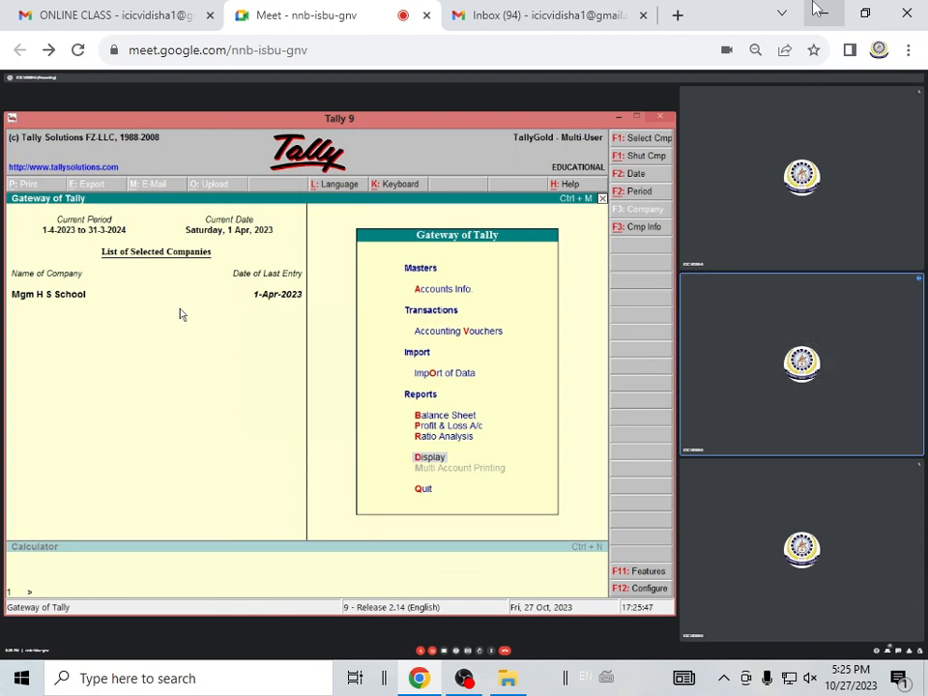
click(486, 288)
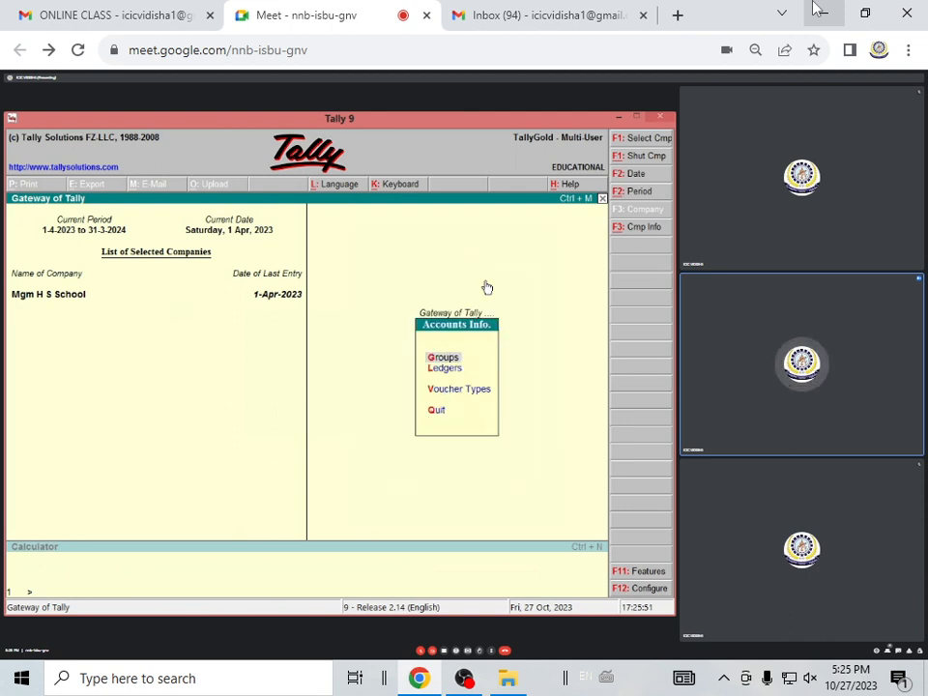
text(lc)
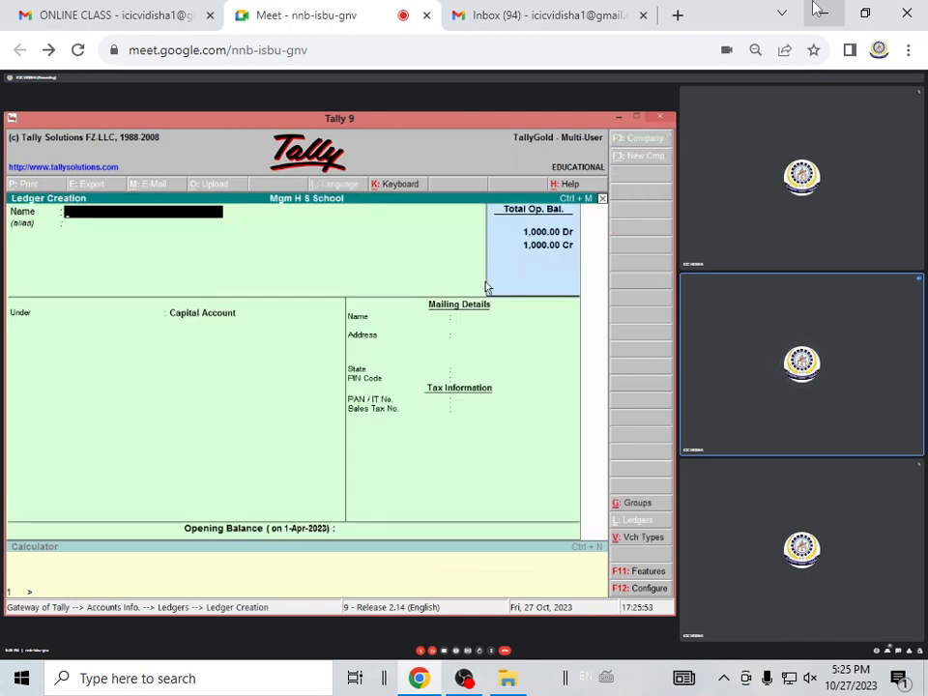
Create a ledger named DEP A/C under the Indirect Expenses group, with no alias or opening balance, and save it
text(DEP A/C)
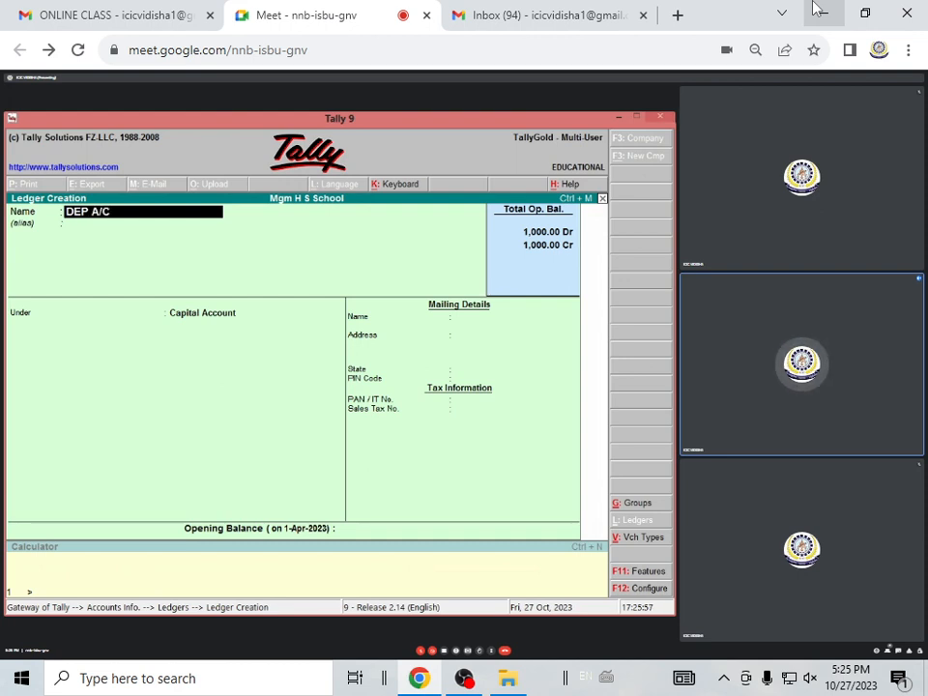
key(Return)
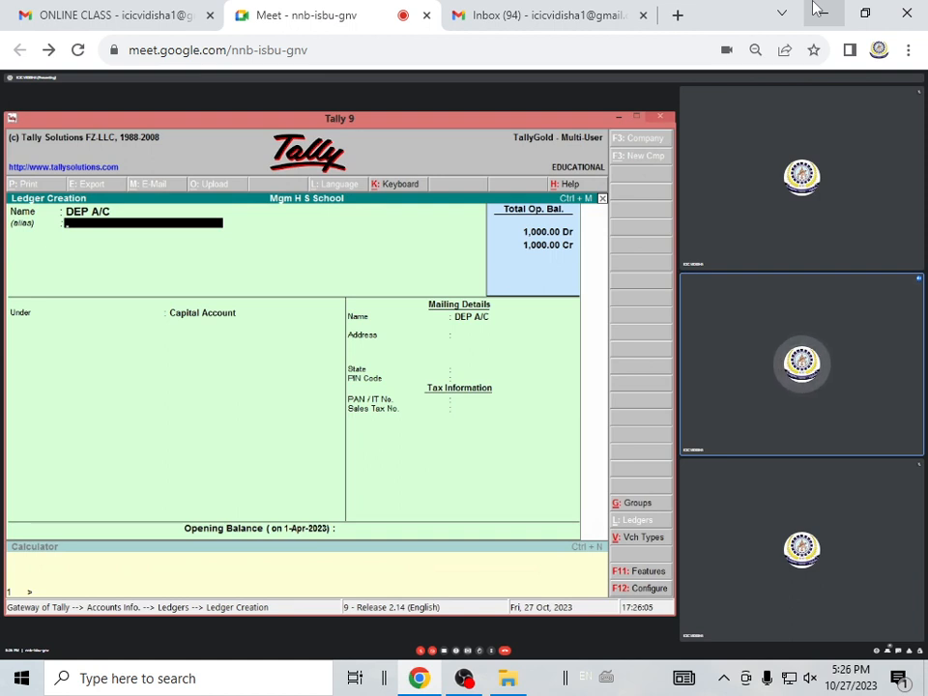
key(Return)
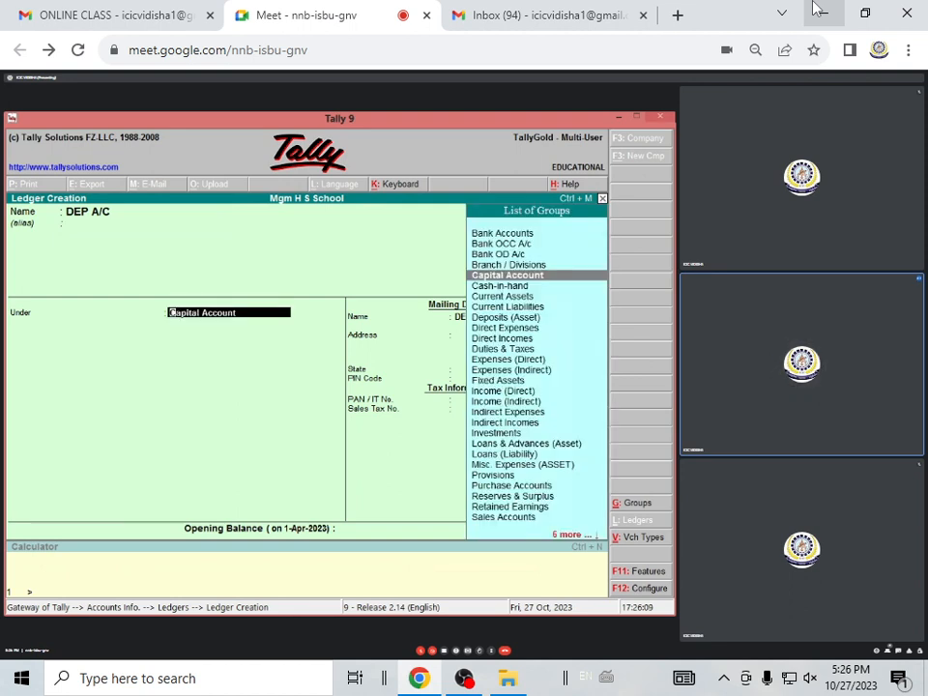
text(IN)
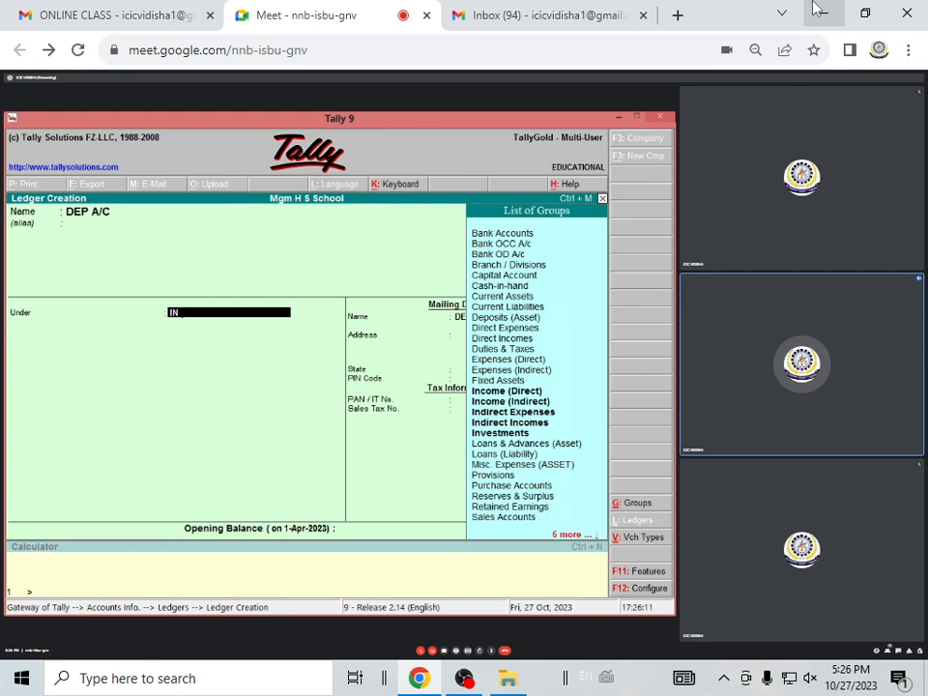
key(Down)
key(Down)
key(Down)
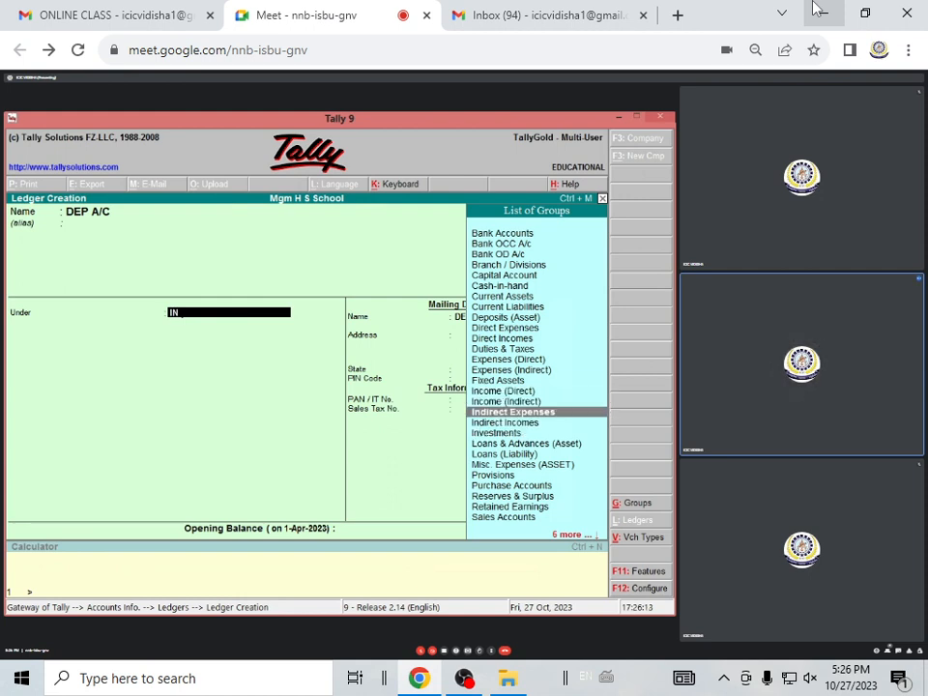
key(Return)
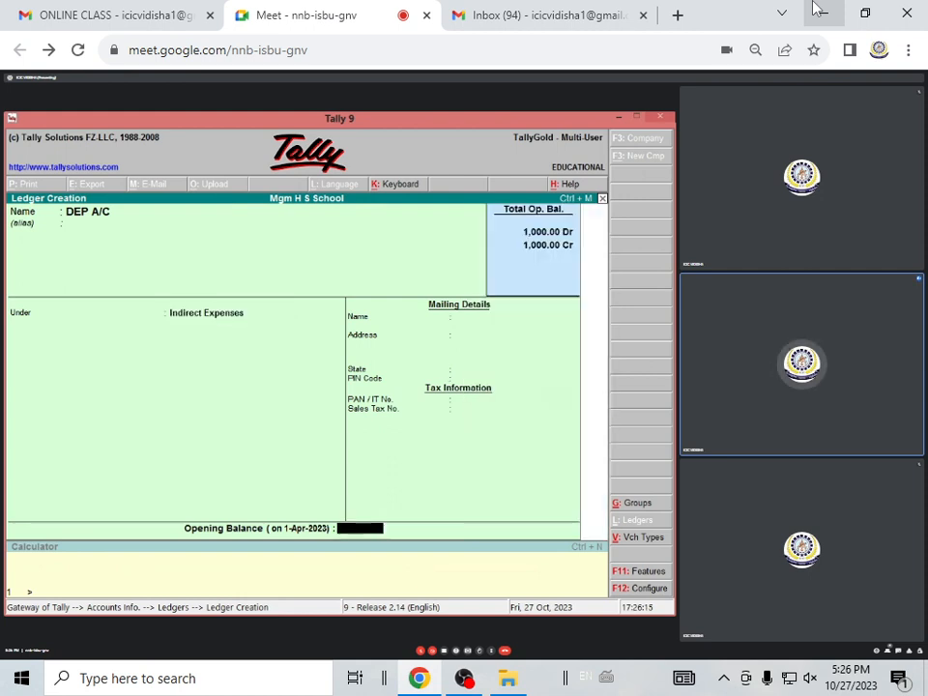
key(Return)
key(Return)
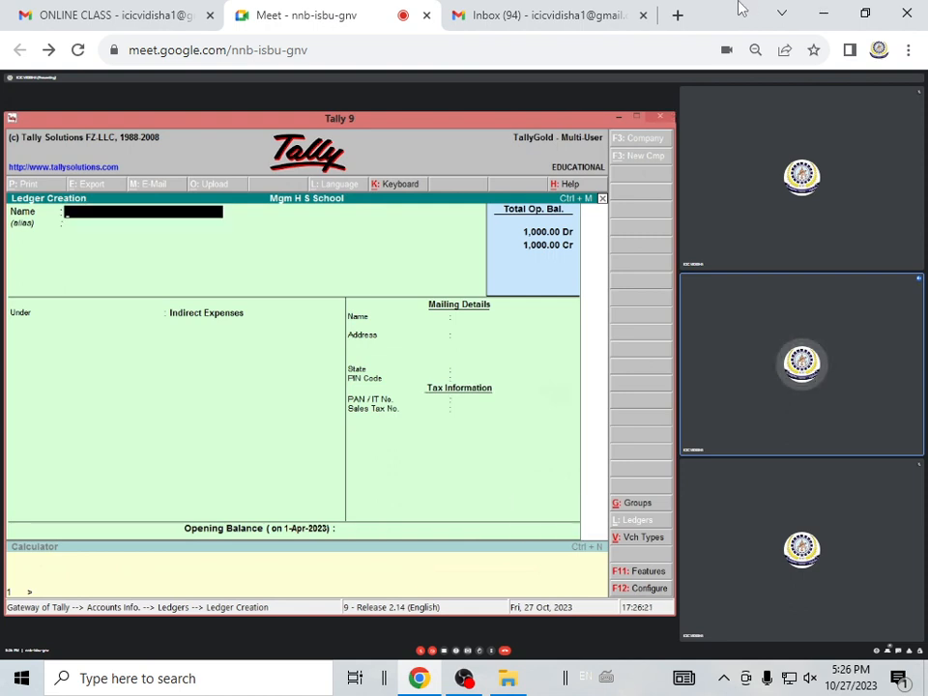
Leave ledger creation, open a new journal voucher and debit DEP A/C with 329
key(Escape)
key(Escape)
key(Escape)
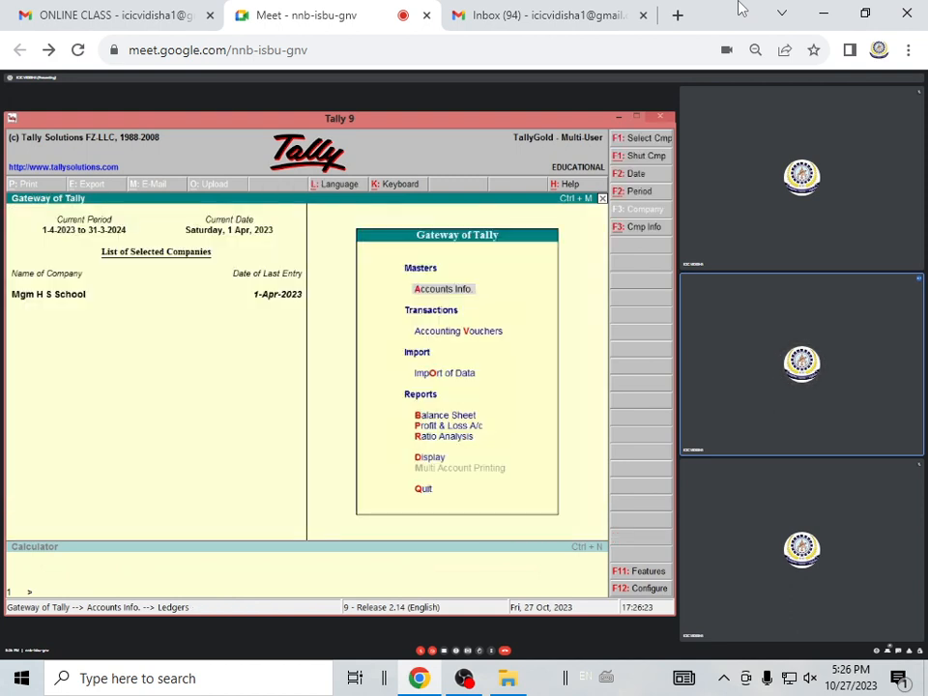
key(v)
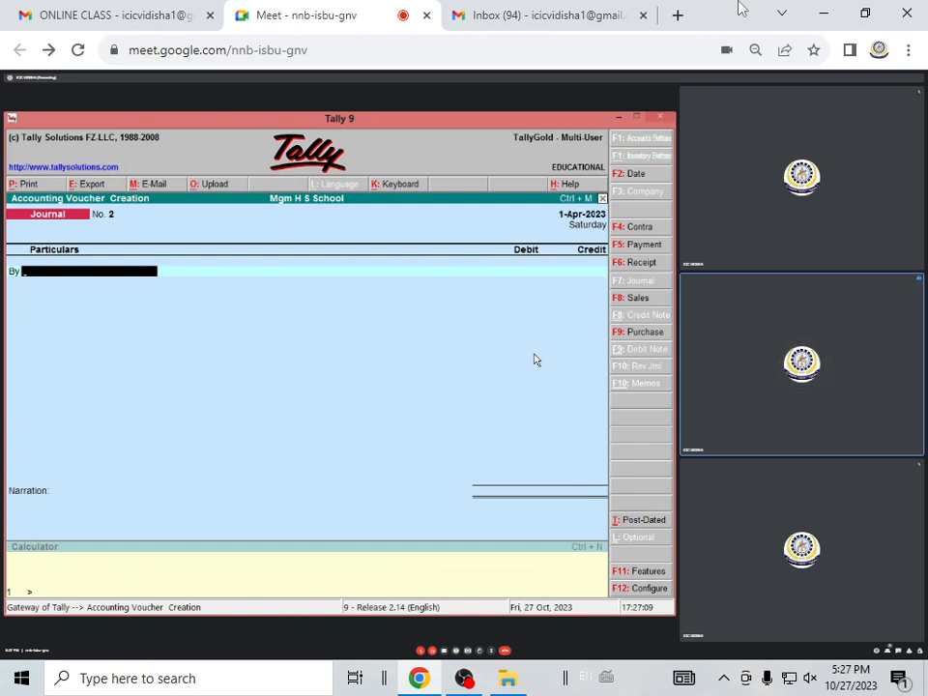
text(d)
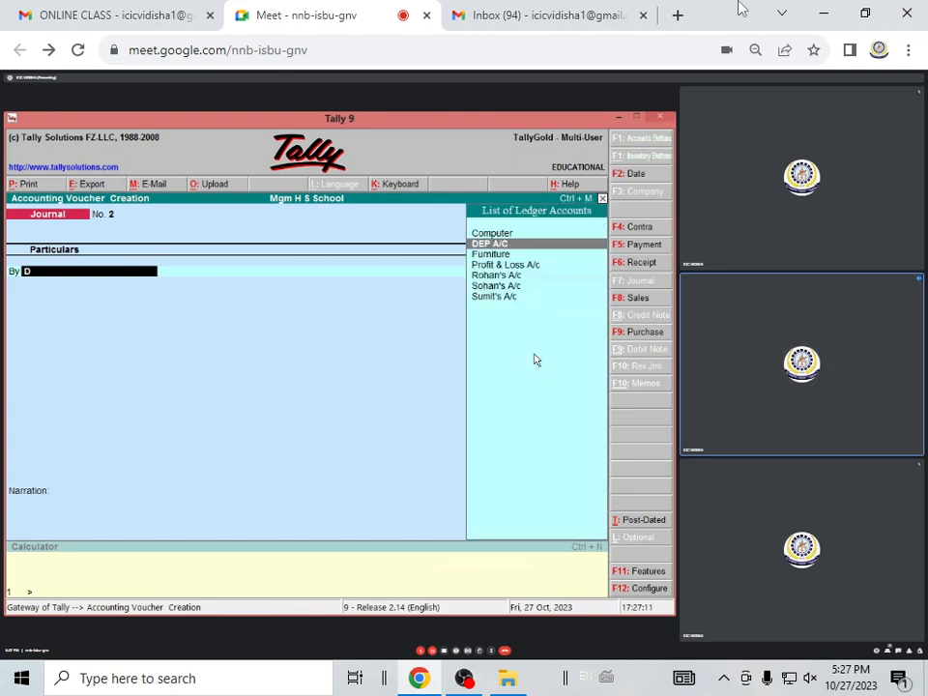
key(Return)
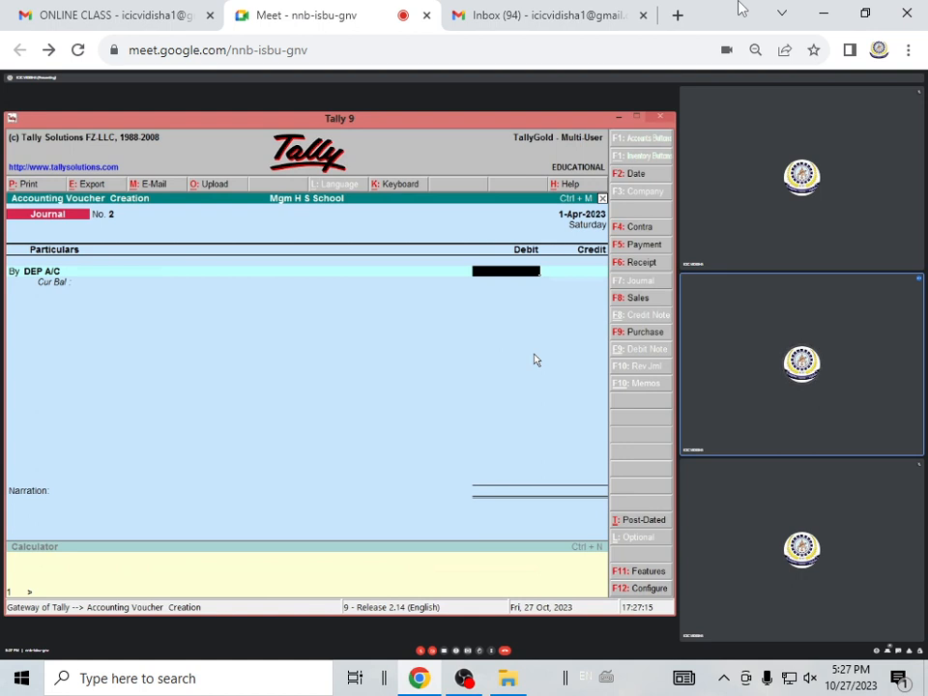
text(329)
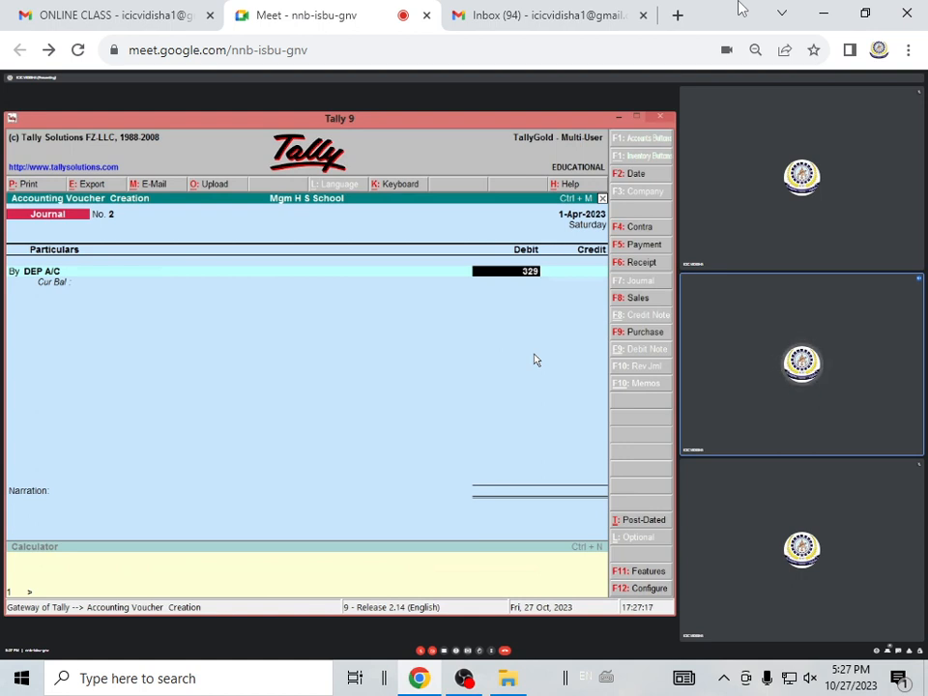
key(Return)
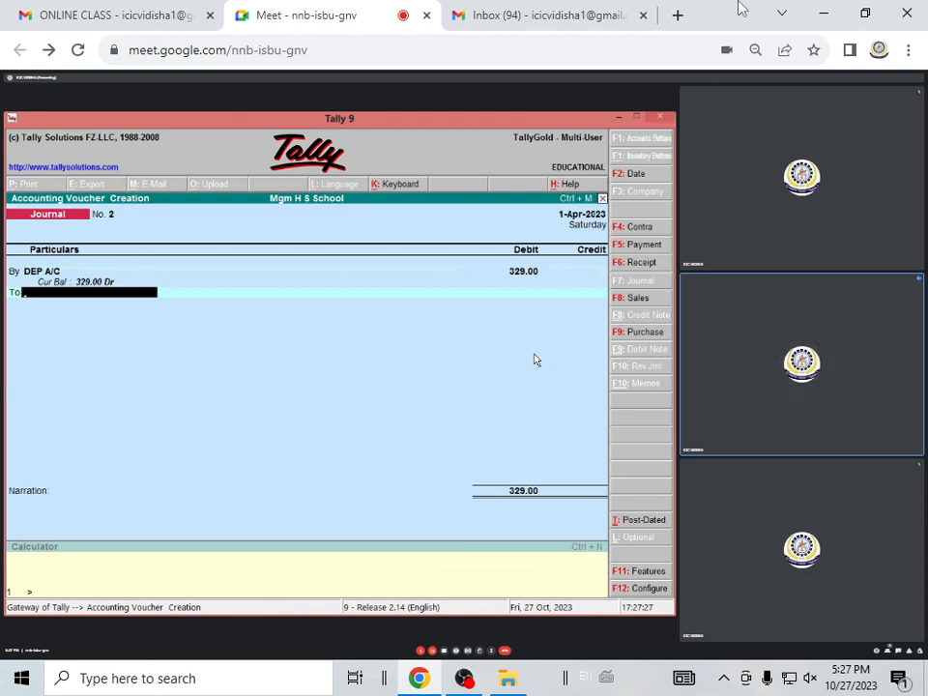
Credit Furniture with 329 in the journal voucher, leave the narration empty and accept the voucher
text(F)
key(Return)
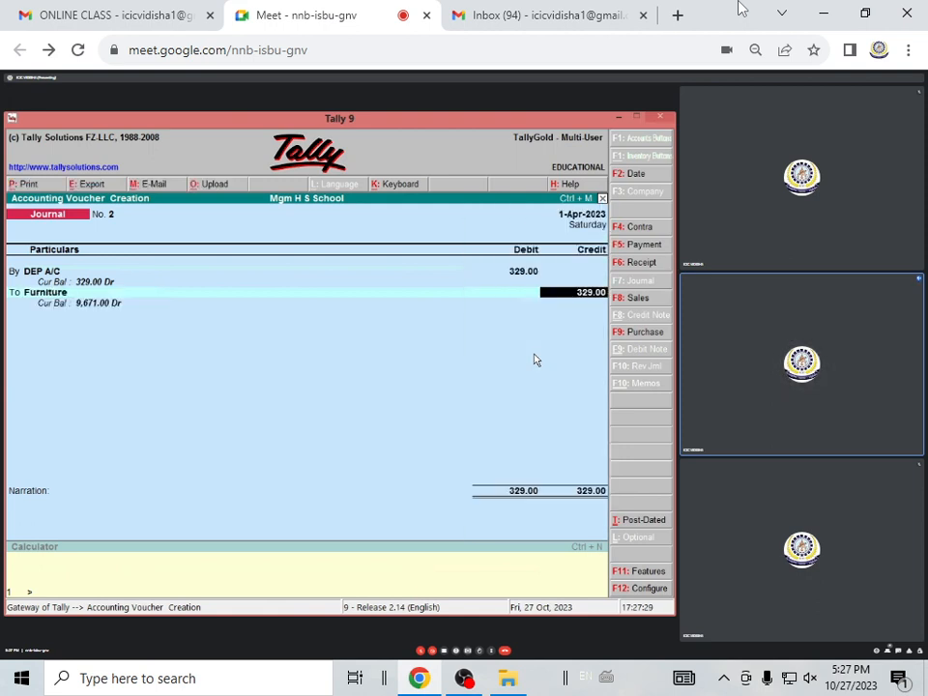
key(Return)
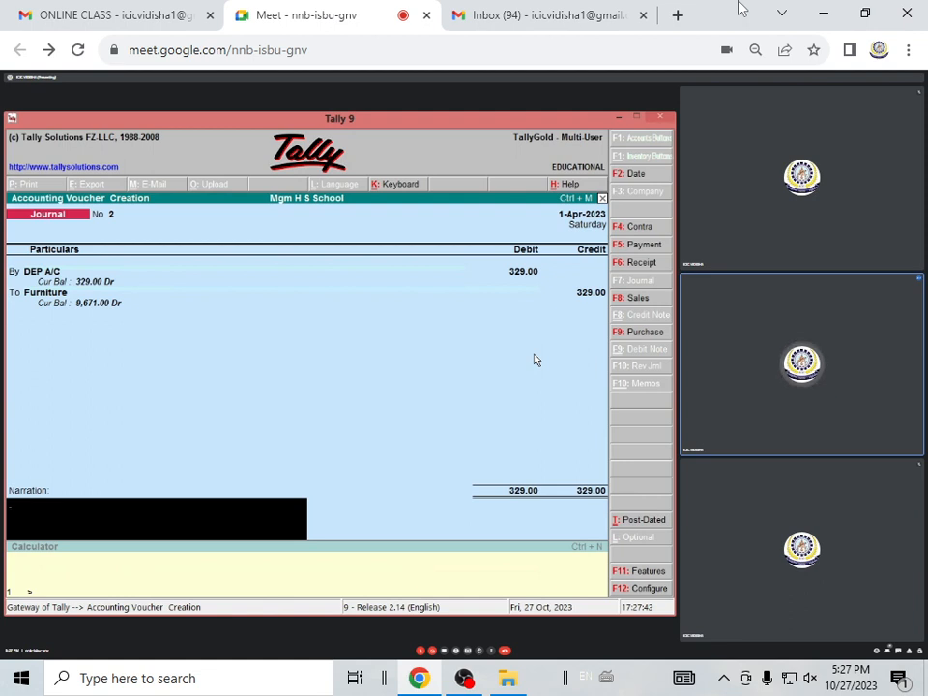
key(Return)
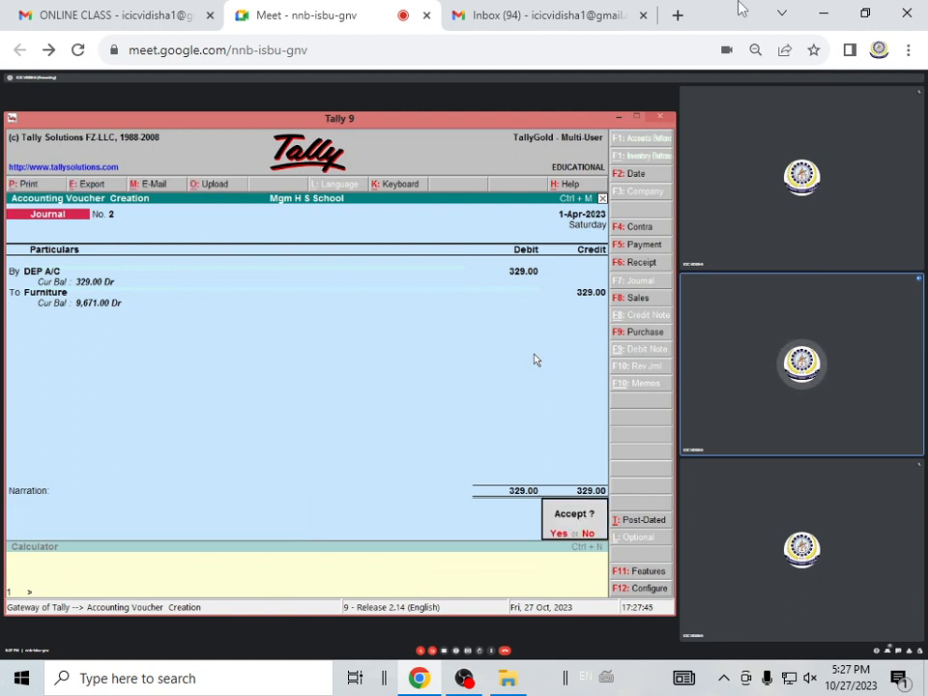
key(Return)
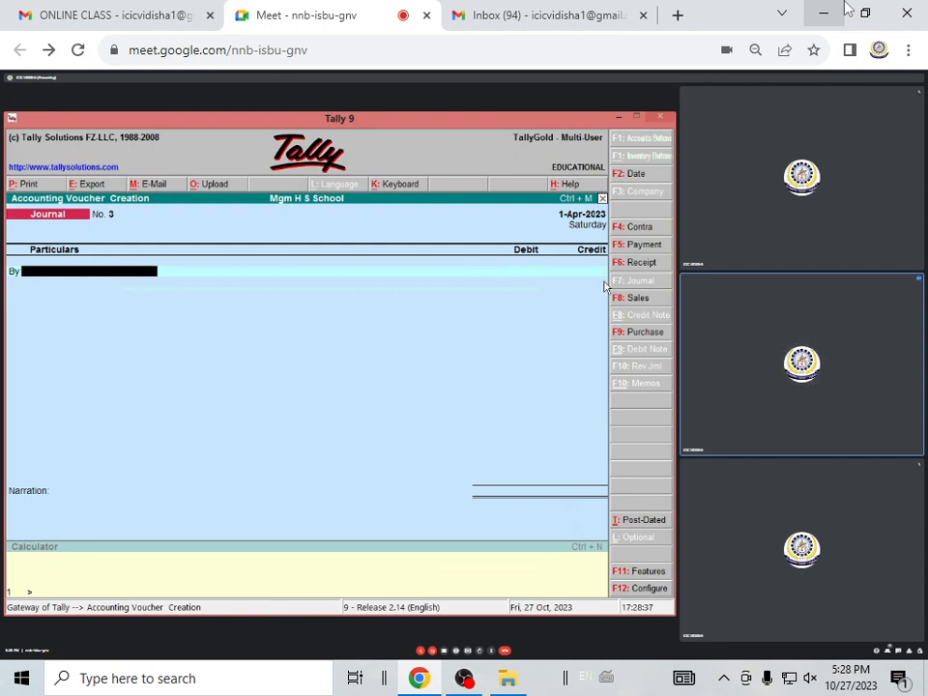
Debit Profit & Loss A/c with 671 in the new journal voucher
click(636, 262)
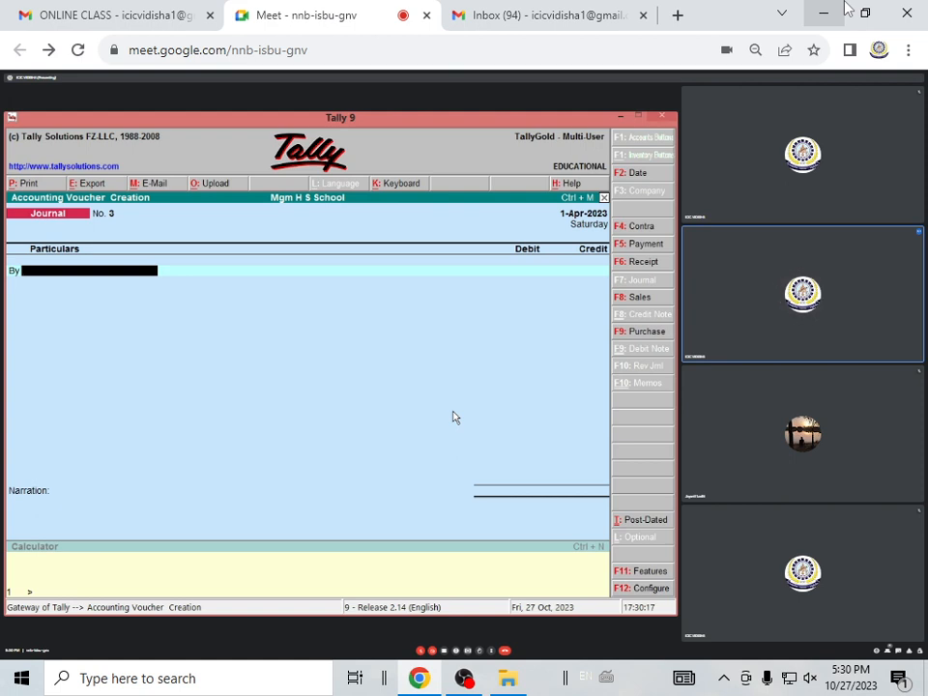
text(P)
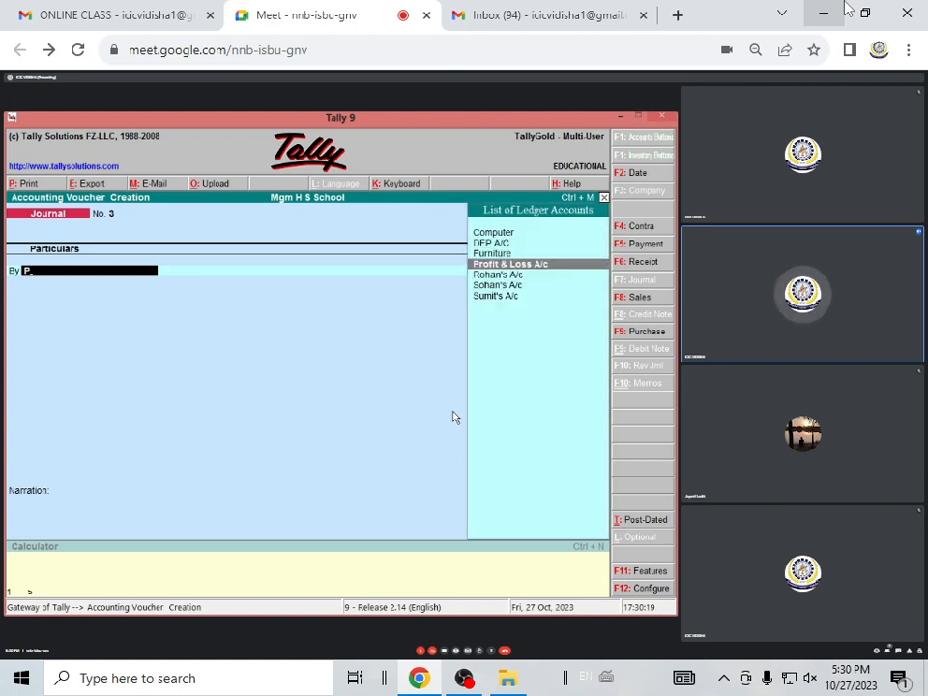
key(Return)
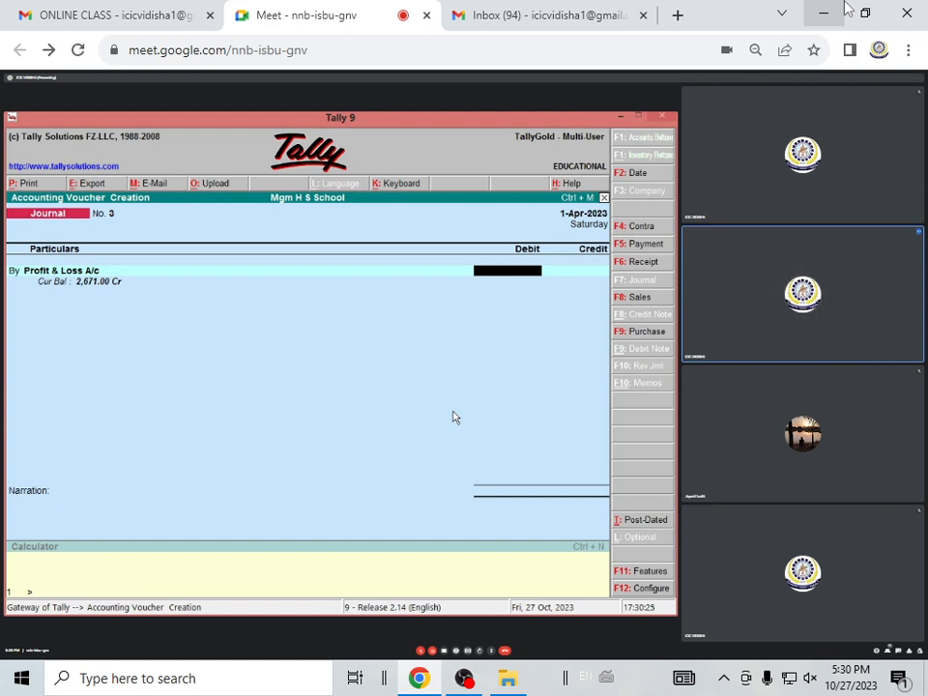
text(671)
key(Return)
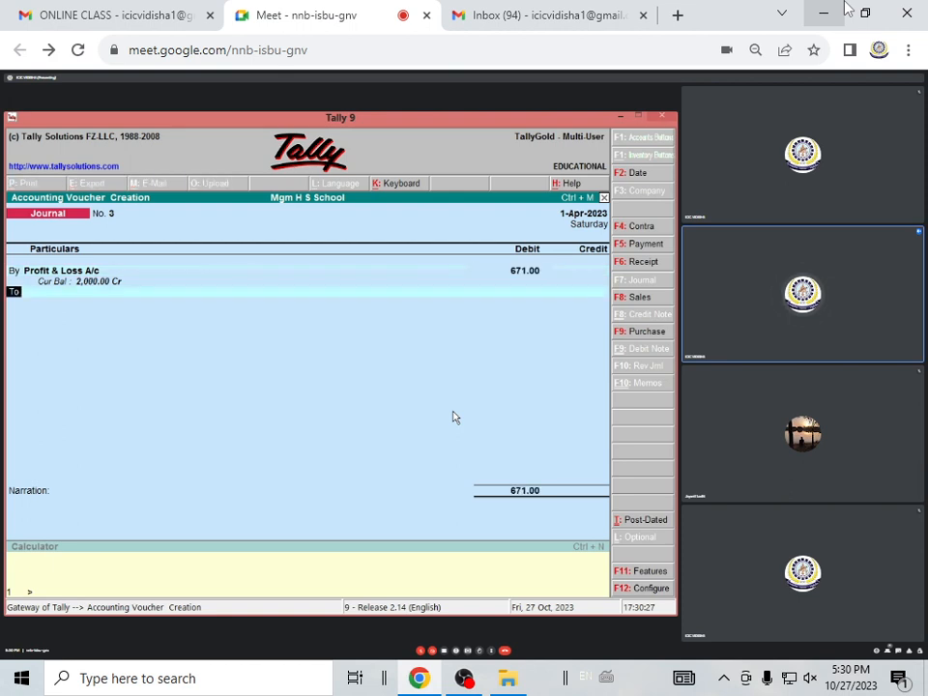
Credit Furniture with 671 as the balancing entry, leave the narration empty and accept the journal voucher
key(Return)
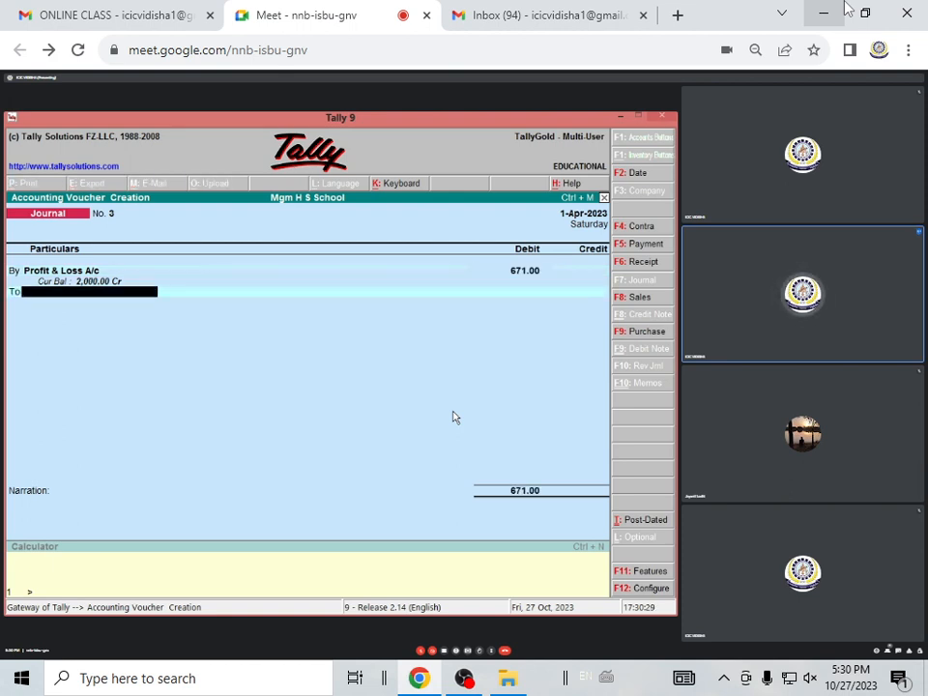
text(F)
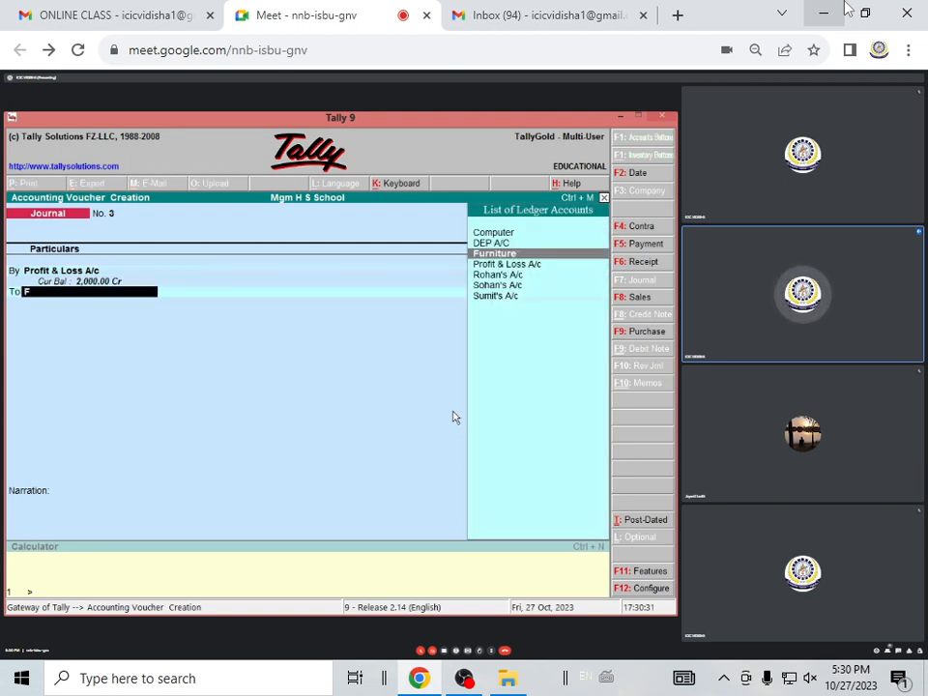
key(Return)
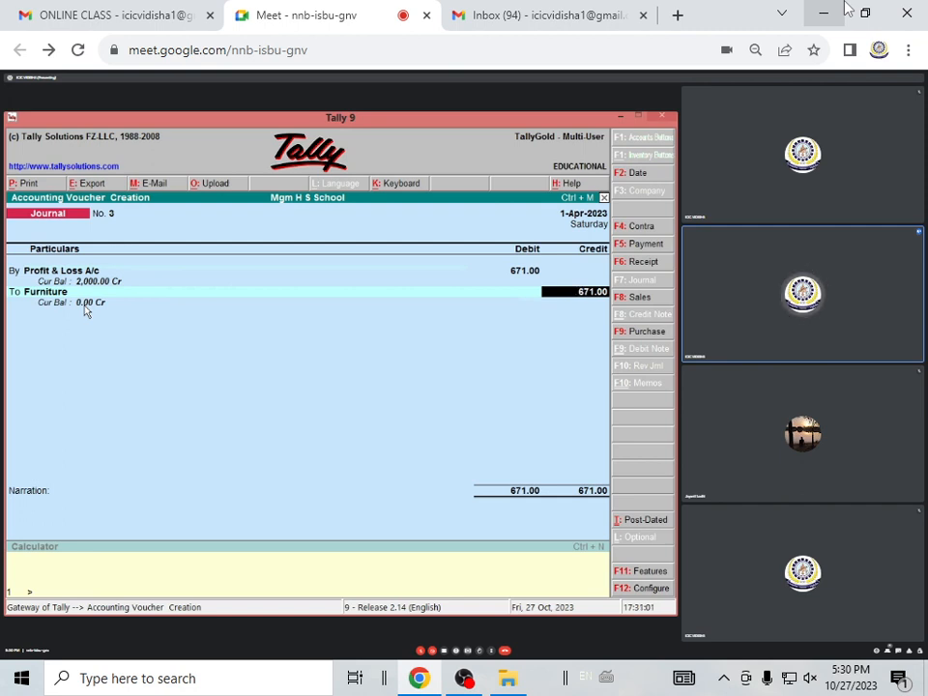
key(Return)
key(Return)
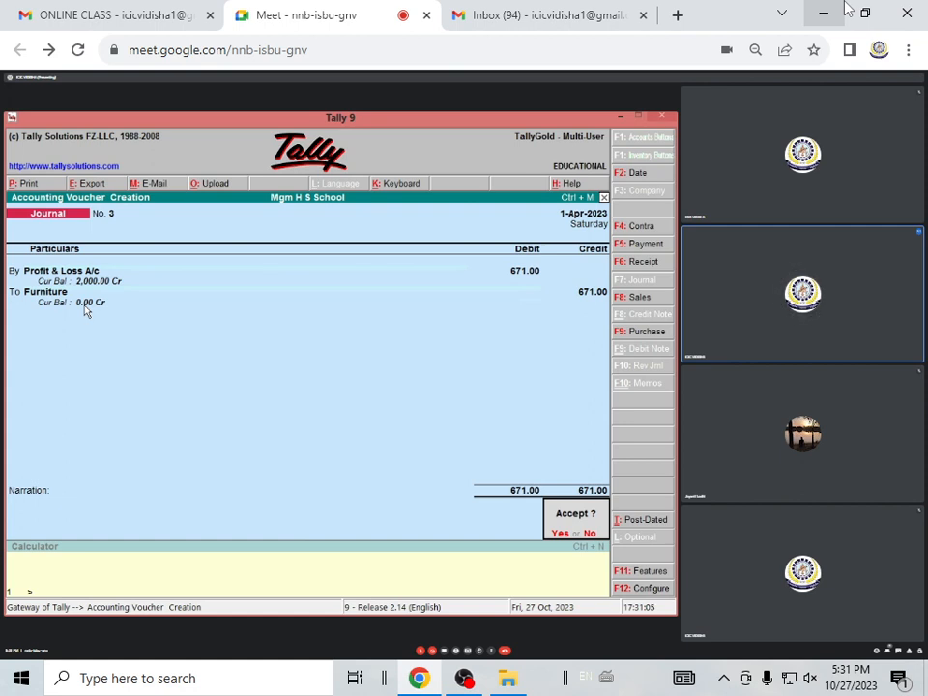
key(Return)
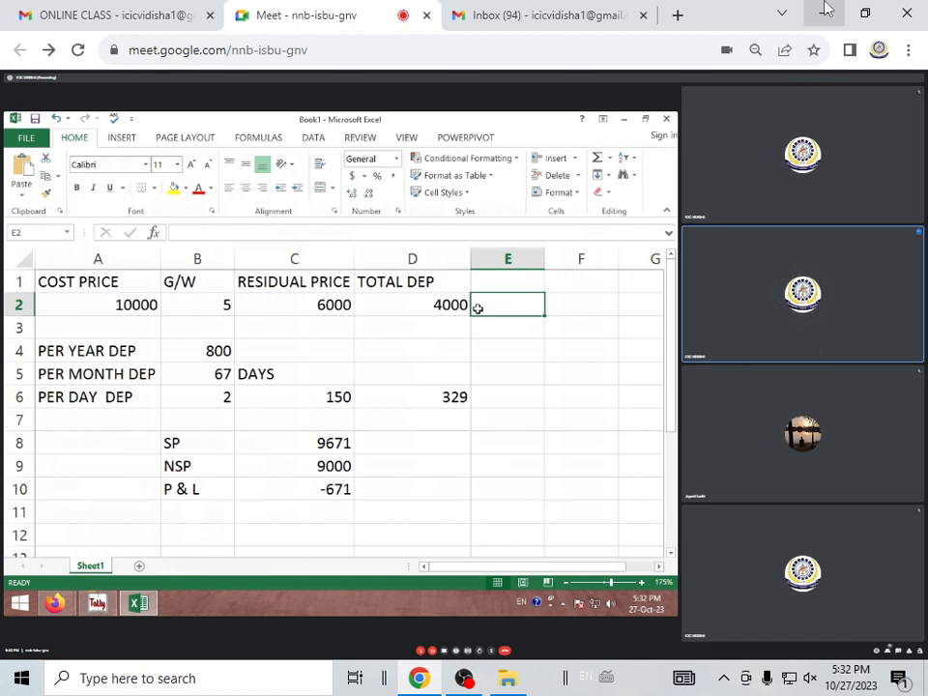
click(506, 346)
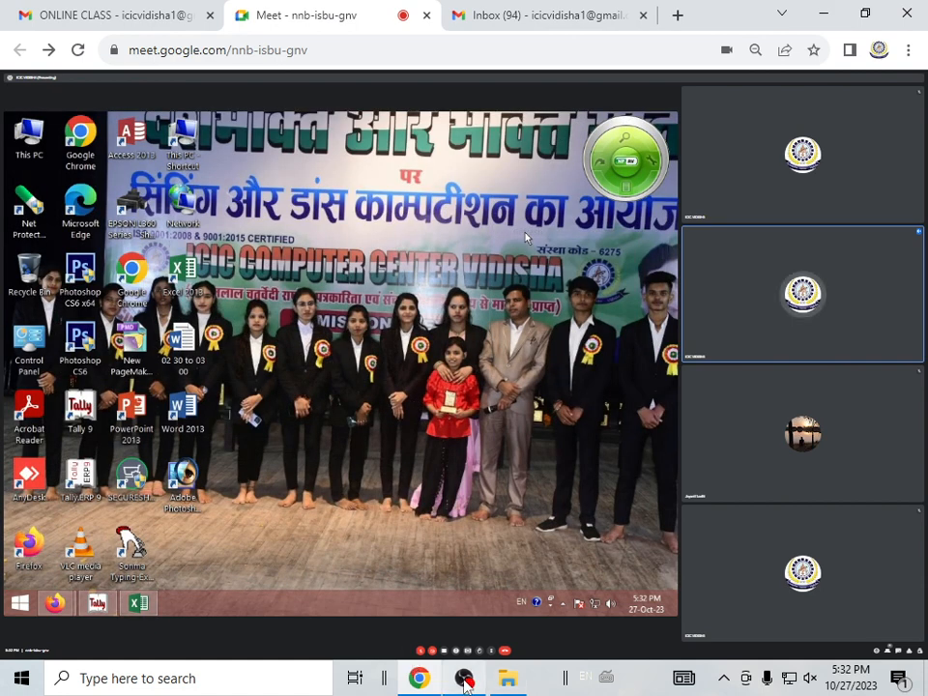
click(481, 678)
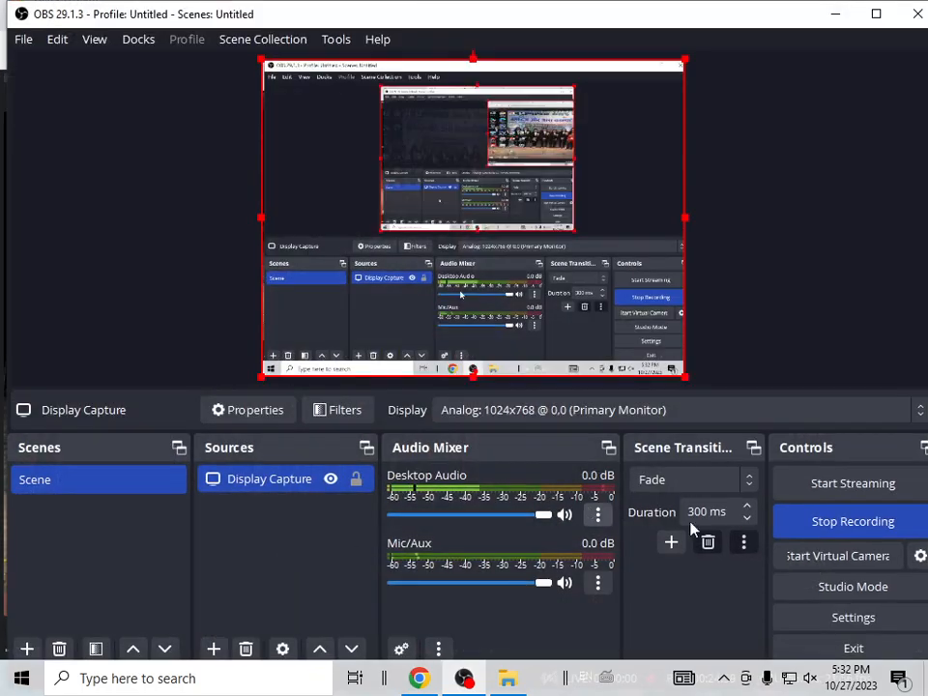